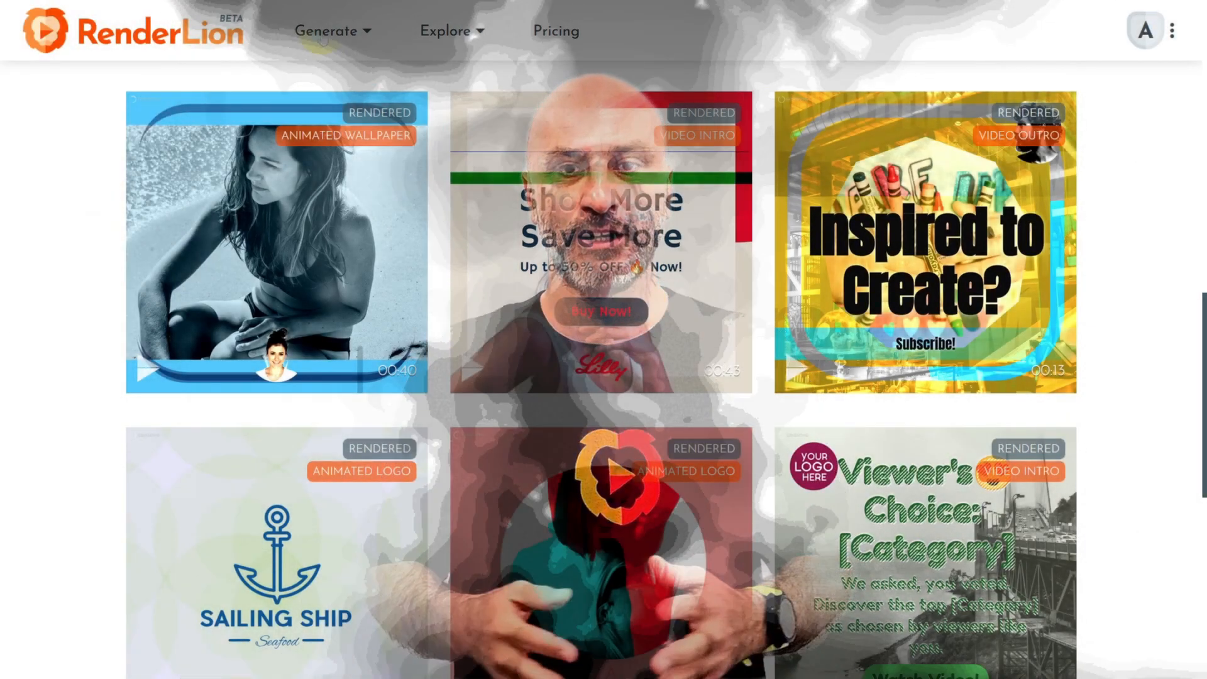
Step: Start a new project with the Images to Video generator
click(321, 38)
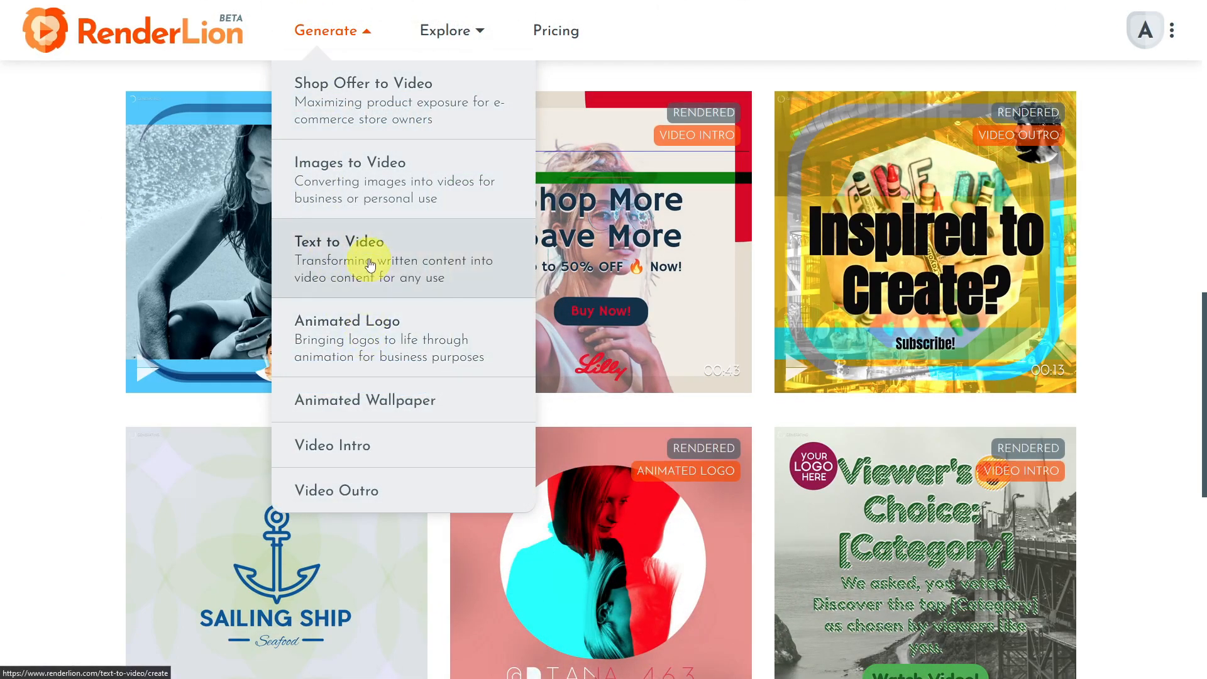
click(374, 196)
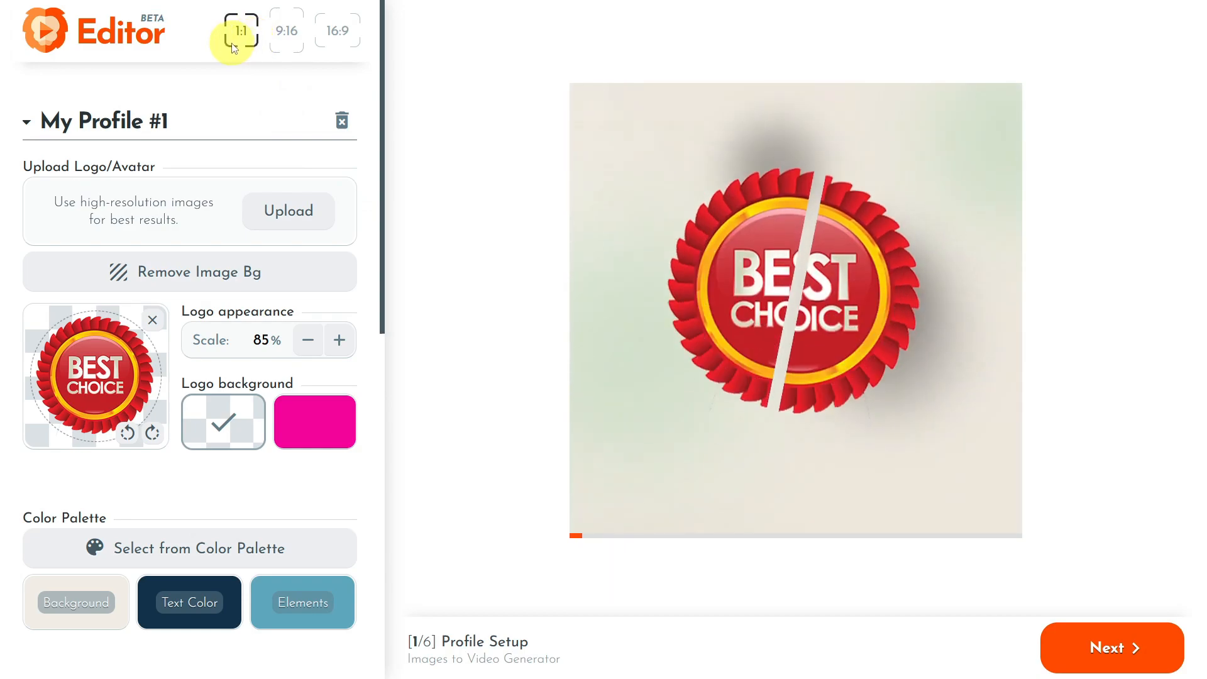
Step: Try the 9:16 and 16:9 aspect ratios, and return the video to 1:1
click(294, 44)
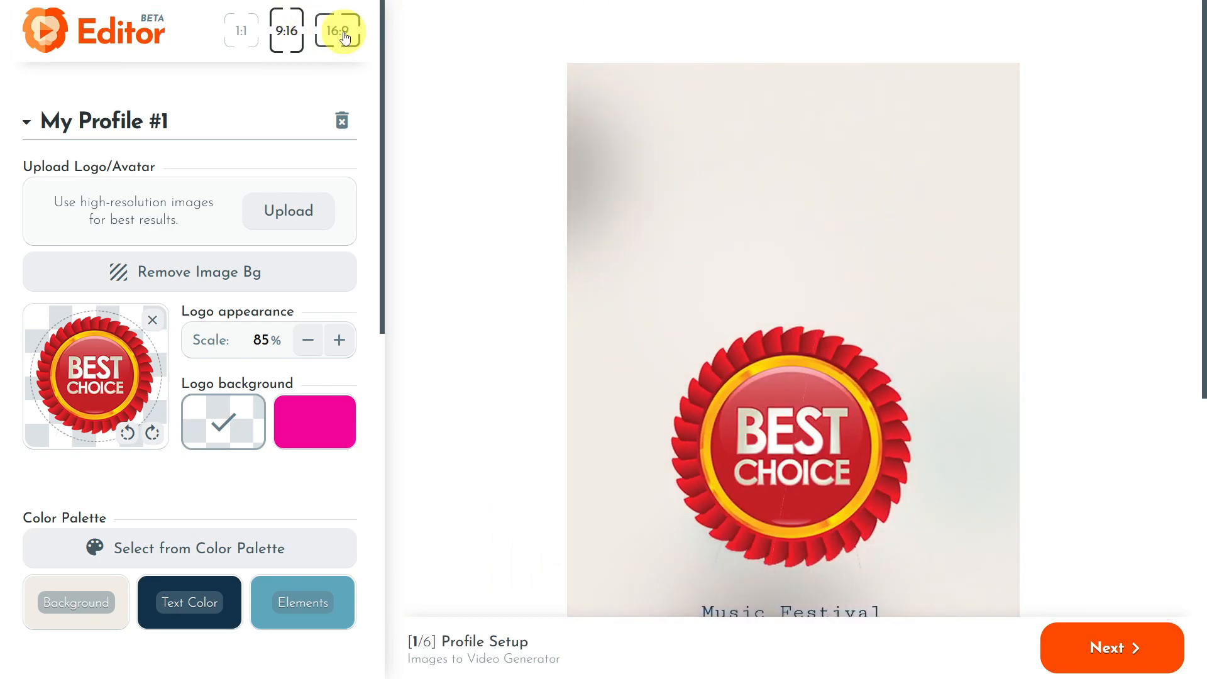
click(344, 36)
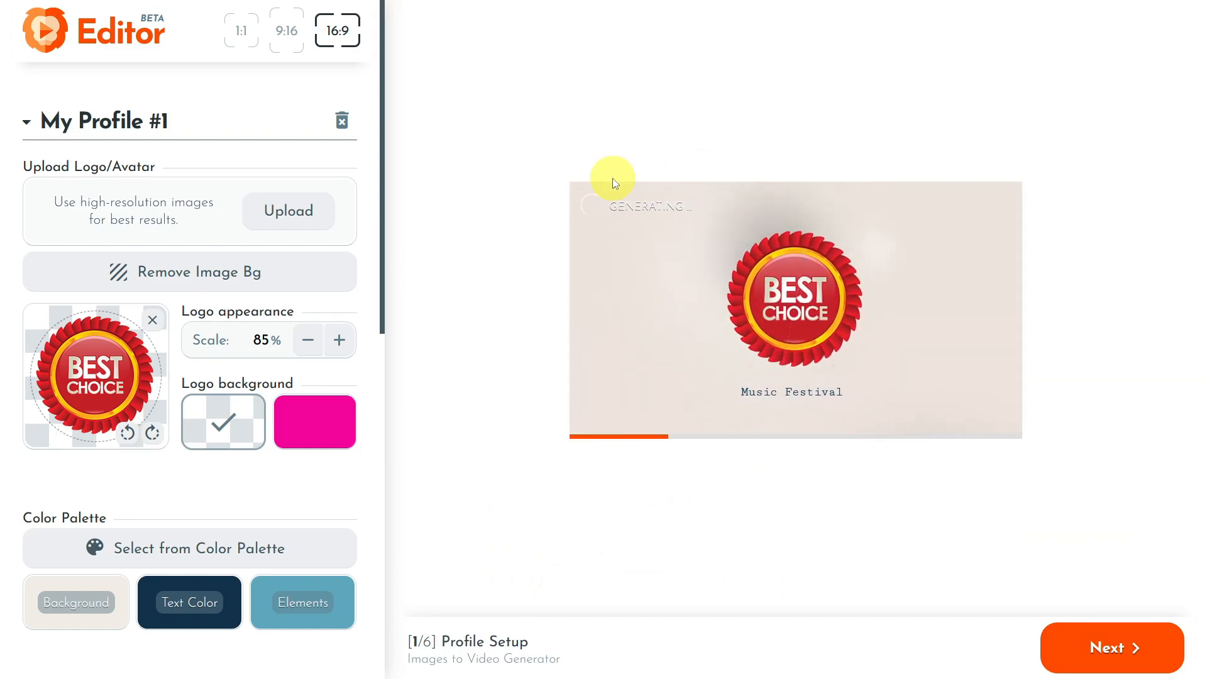
click(243, 39)
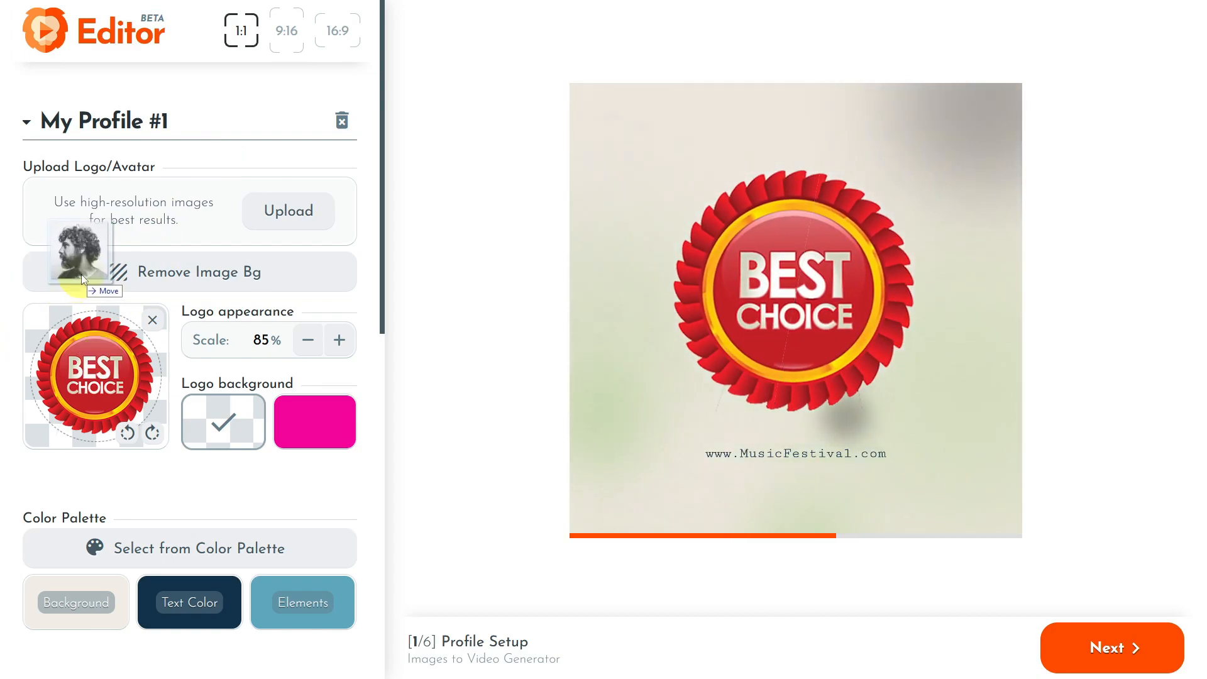
Step: Upload the black-and-white portrait of the curly-haired man as the profile's logo and remove its image background
drag(148, 225, 148, 227)
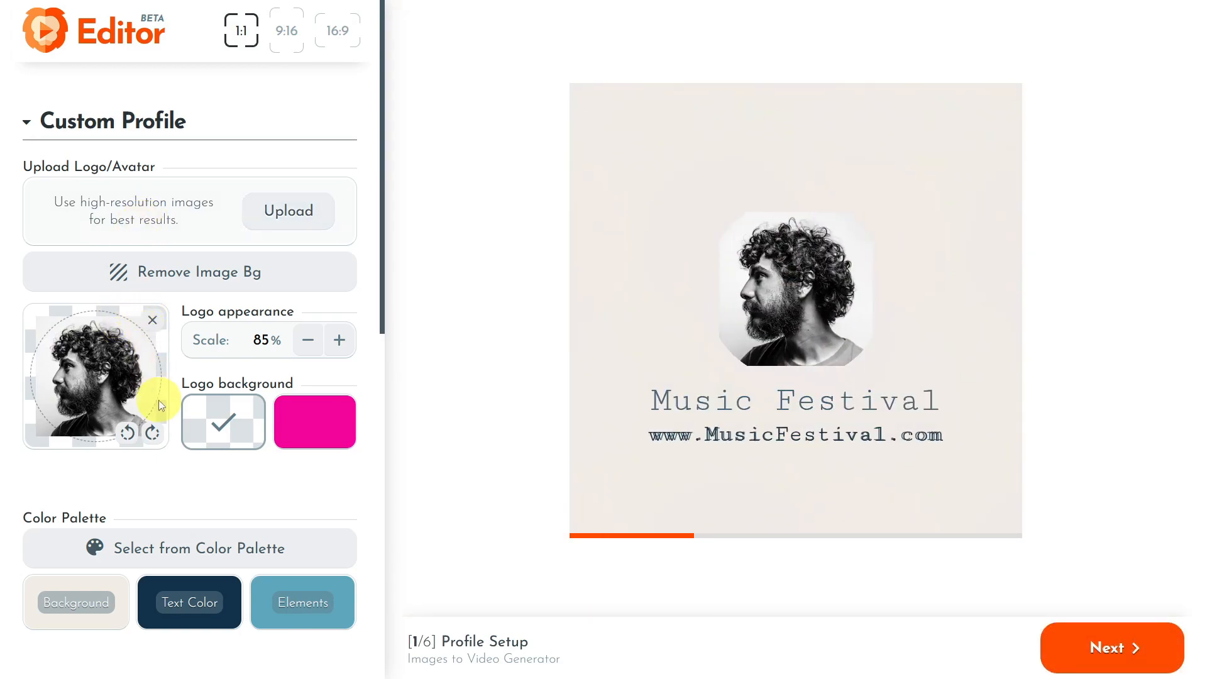
click(237, 281)
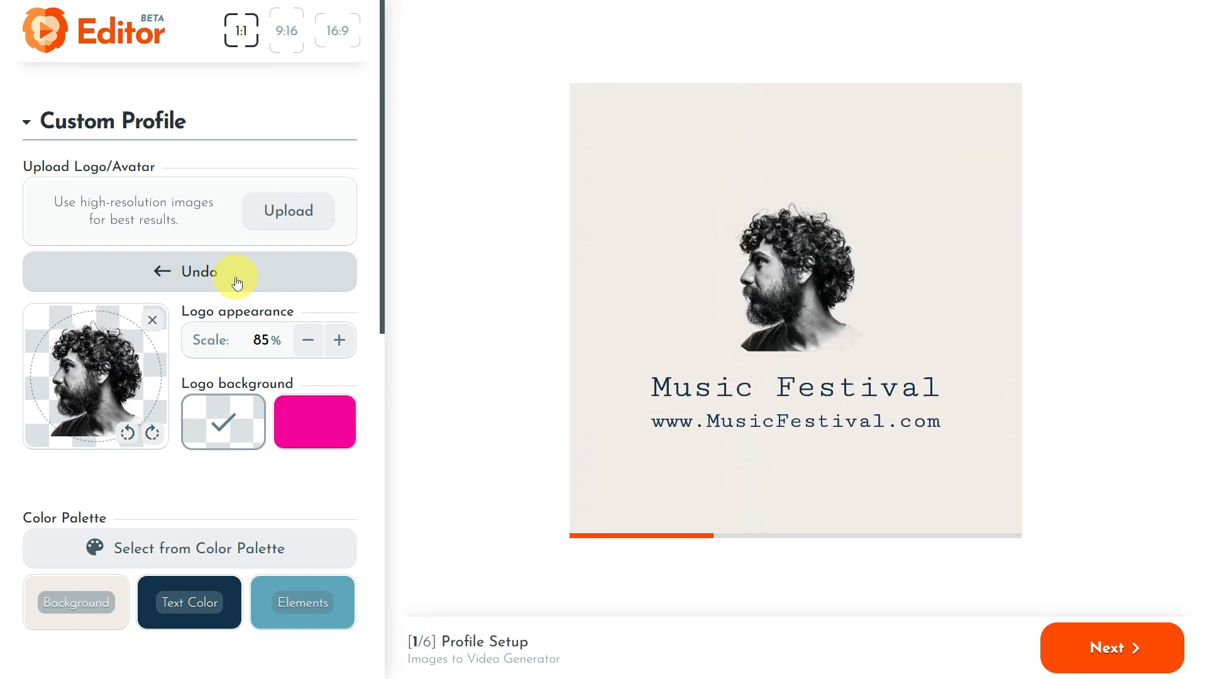
Step: Set the scale of the portrait logo to 100%
click(339, 344)
click(339, 344)
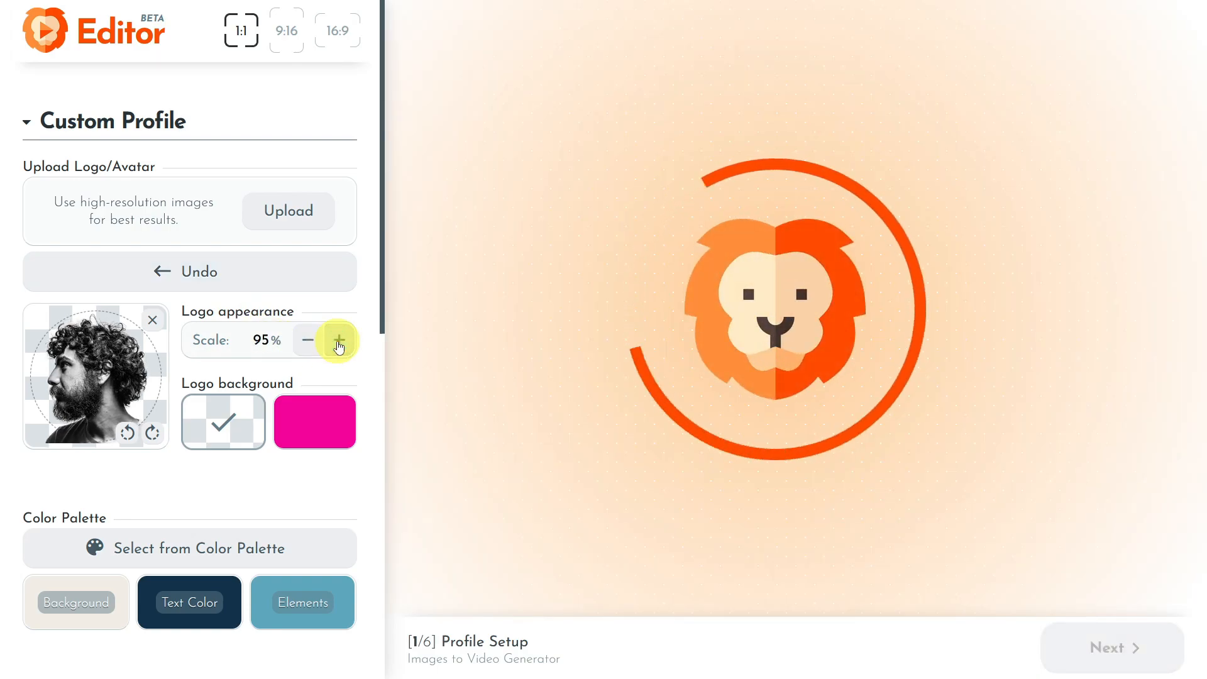
click(338, 343)
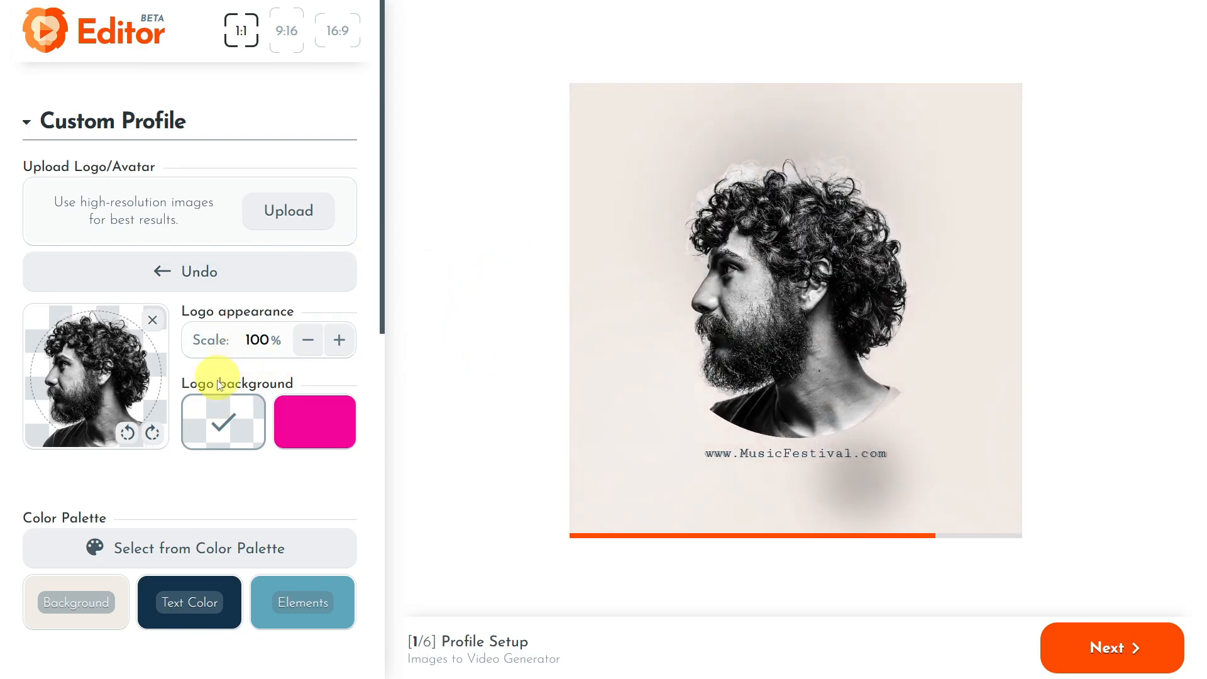
click(325, 412)
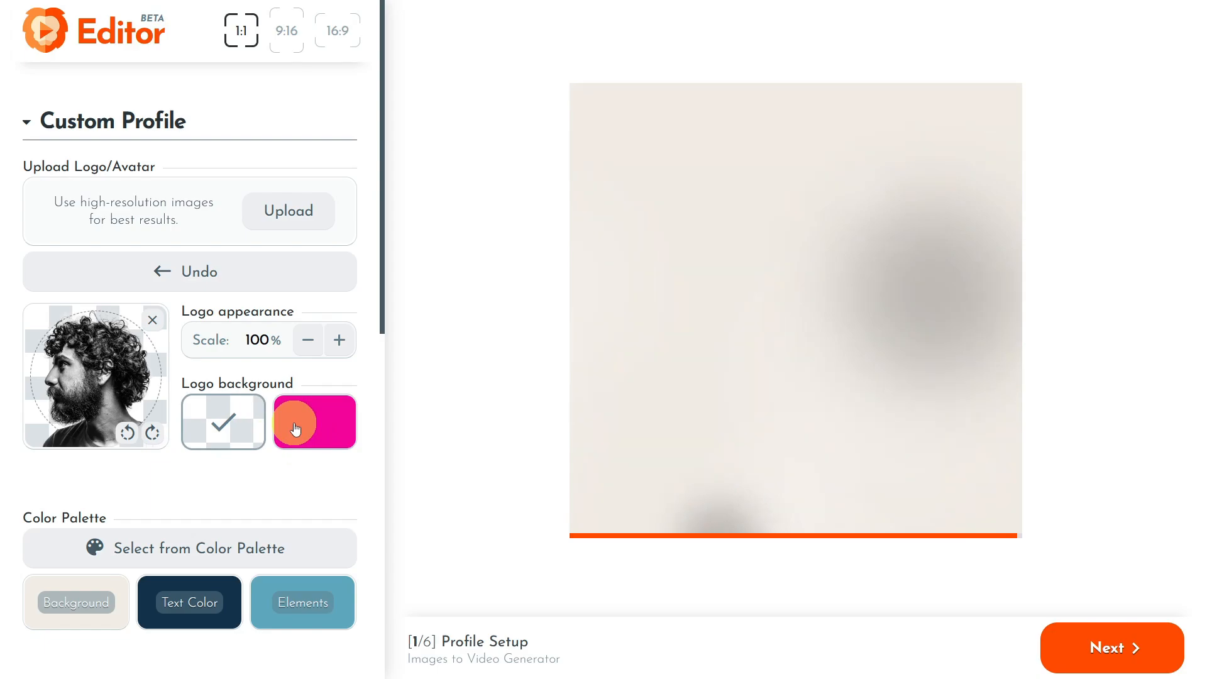
click(304, 426)
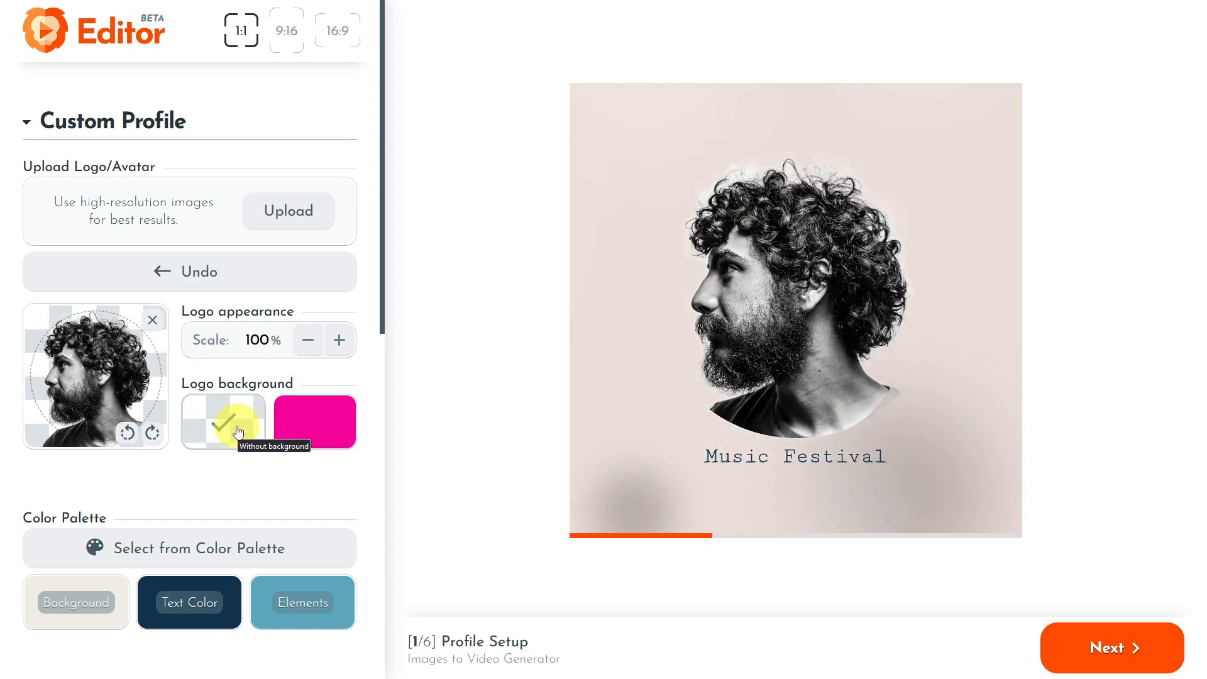
Step: Apply color palette #48, with a lavender background, dark text and green elements, to the profile
scroll(238, 432, down, 3)
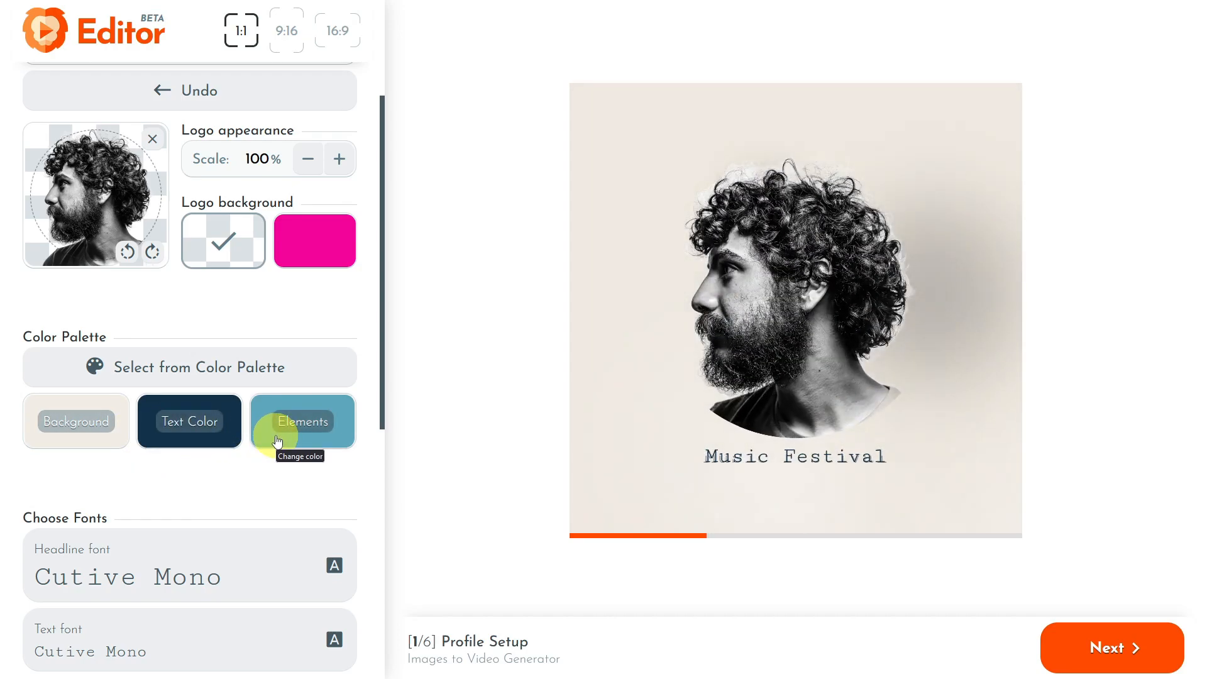
click(258, 380)
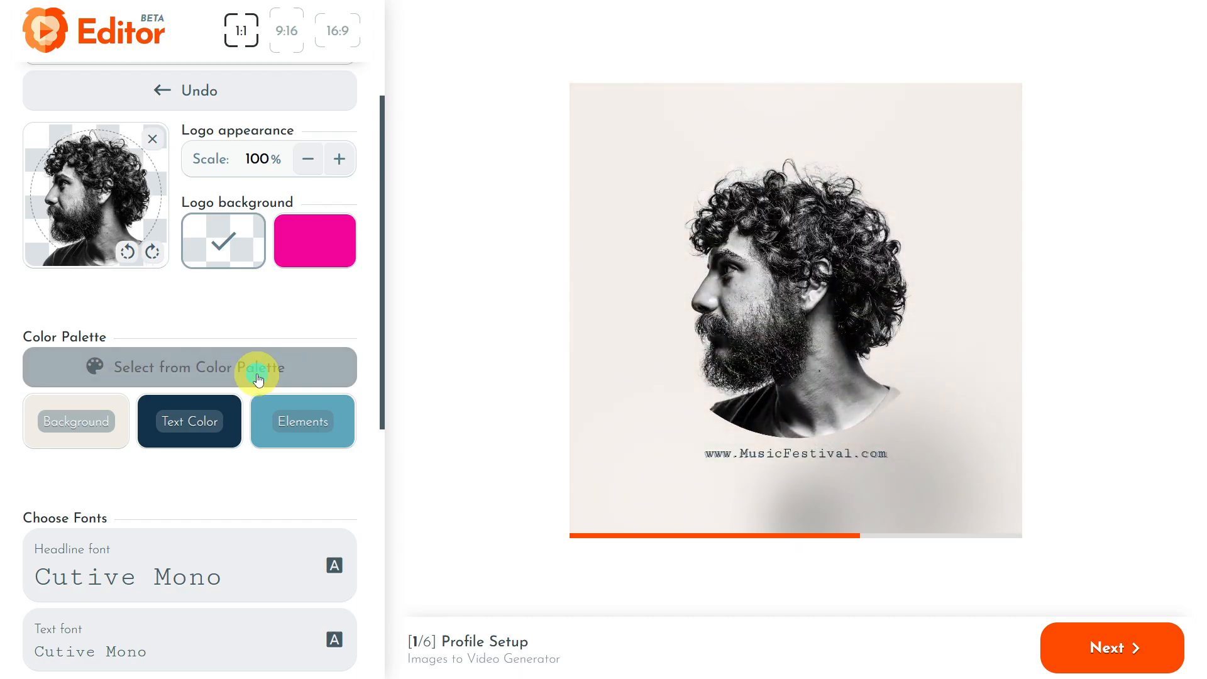
scroll(306, 246, down, 15)
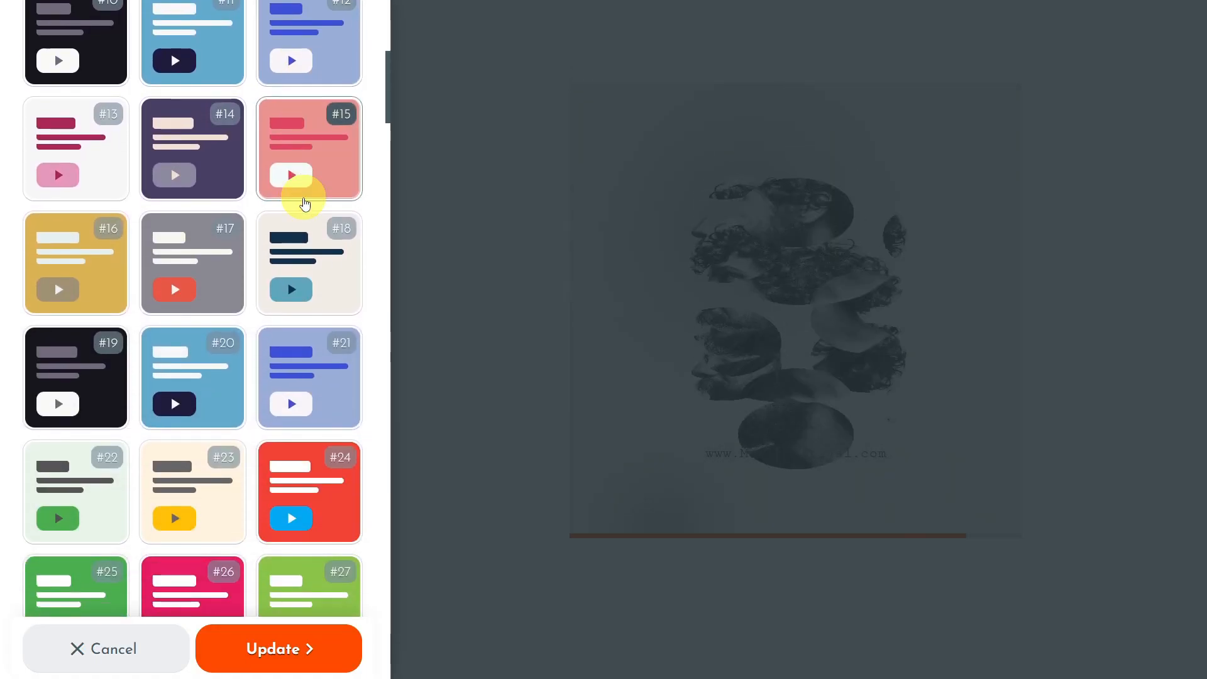
scroll(308, 234, down, 8)
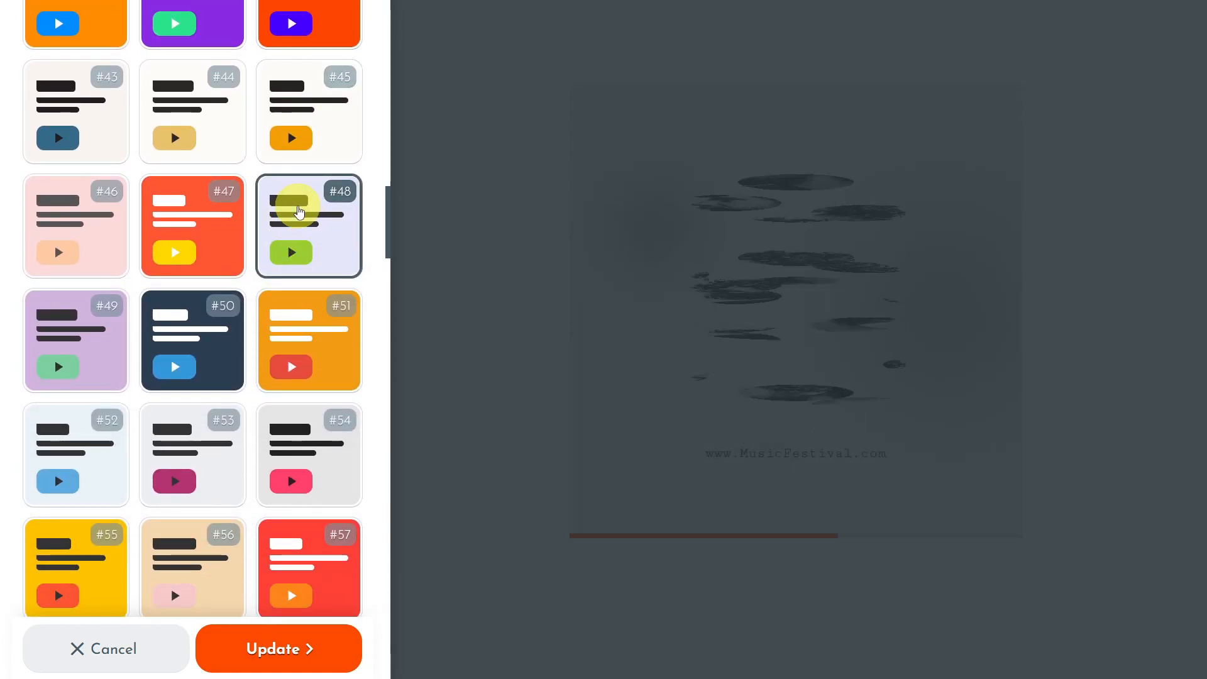
click(270, 649)
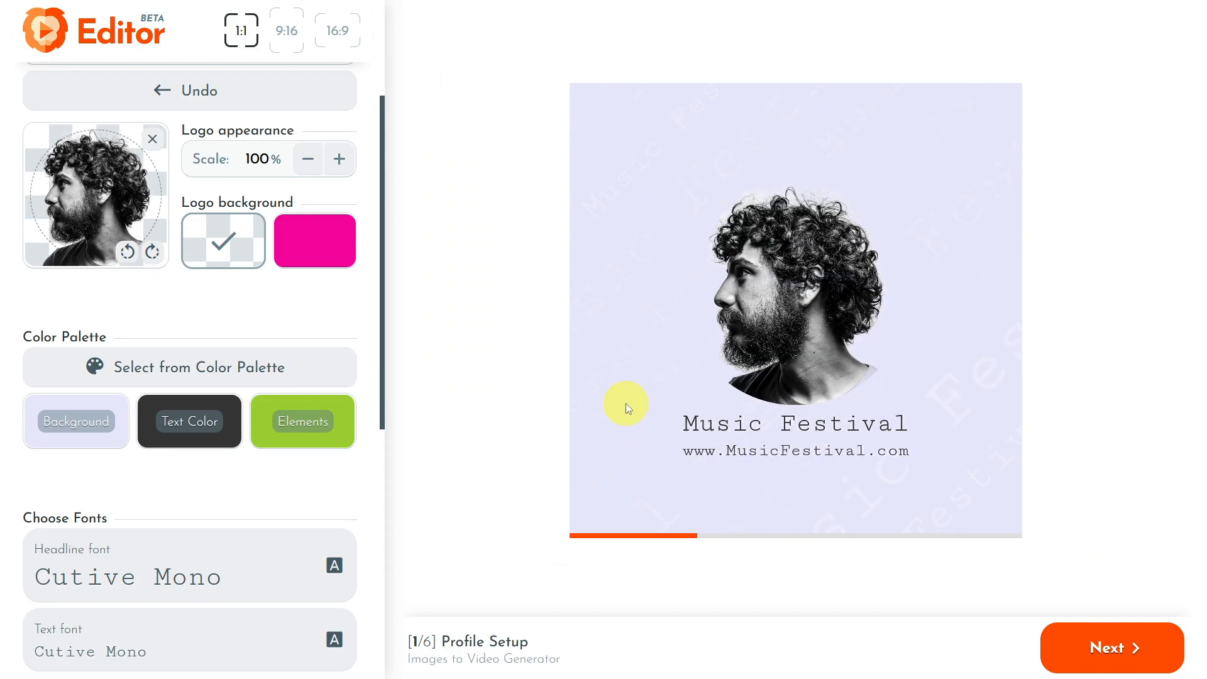
Step: Change the profile's headline font to Anton
scroll(296, 431, down, 3)
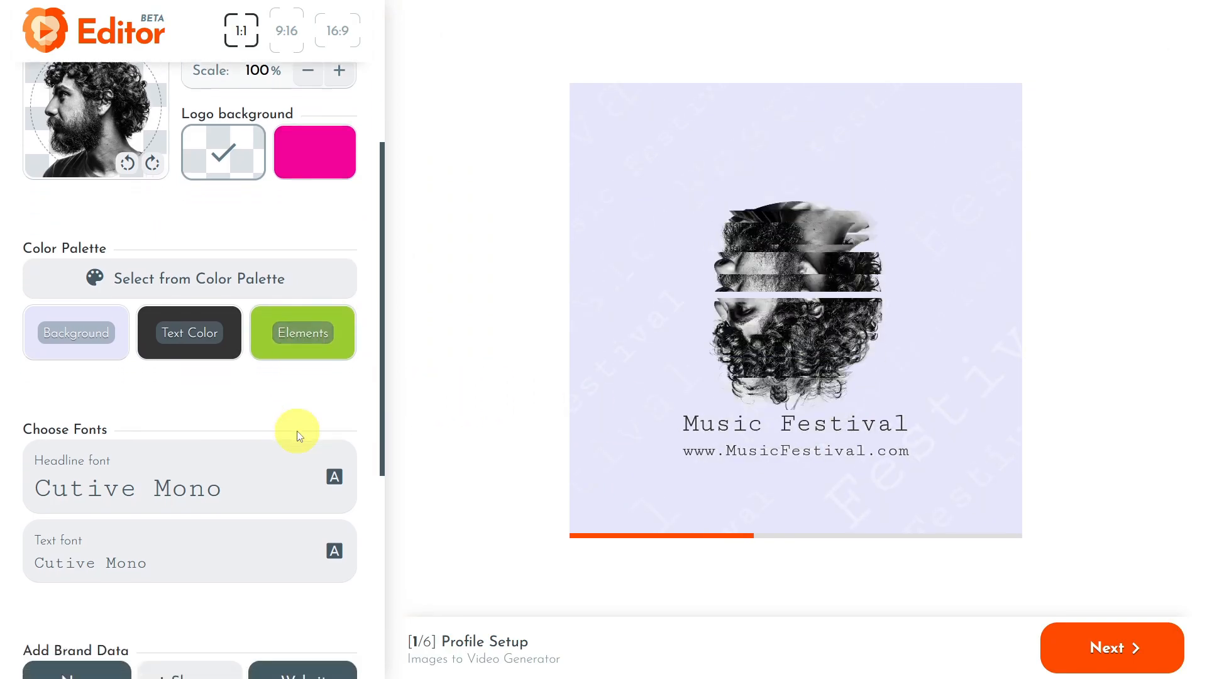
scroll(187, 397, down, 2)
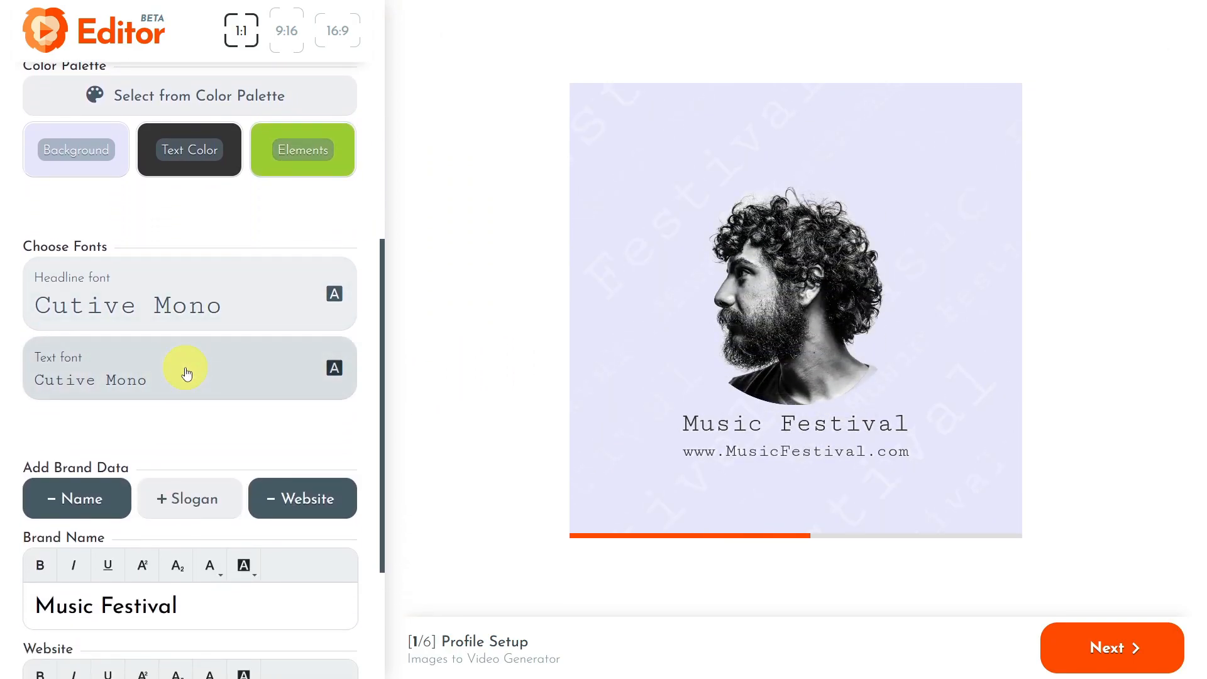
click(162, 306)
scroll(164, 306, down, 2)
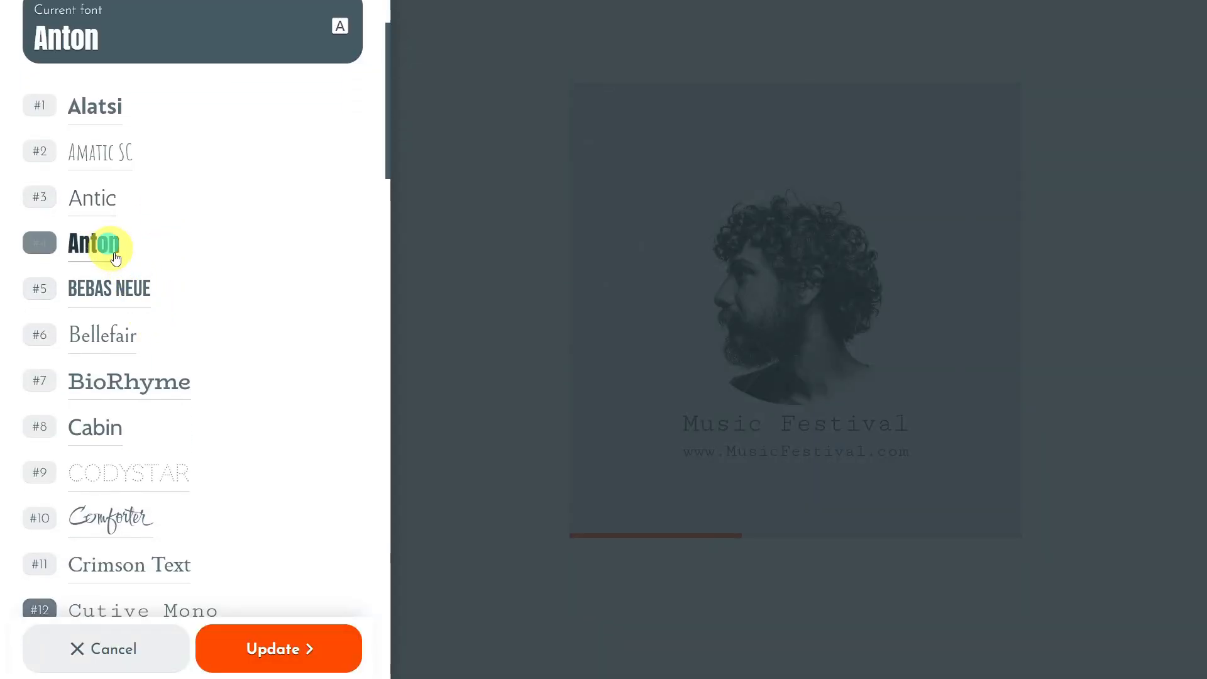
scroll(162, 318, down, 2)
click(252, 651)
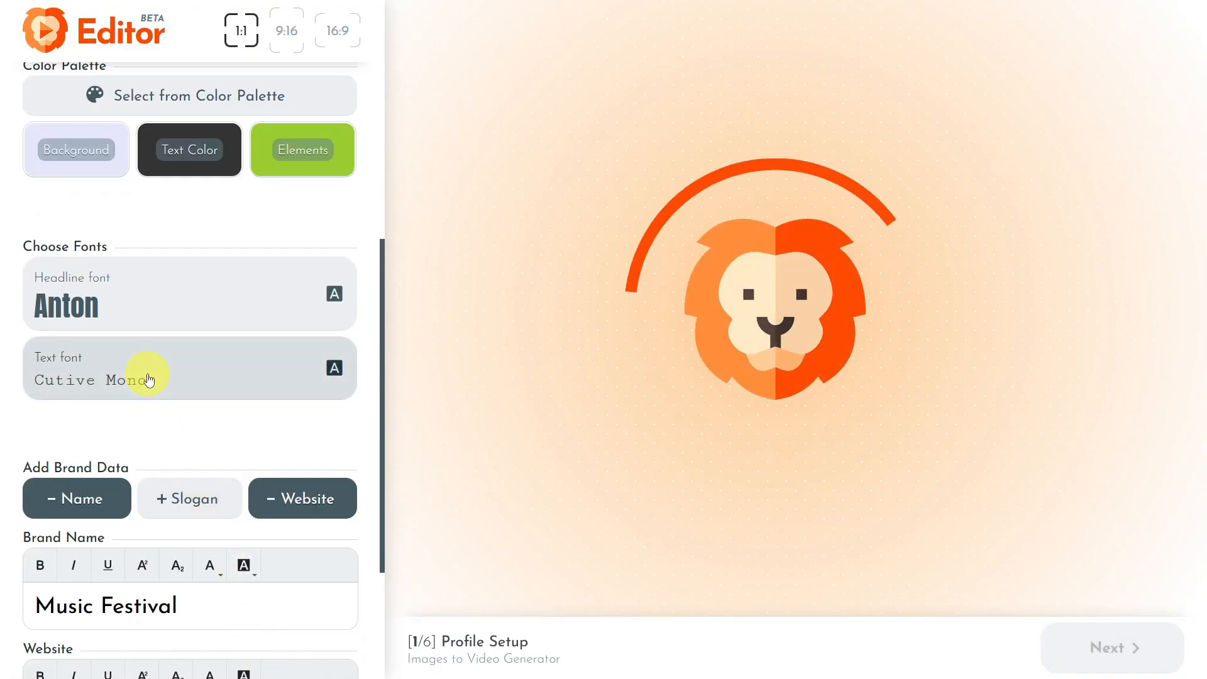
Step: Change the profile's text font to Josefin Sans
click(148, 377)
scroll(164, 378, down, 10)
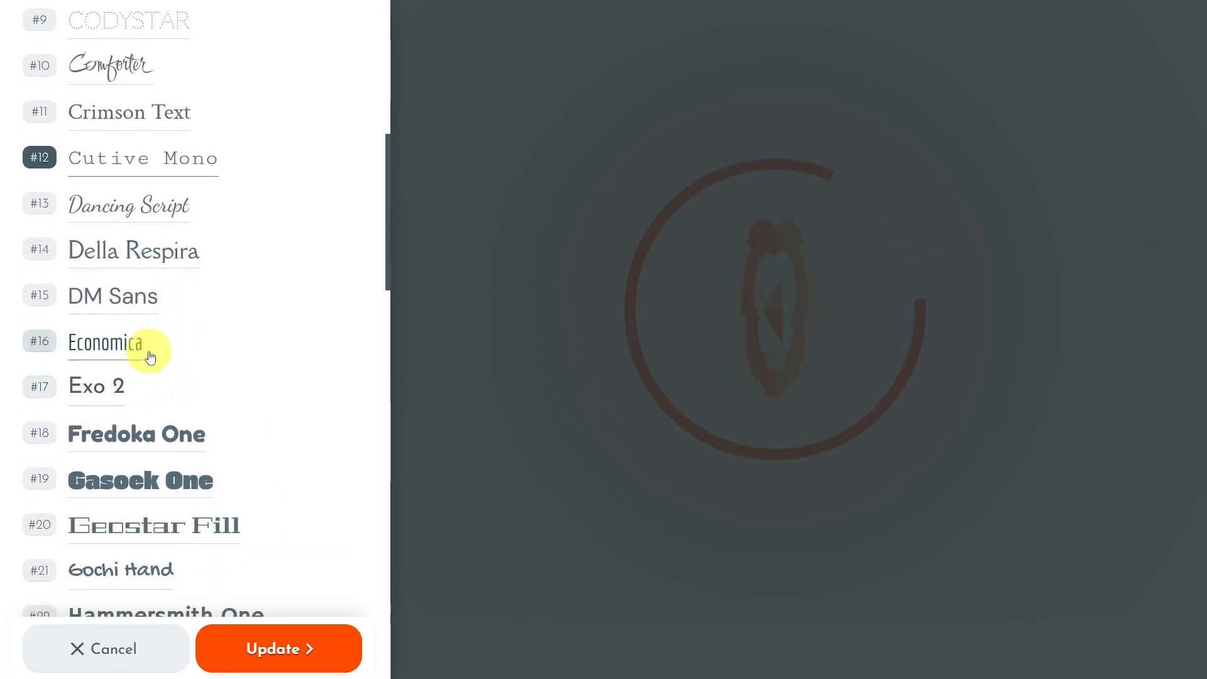
scroll(174, 227, down, 3)
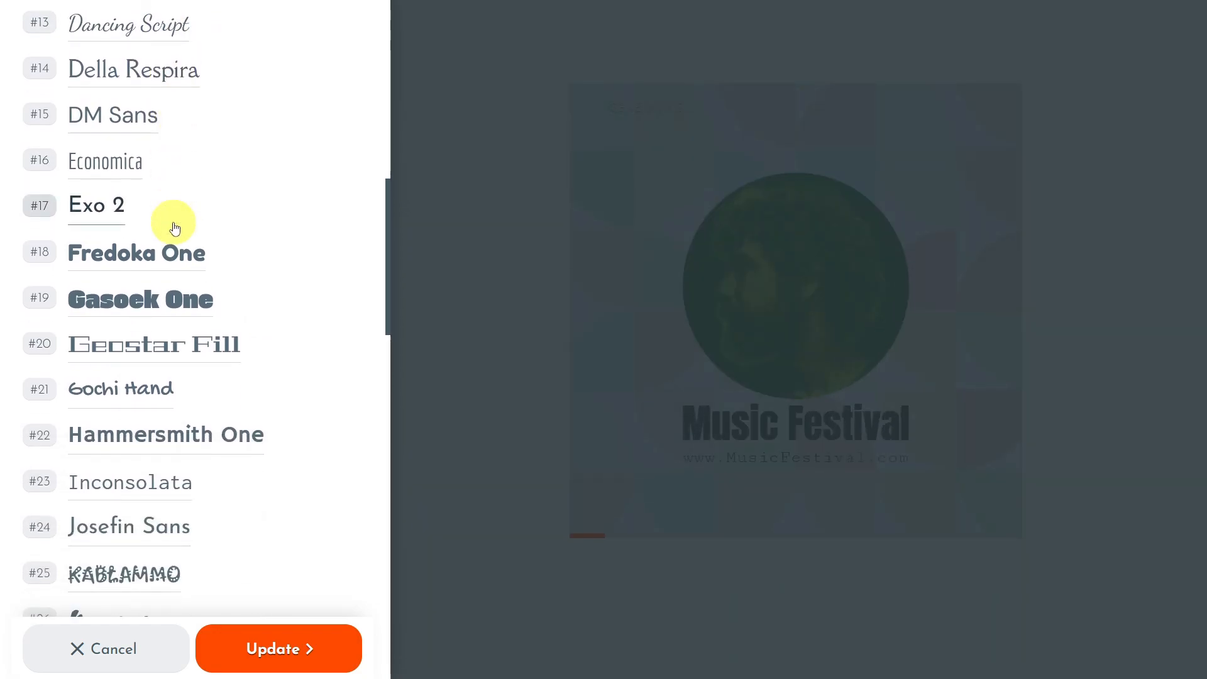
scroll(193, 263, down, 2)
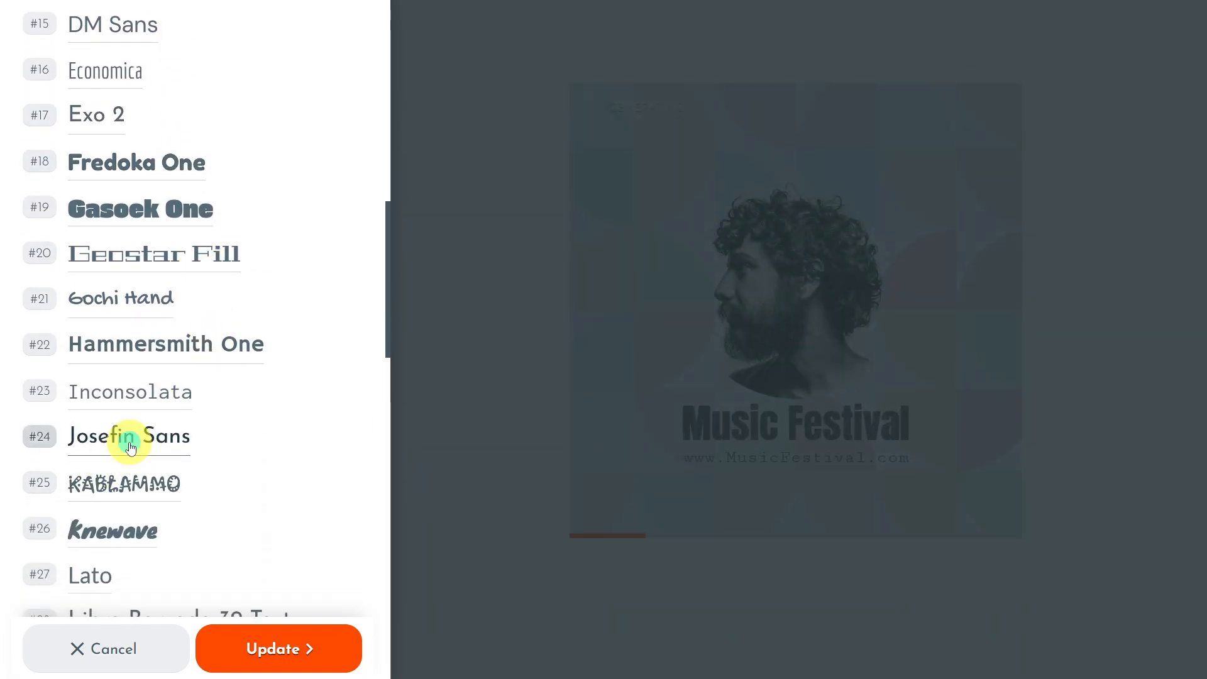
click(131, 448)
click(287, 671)
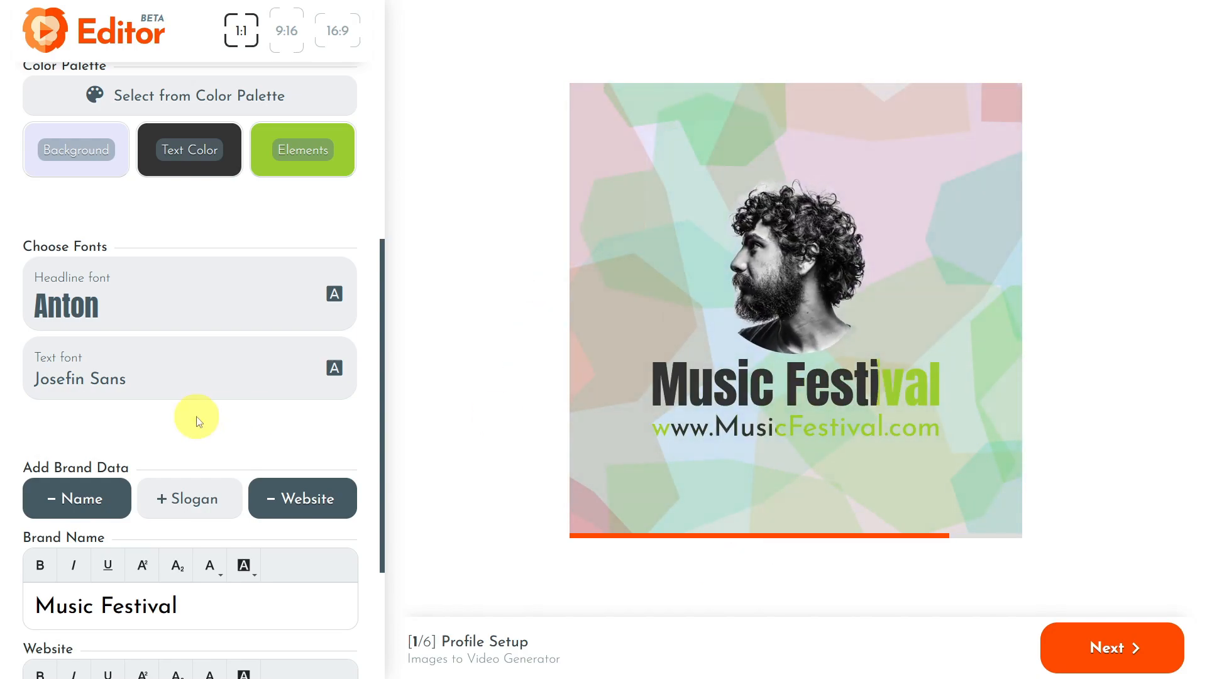
scroll(197, 416, down, 3)
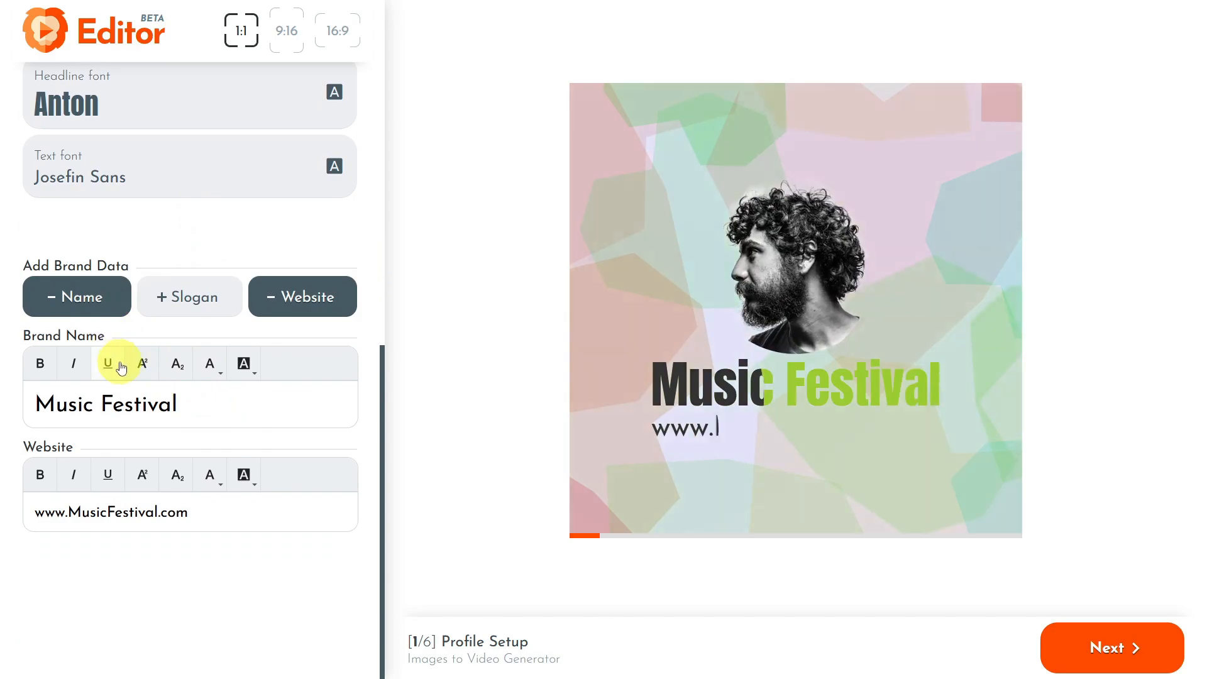
drag(202, 405, 32, 404)
text(@MyPrio)
key(BackSpace)
text(ofile)
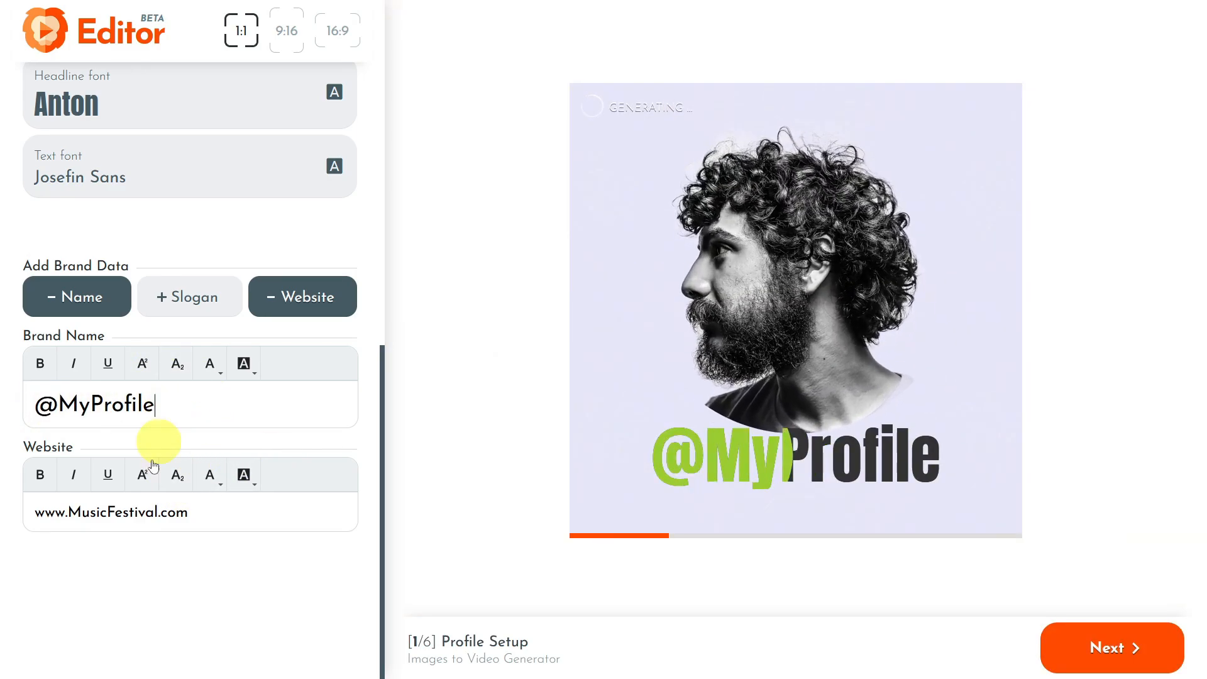
double_click(110, 512)
text(MySlideshow)
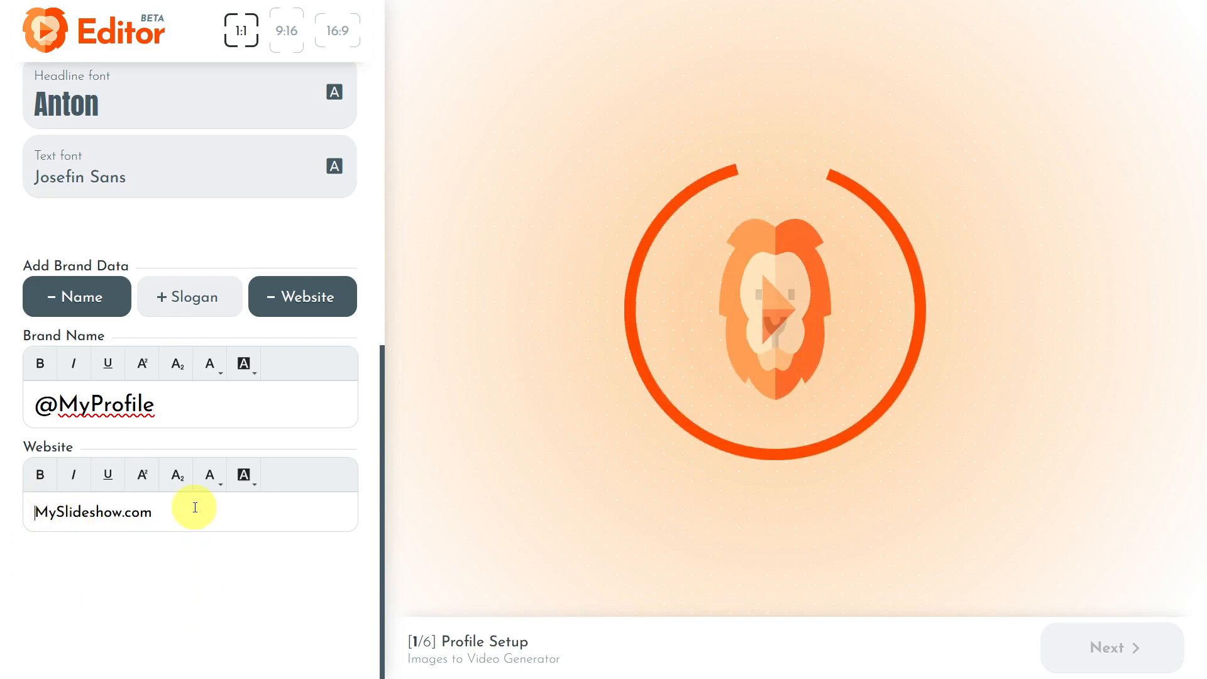
scroll(228, 514, up, 7)
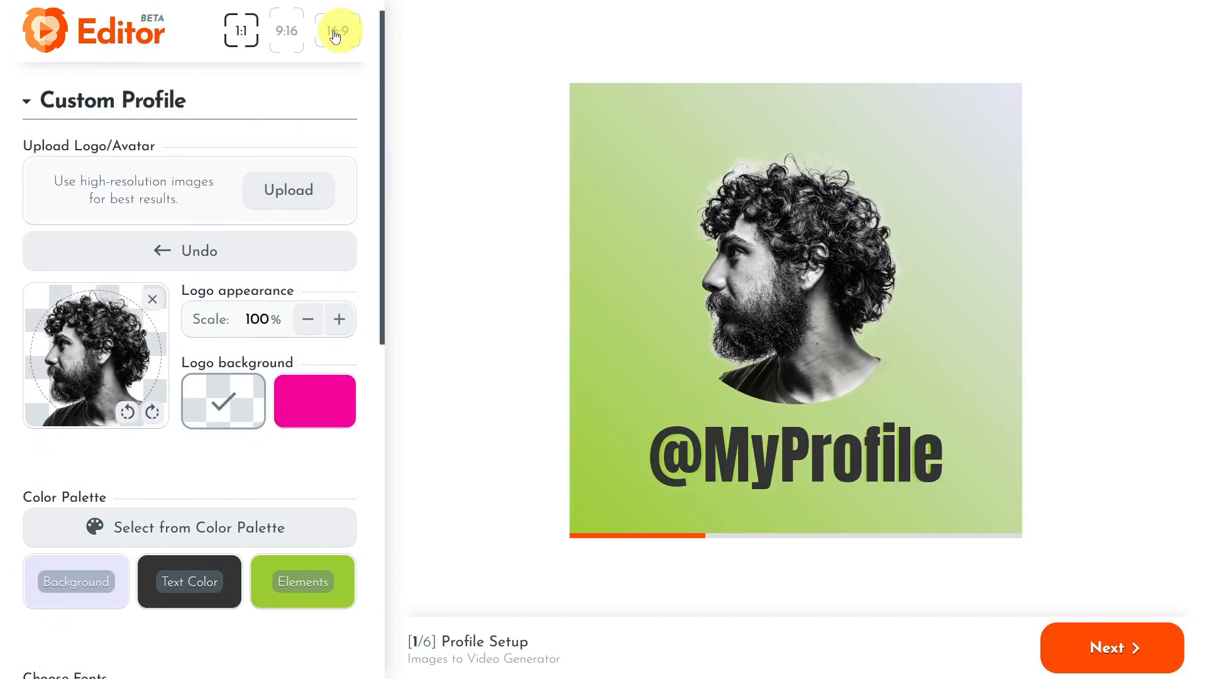
scroll(283, 229, down, 8)
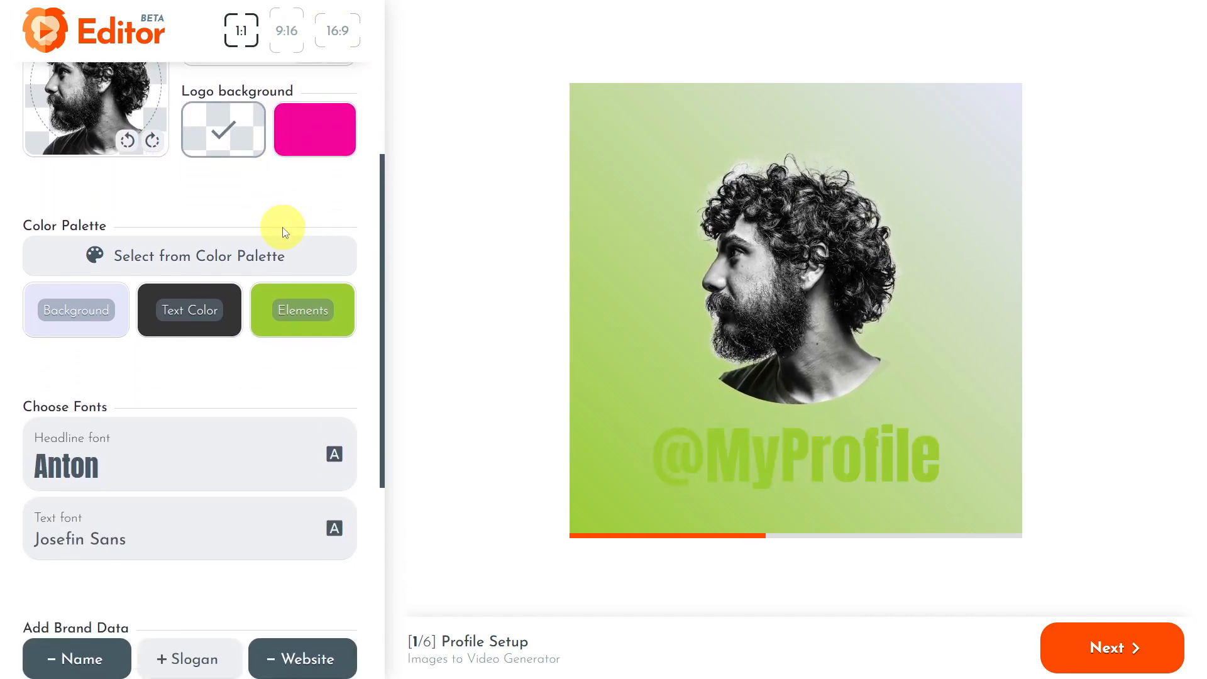
scroll(284, 233, down, 2)
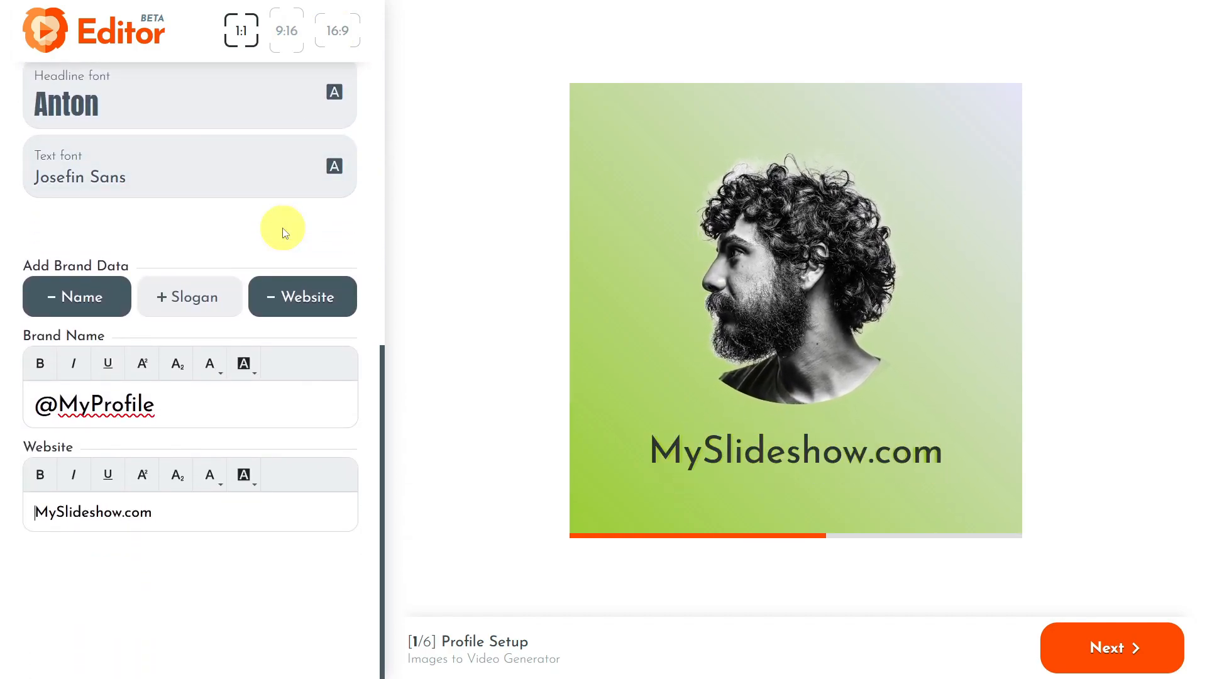
scroll(280, 214, up, 6)
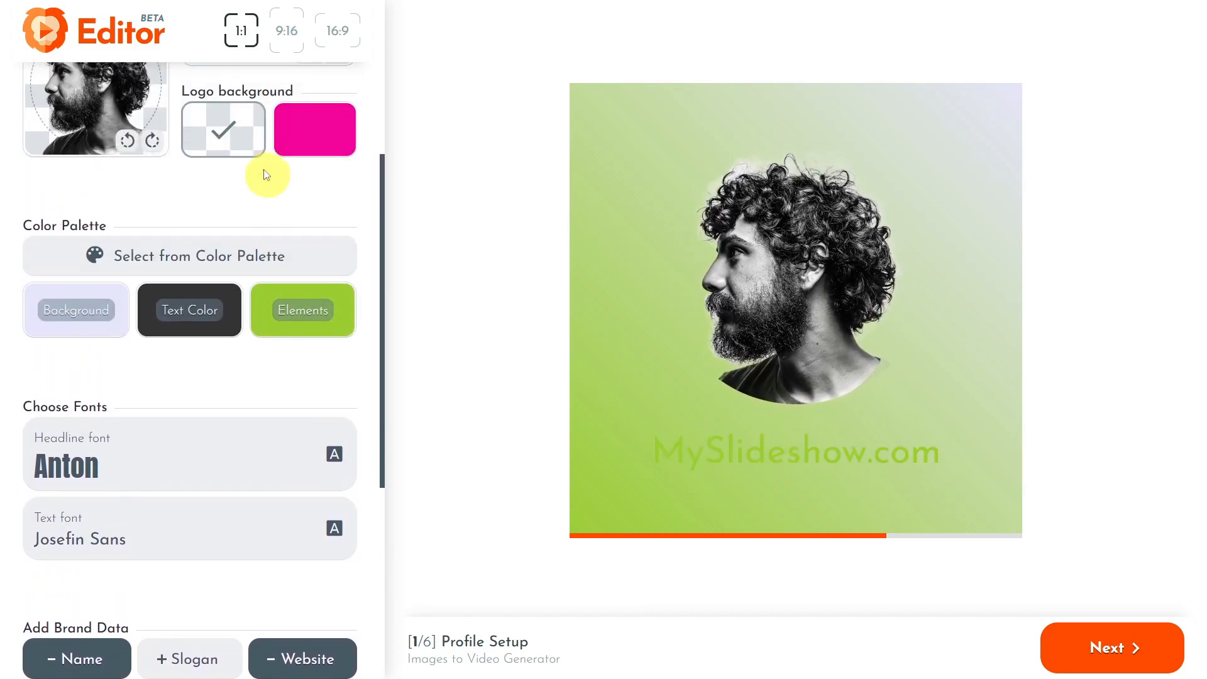
scroll(151, 183, up, 3)
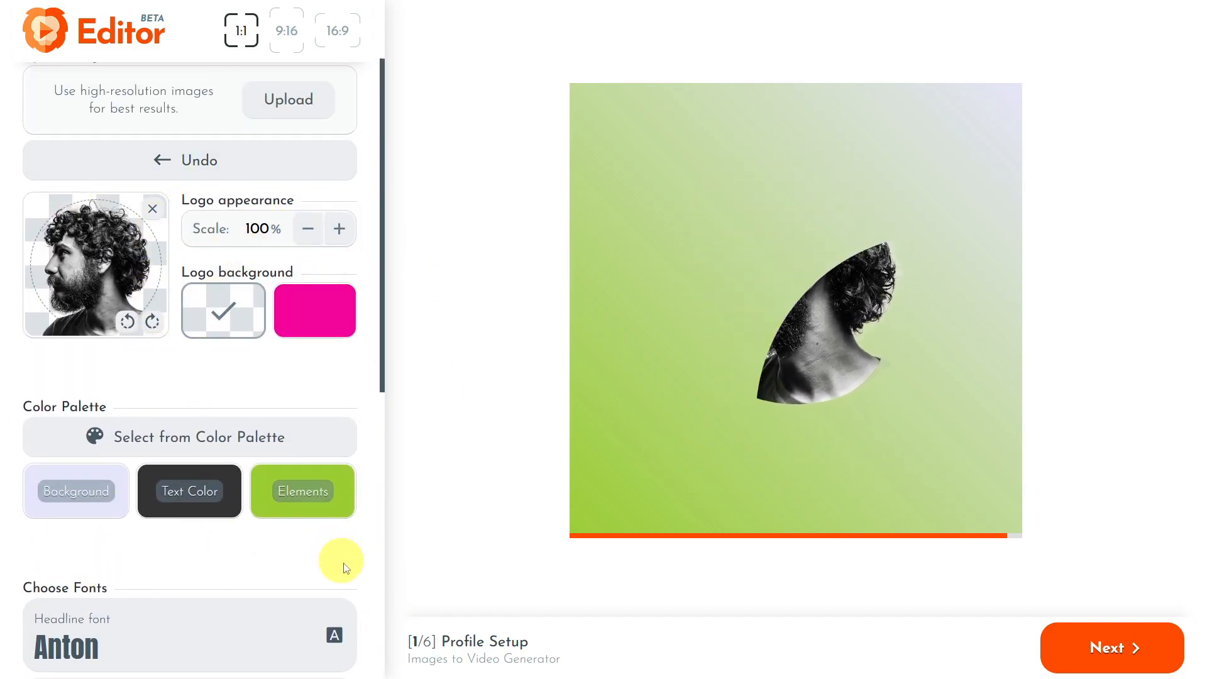
scroll(343, 565, up, 2)
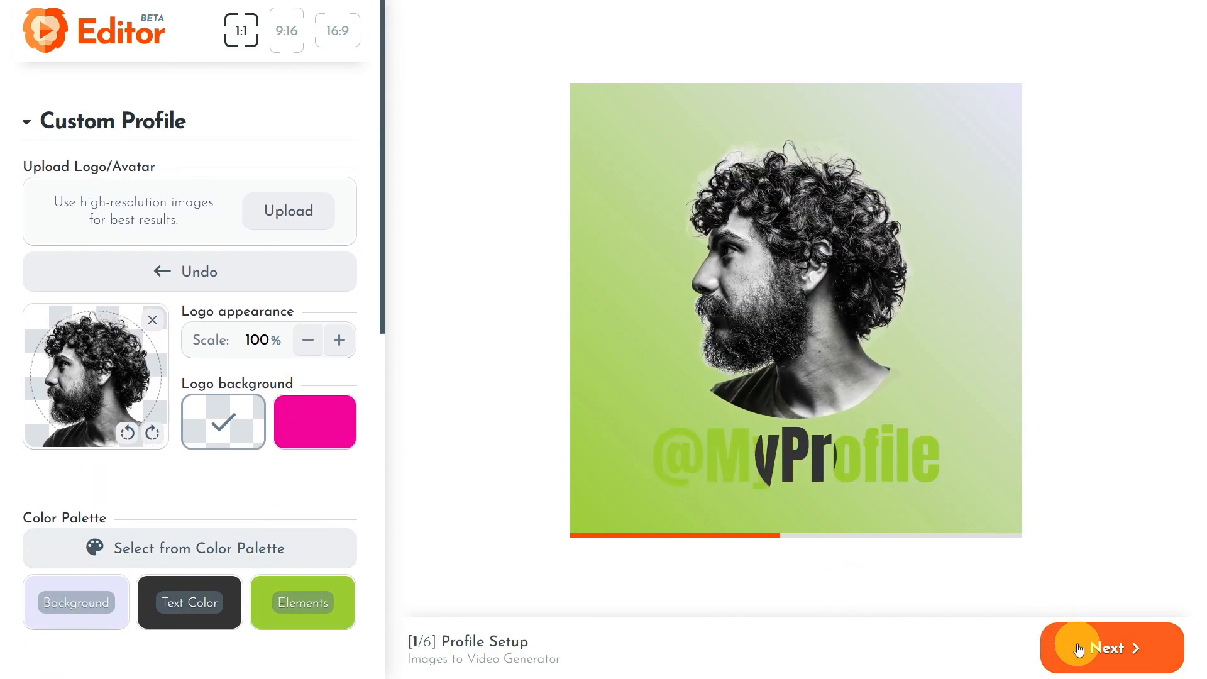
Step: Continue to the background selection and load the next AI-suggested animated background
click(1079, 650)
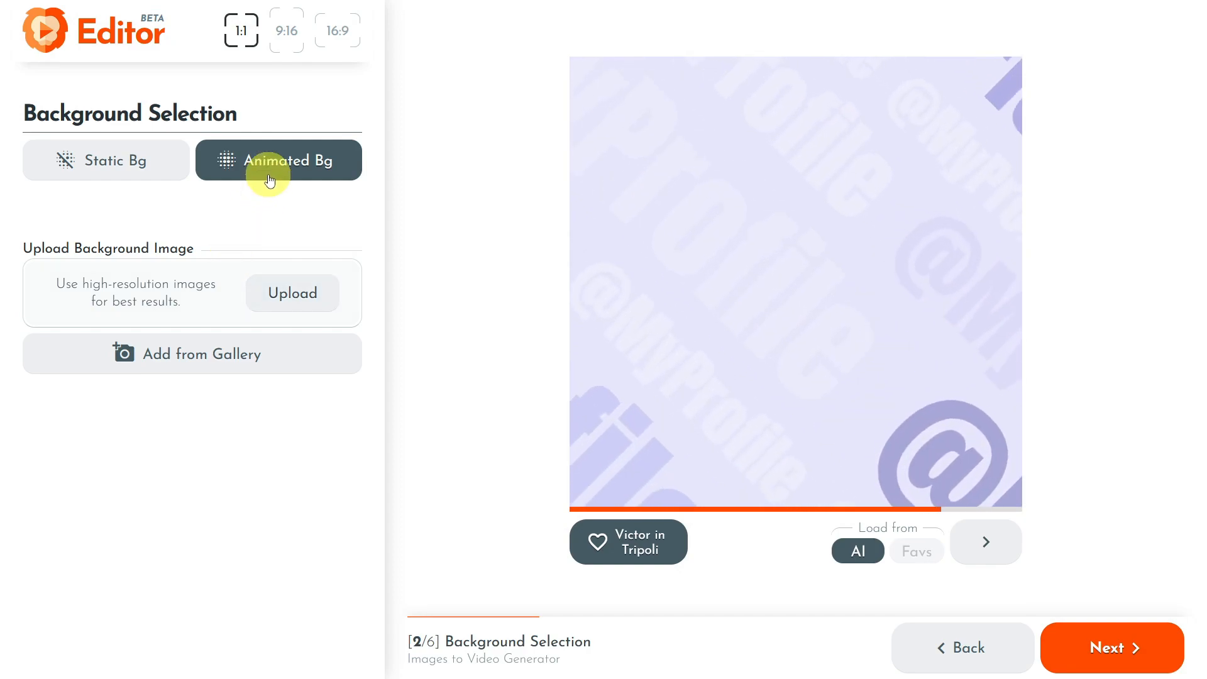
click(982, 559)
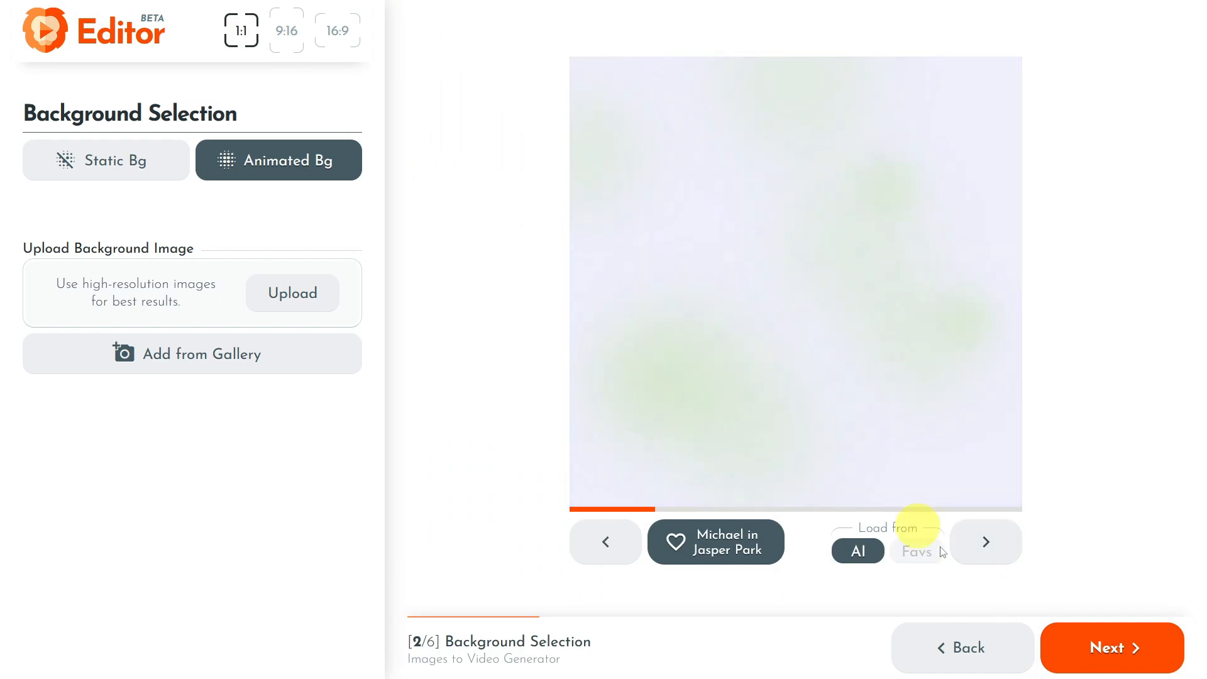
Step: Browse the AI-suggested animated backgrounds up to the Charles in Uluru design with overlapping translucent squares
click(986, 546)
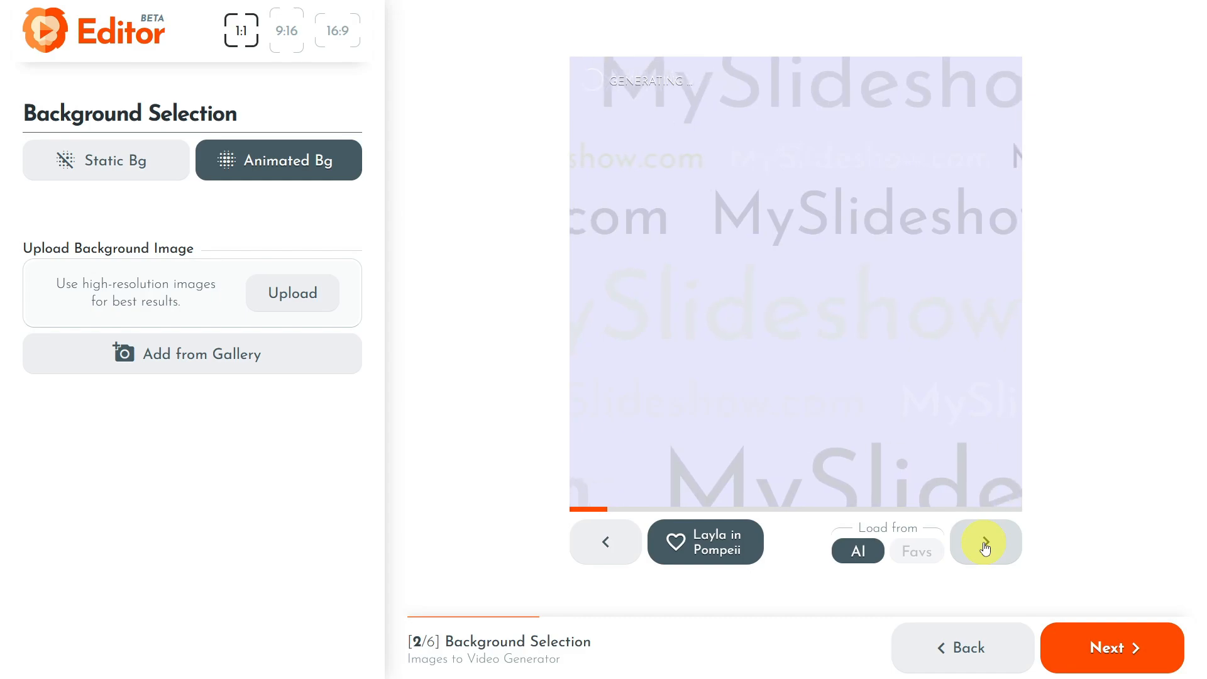
click(985, 546)
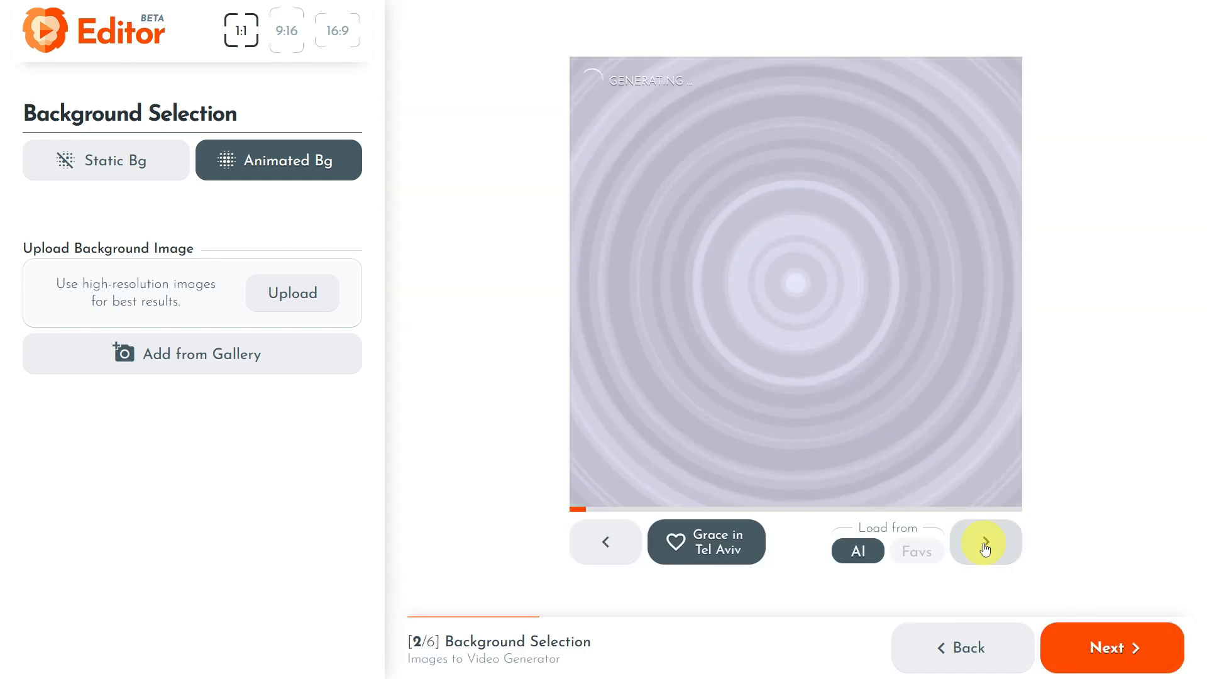
click(986, 546)
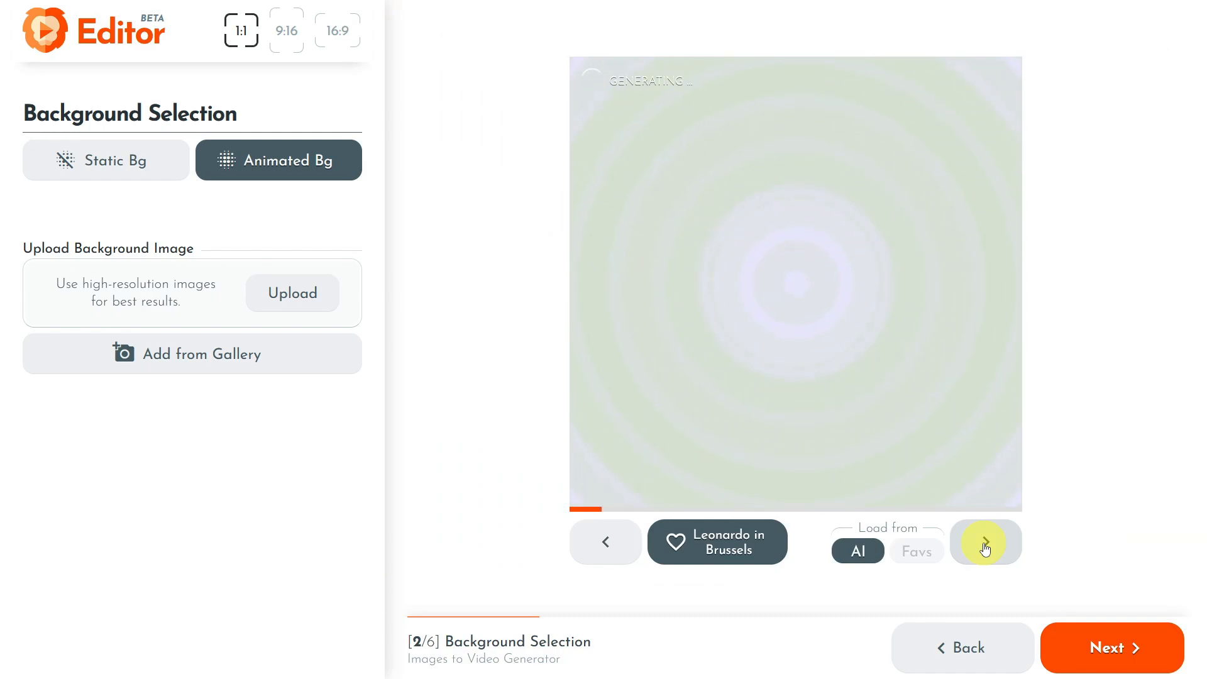
click(986, 546)
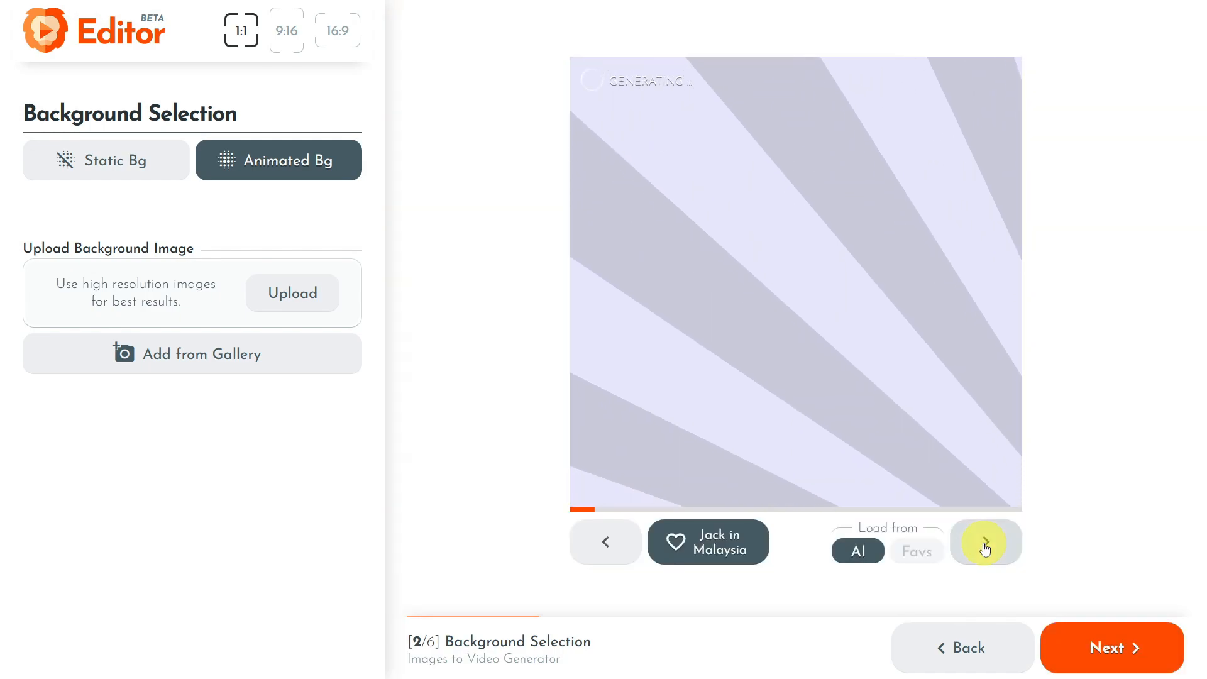
click(986, 546)
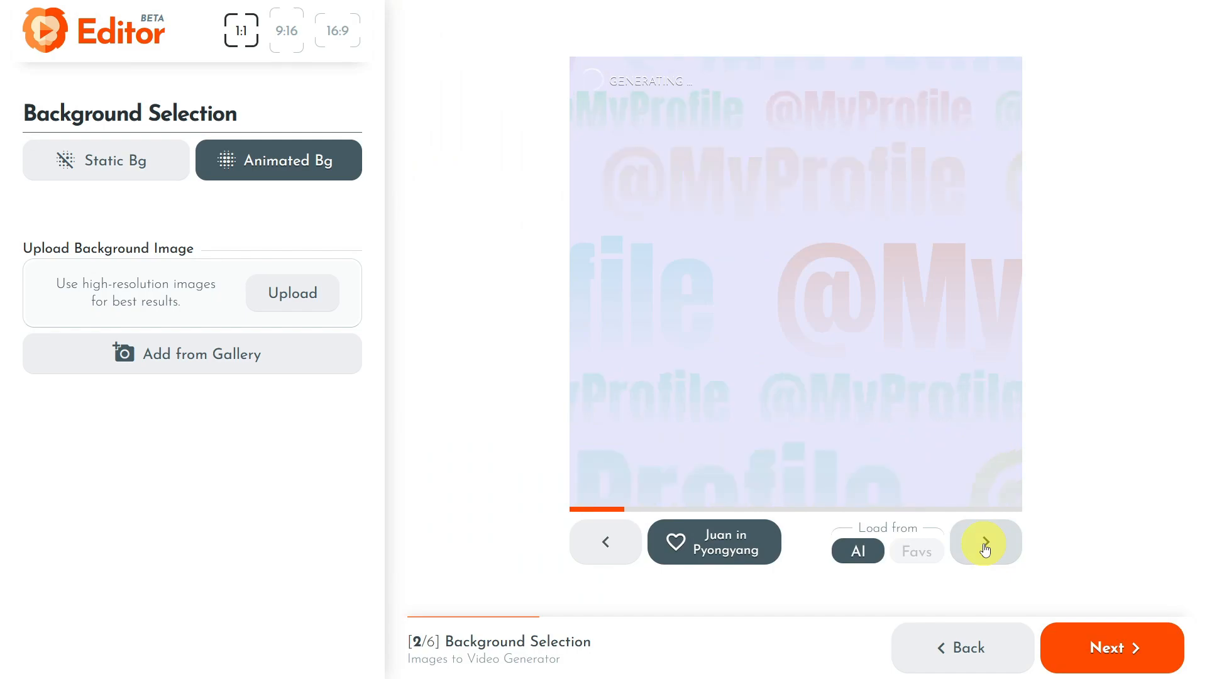
click(985, 546)
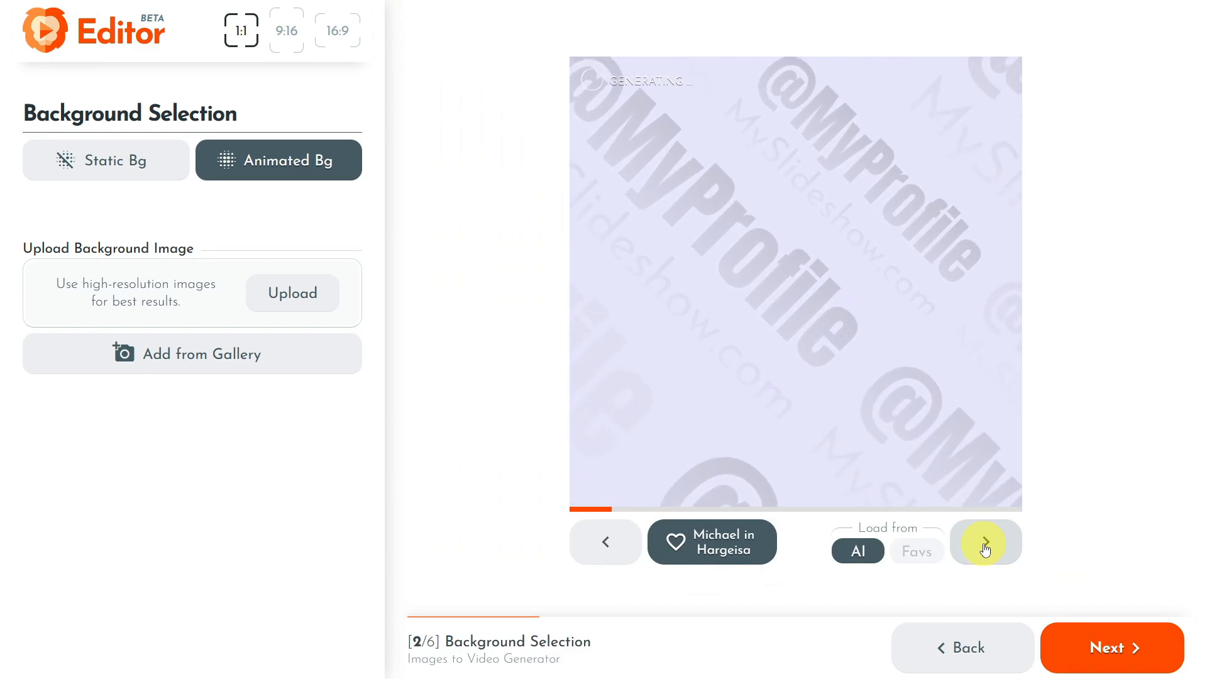
click(985, 546)
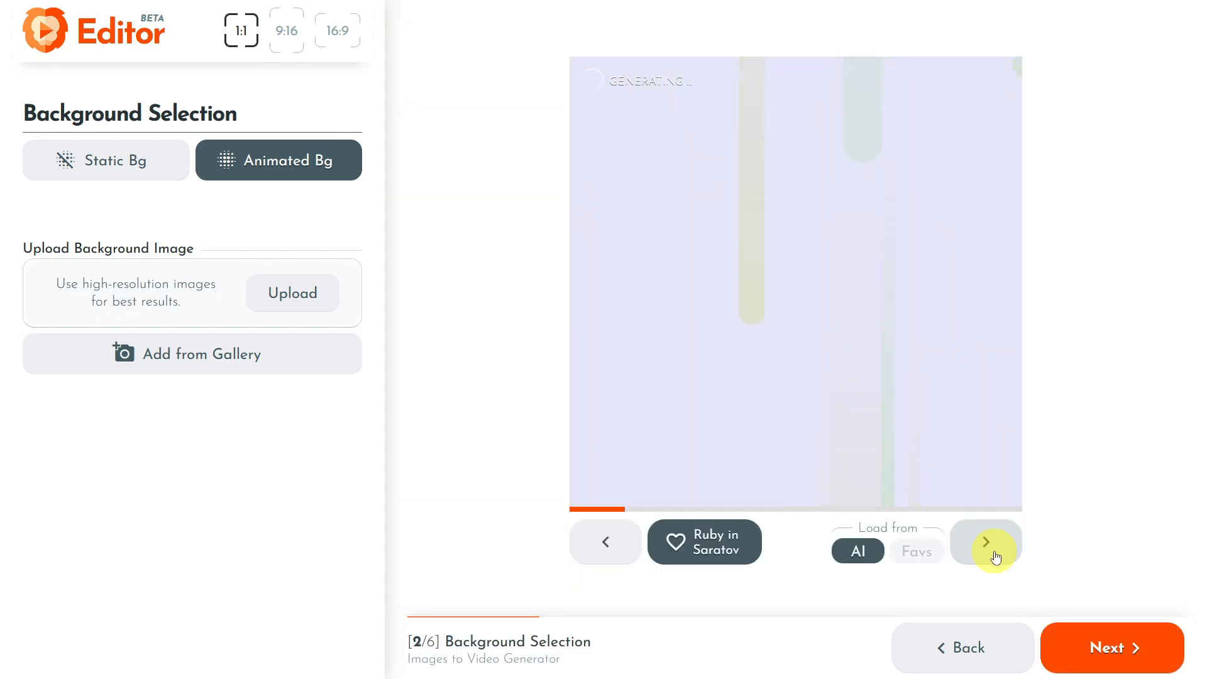
click(1004, 557)
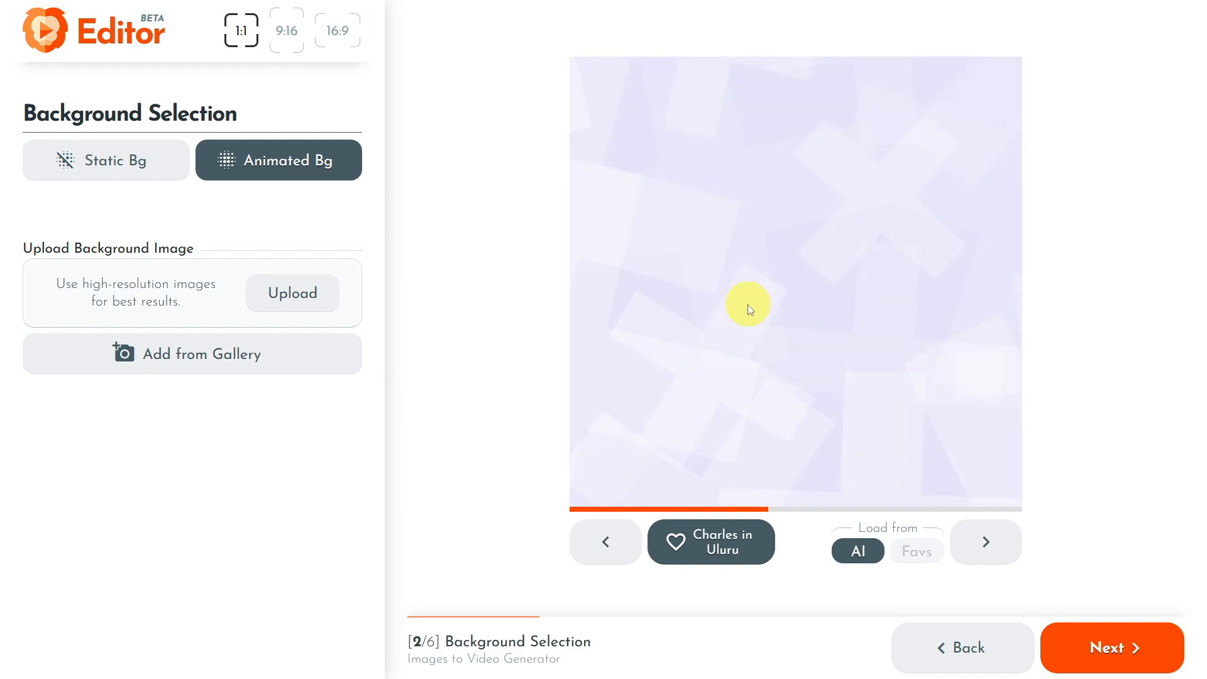
Step: Accept the background, skipping the optional intro setup, and add the fifteen food photos to the slideshow
click(1098, 658)
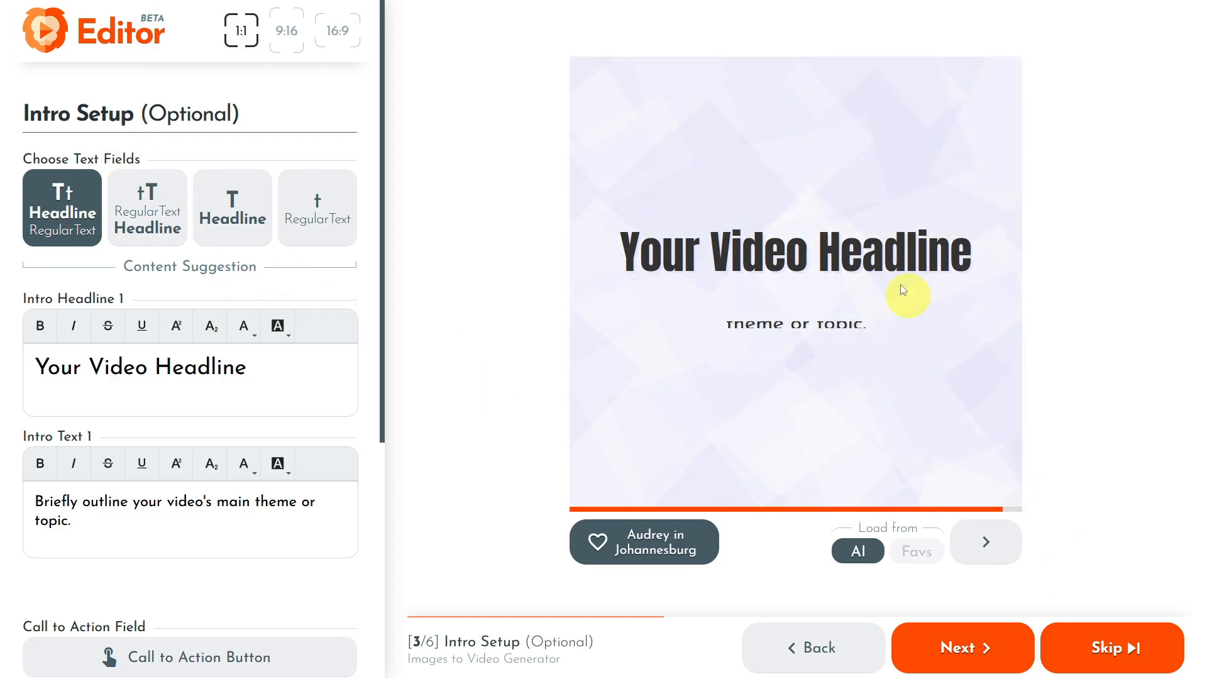
click(1091, 659)
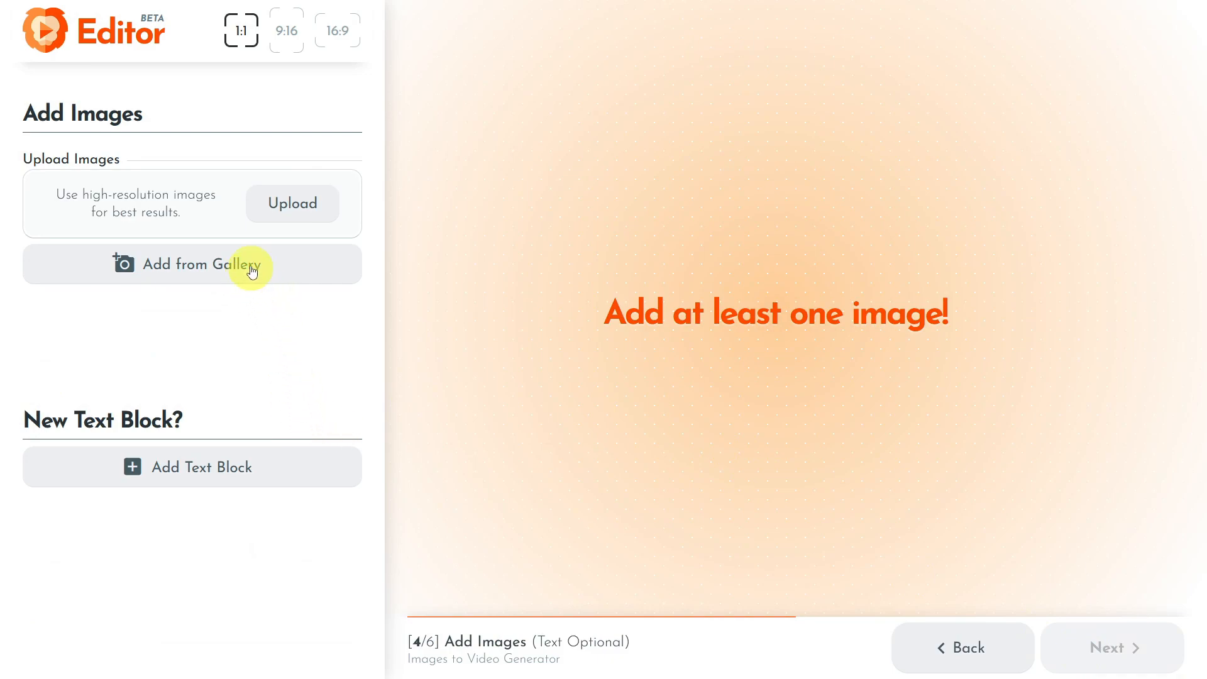
drag(262, 255, 161, 202)
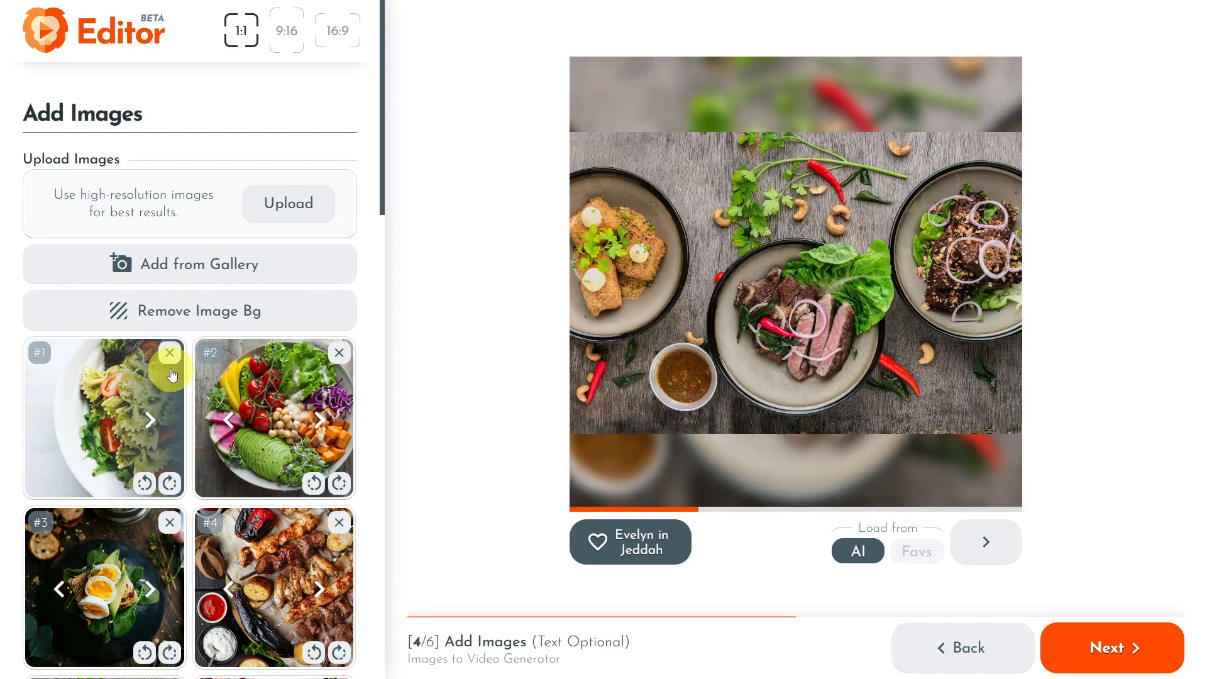
Step: Remove the mixed salad bowls photo and the blueberry pancake photo, and swap the fifth and sixth photos in the slideshow order
scroll(189, 390, down, 6)
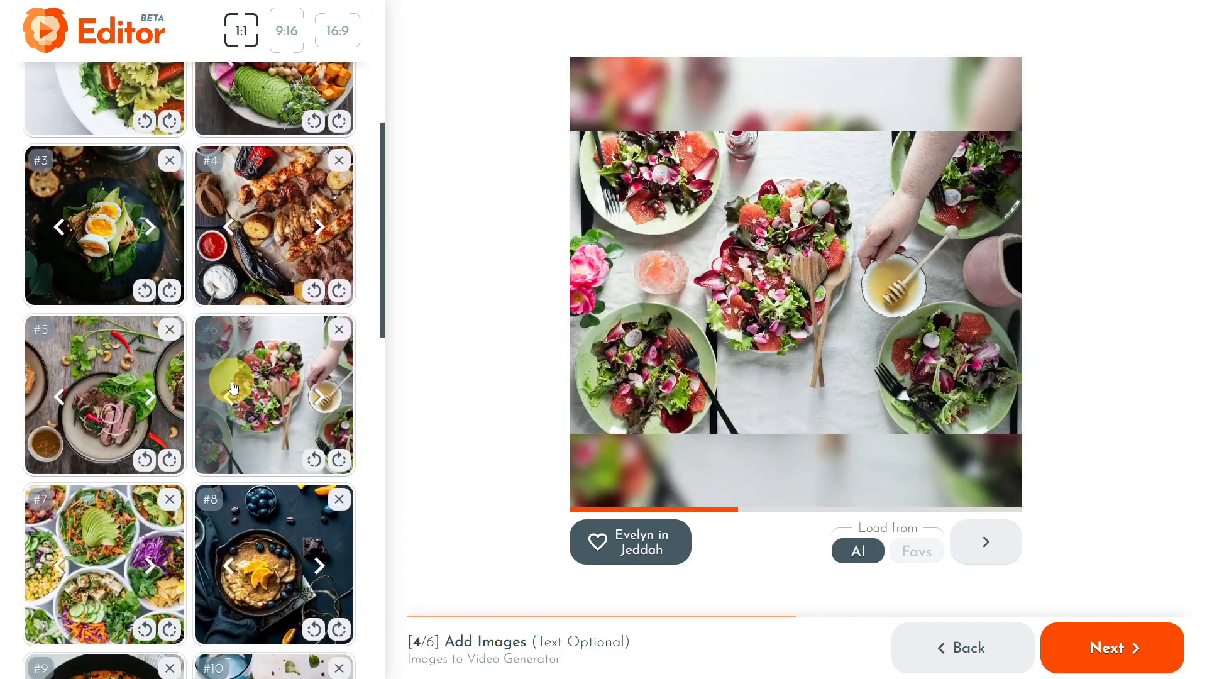
scroll(233, 386, down, 9)
scroll(264, 440, up, 3)
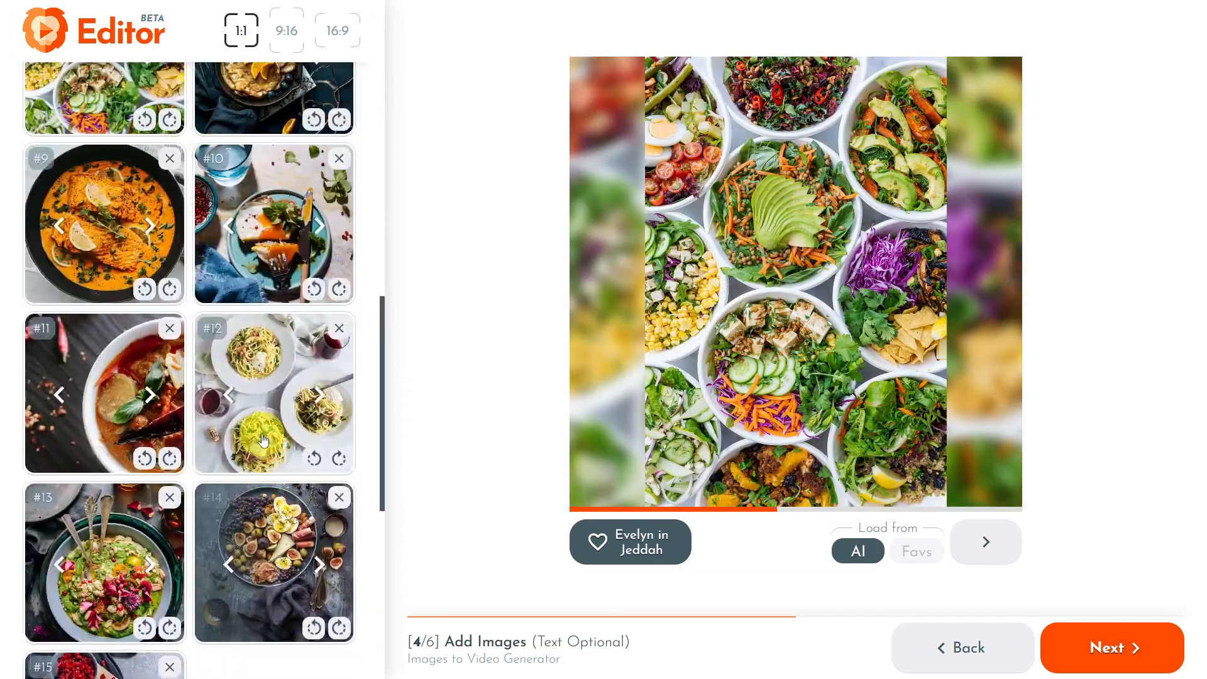
scroll(264, 441, up, 5)
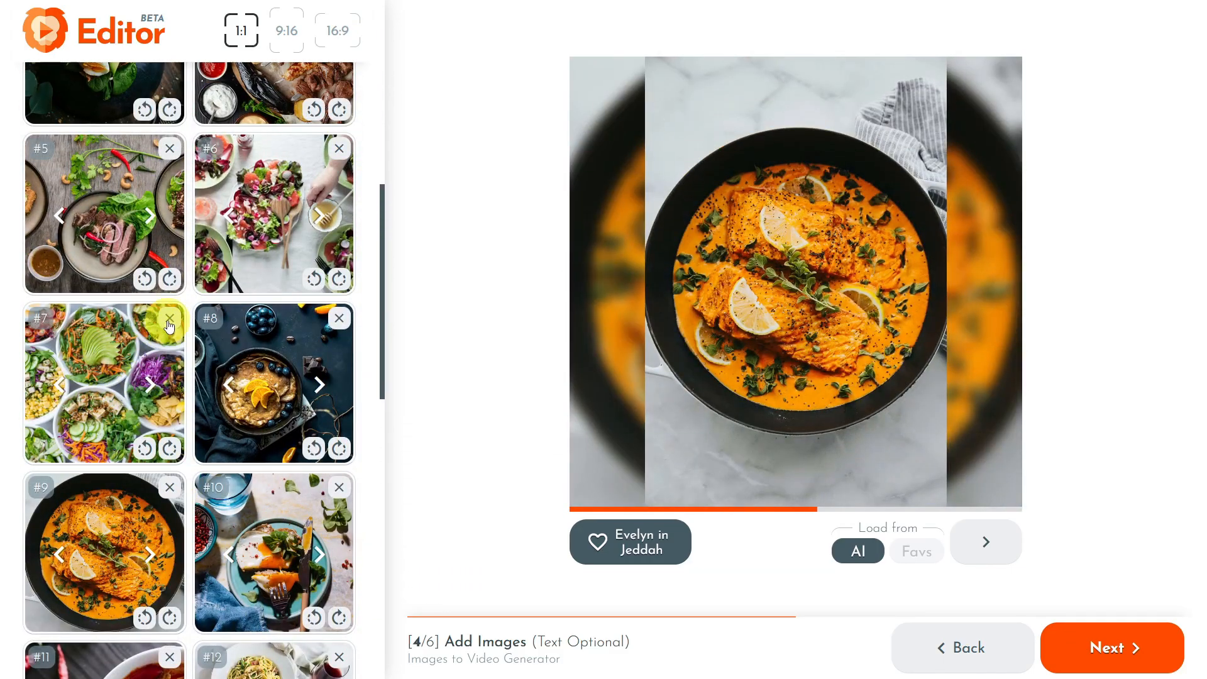
click(169, 321)
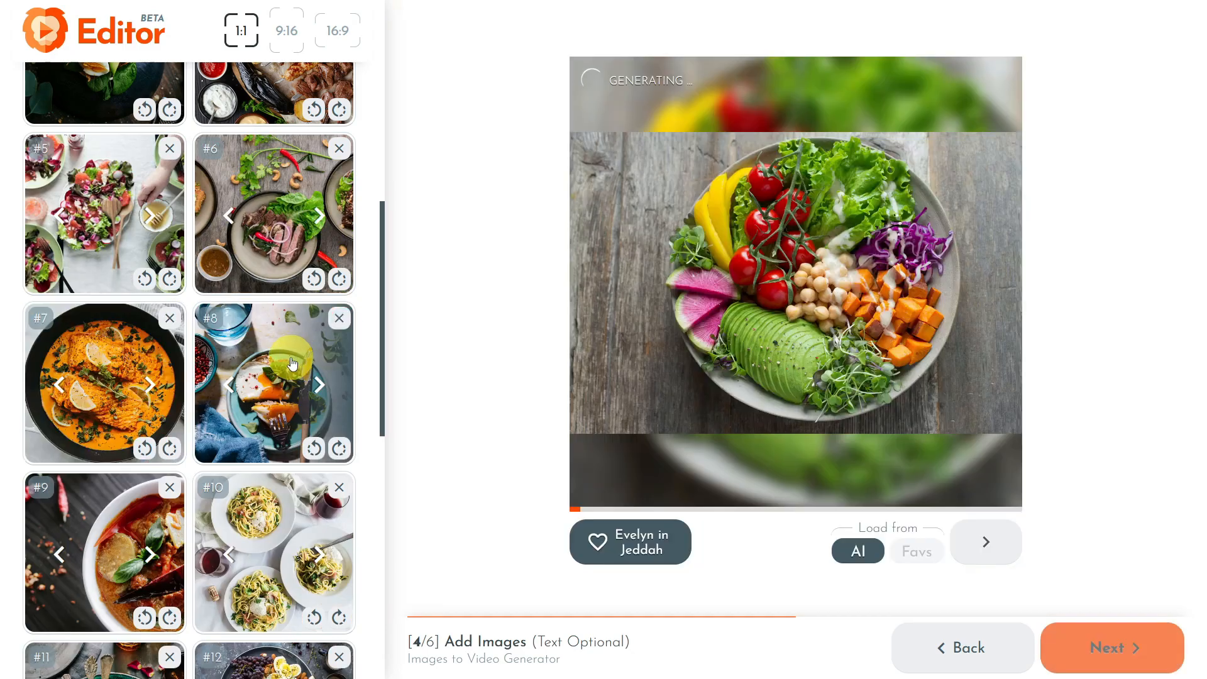
Step: Try out a headline text block below the images and delete it
scroll(271, 362, down, 7)
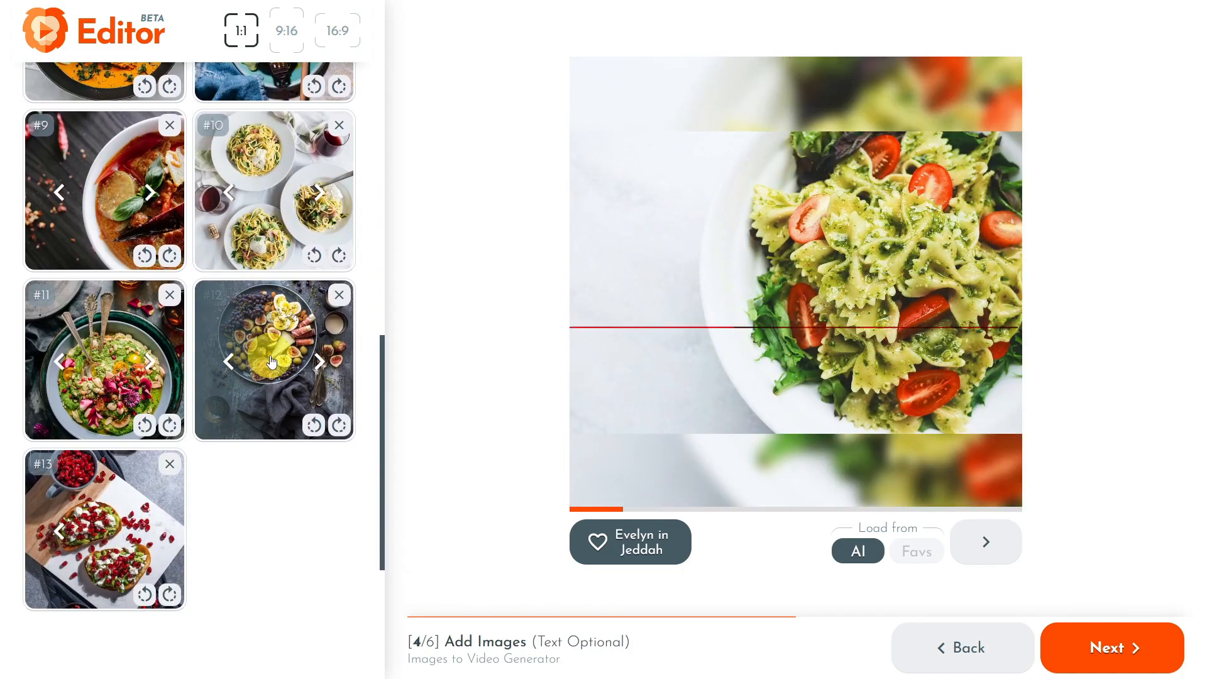
scroll(236, 343, down, 3)
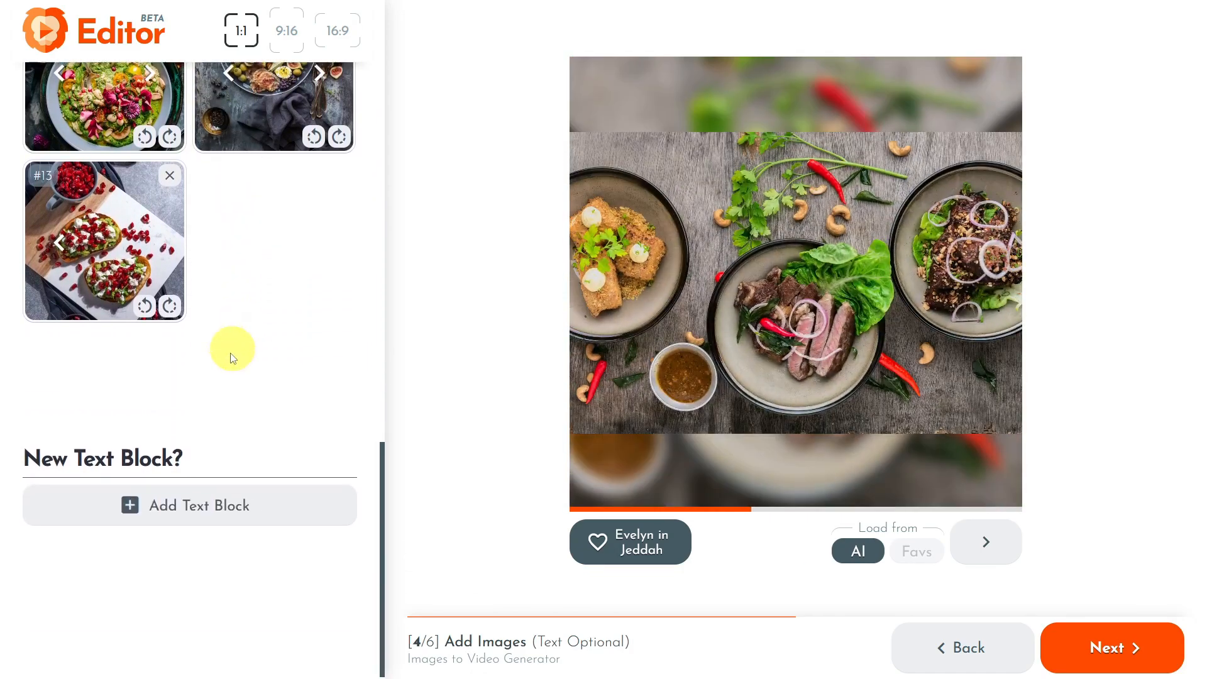
click(190, 509)
scroll(185, 440, down, 5)
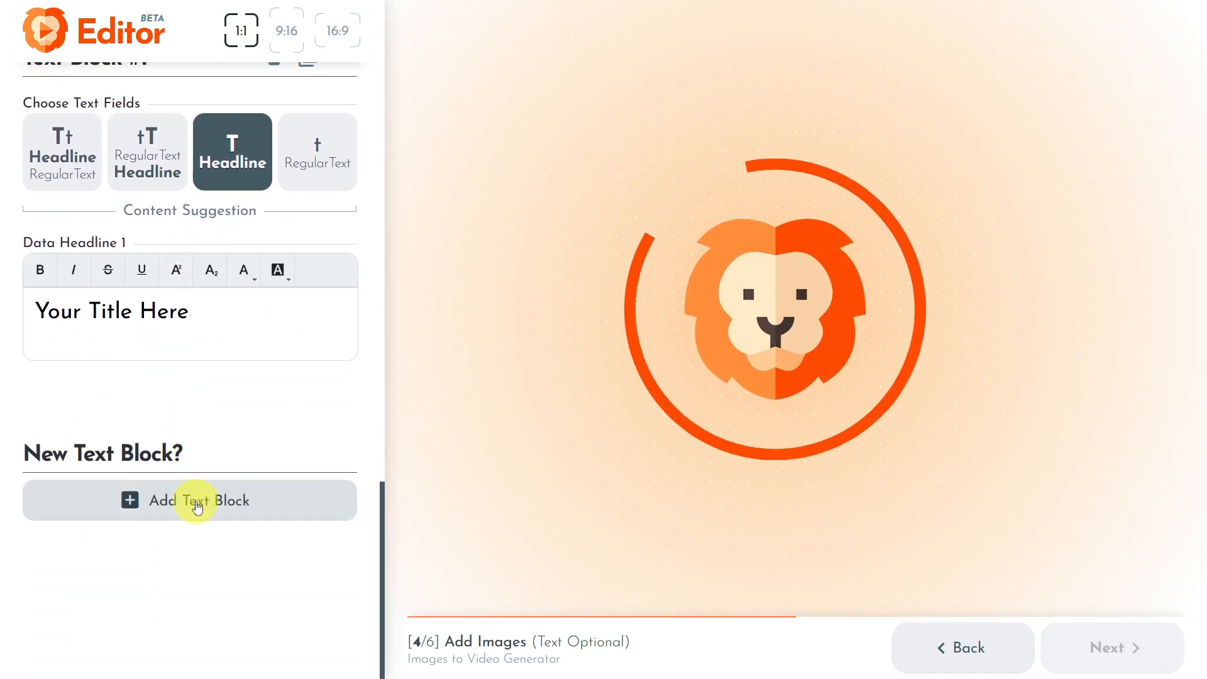
scroll(239, 488, up, 3)
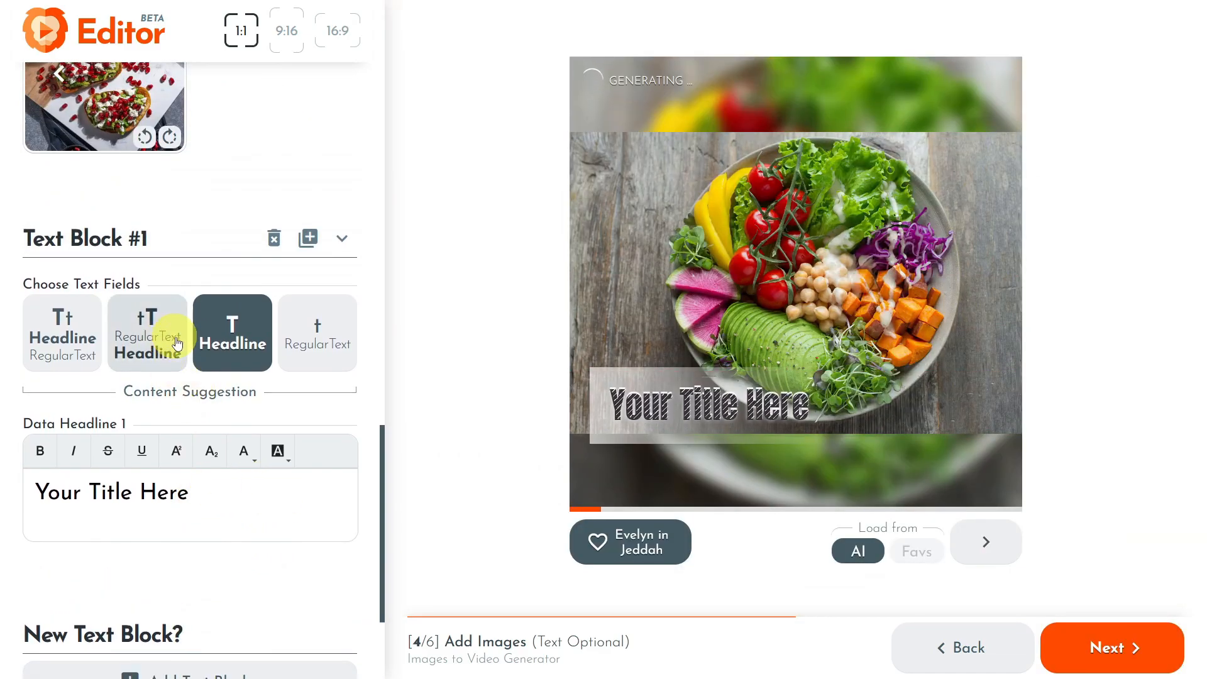
scroll(182, 371, down, 3)
scroll(166, 353, up, 3)
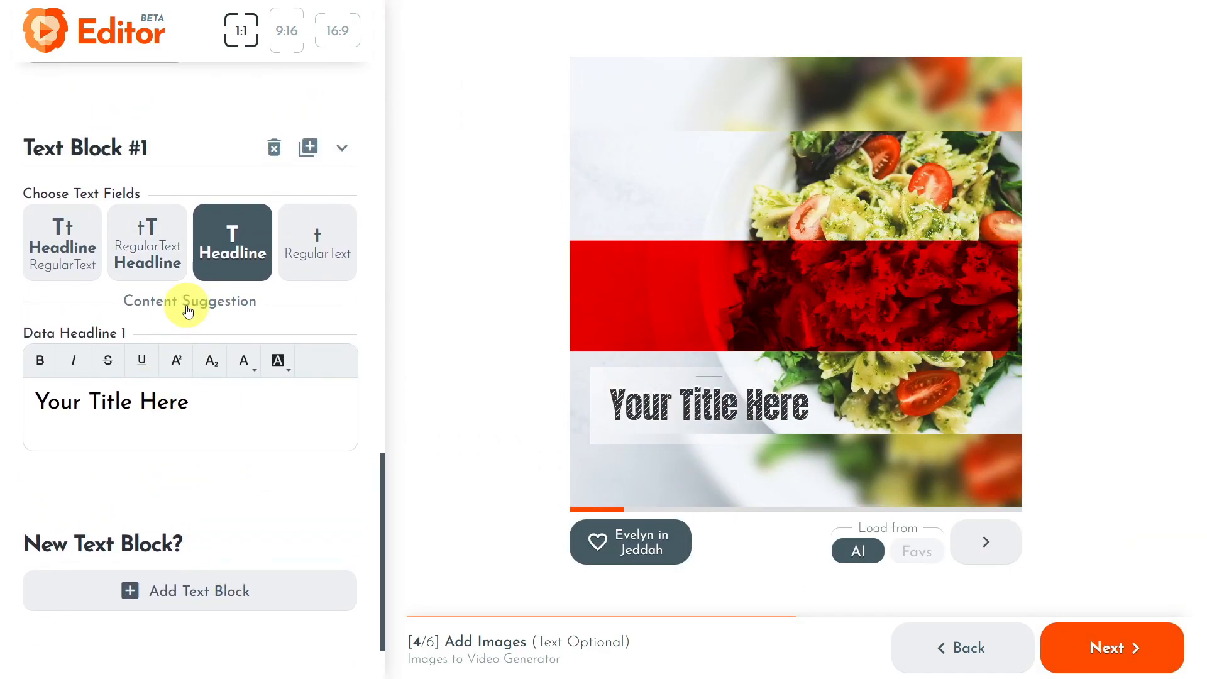
scroll(183, 302, up, 1)
scroll(194, 381, up, 3)
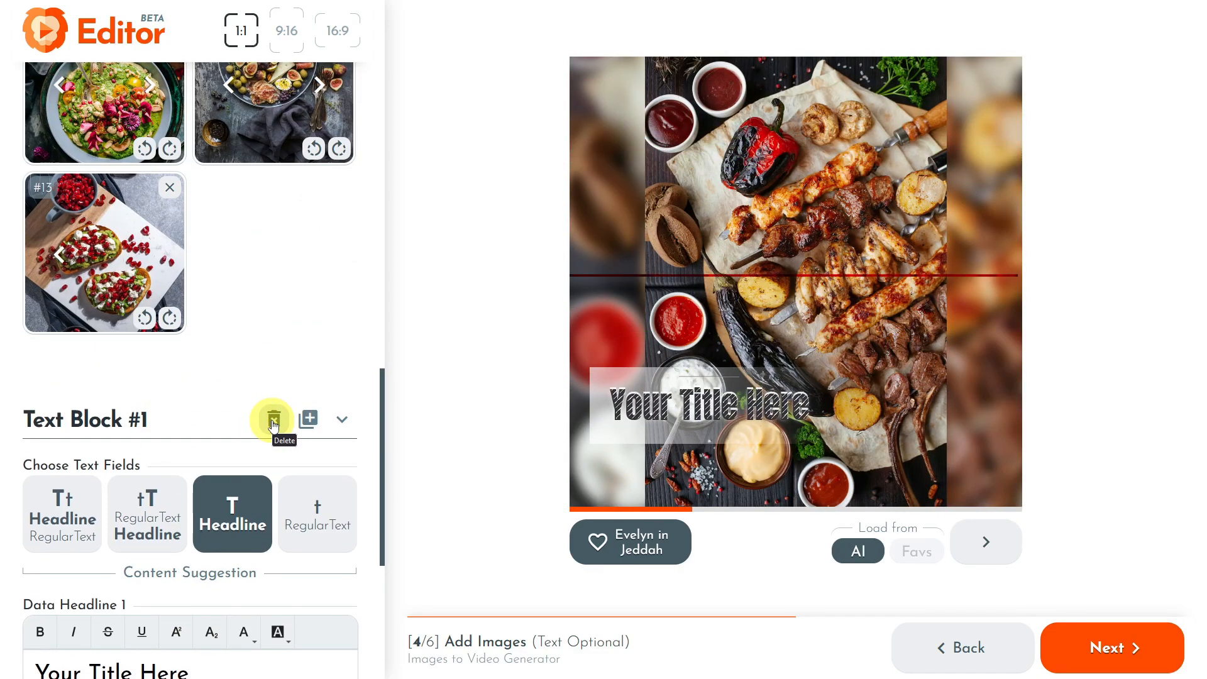
click(273, 420)
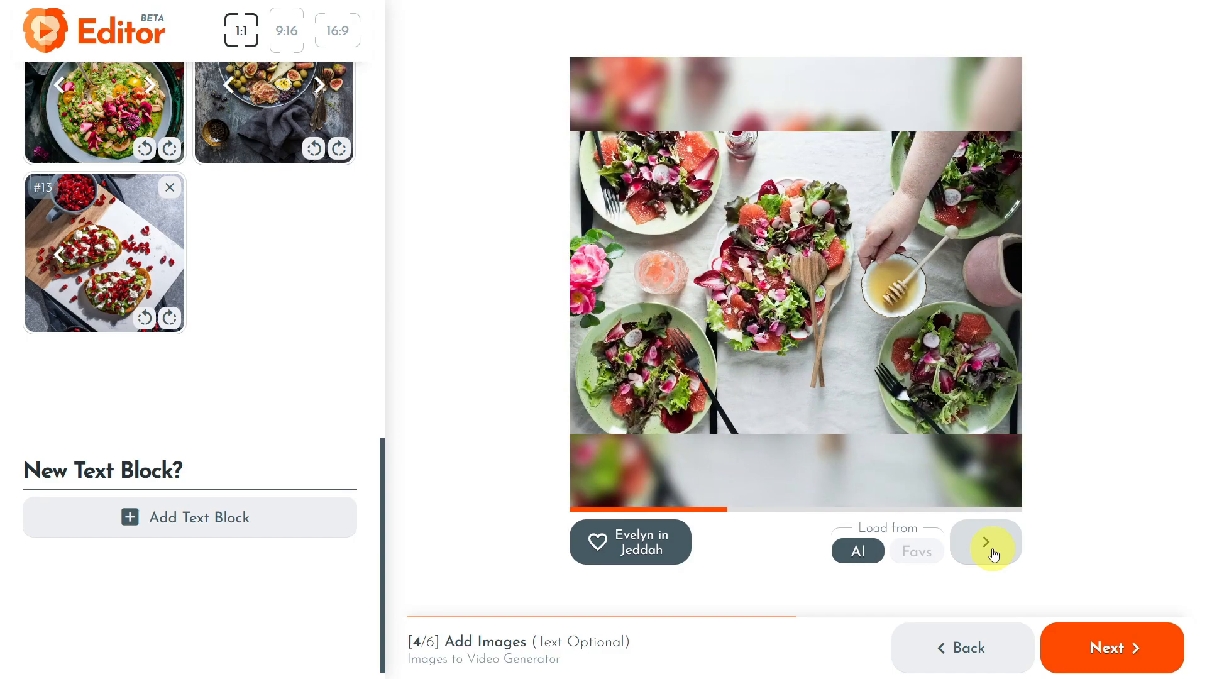
Step: Load the next AI-suggested slideshow design and preview it at two points beyond the middle of the timeline
click(993, 553)
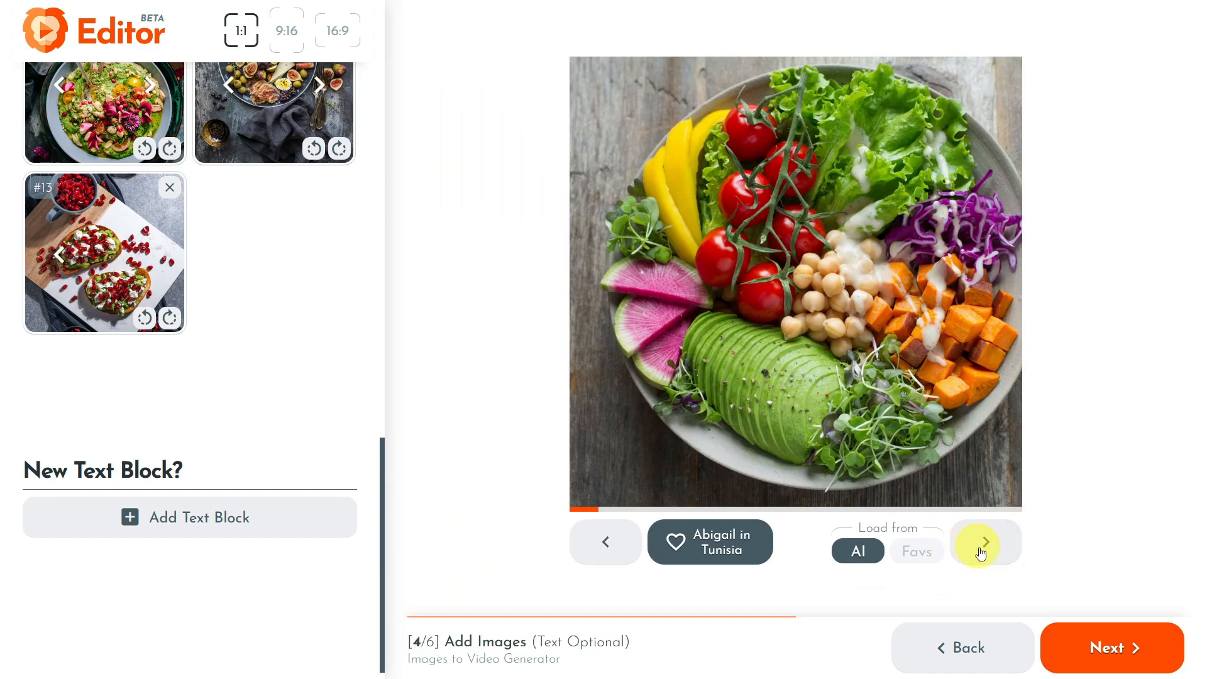
click(784, 508)
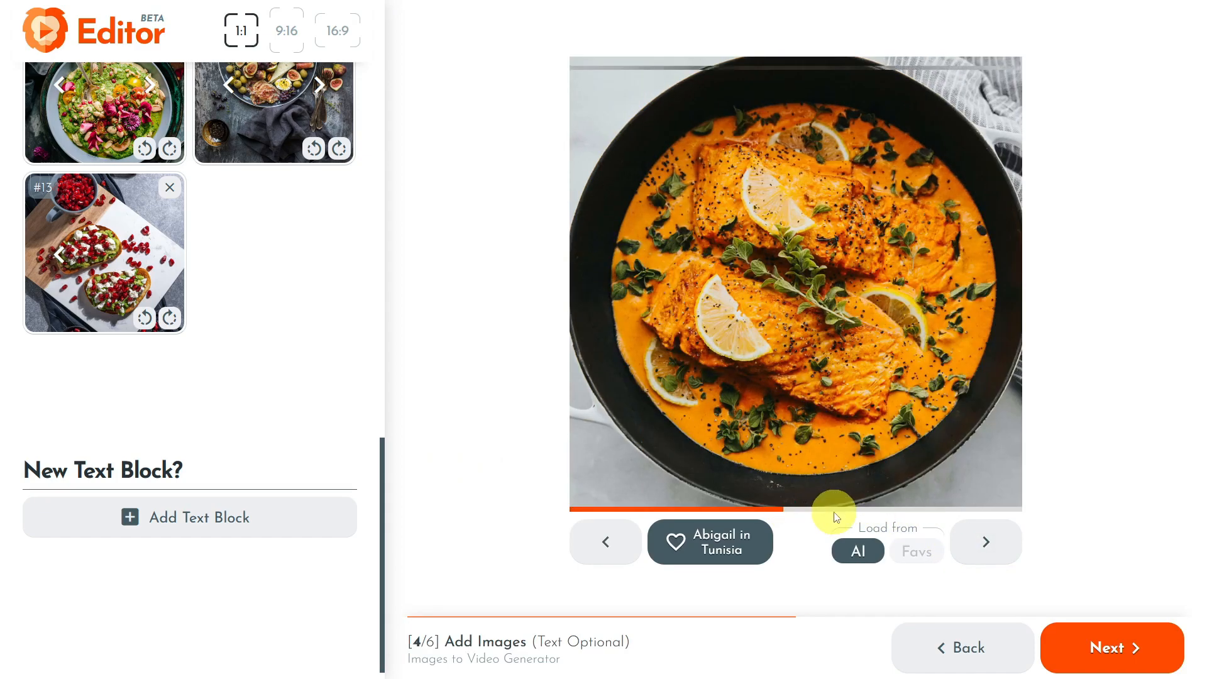
click(840, 510)
Step: Browse more AI-suggested slideshow designs until the Miles in Niagara Falls design is loaded
click(985, 544)
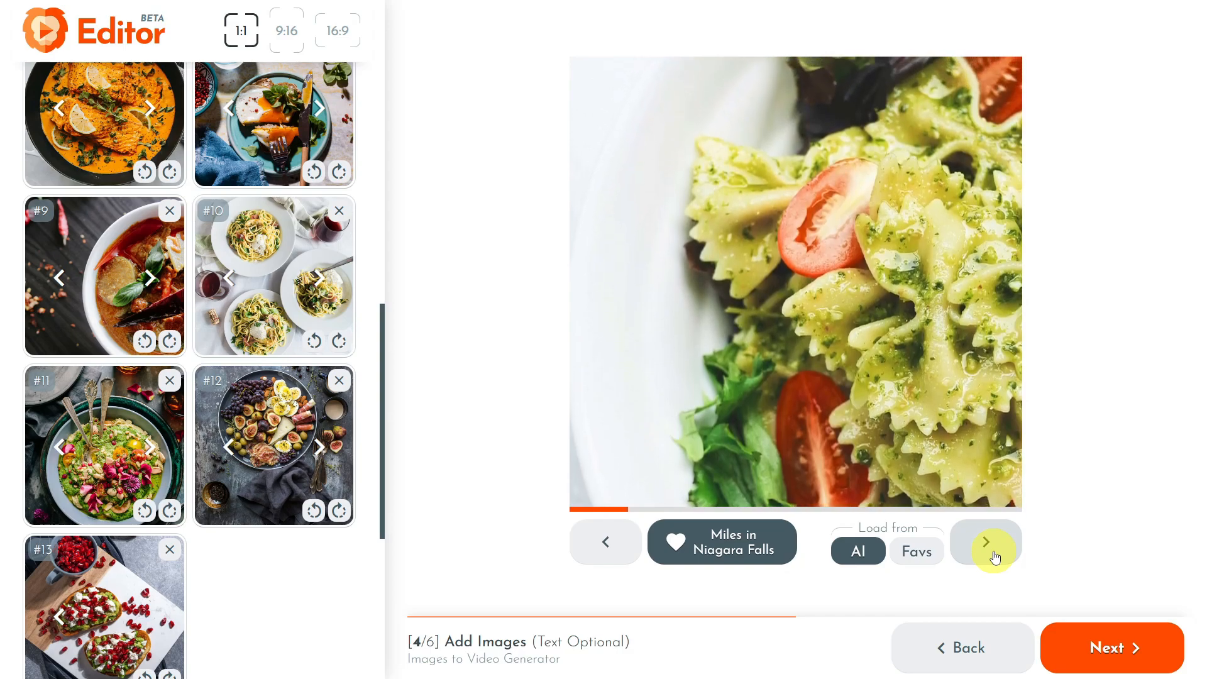
click(988, 544)
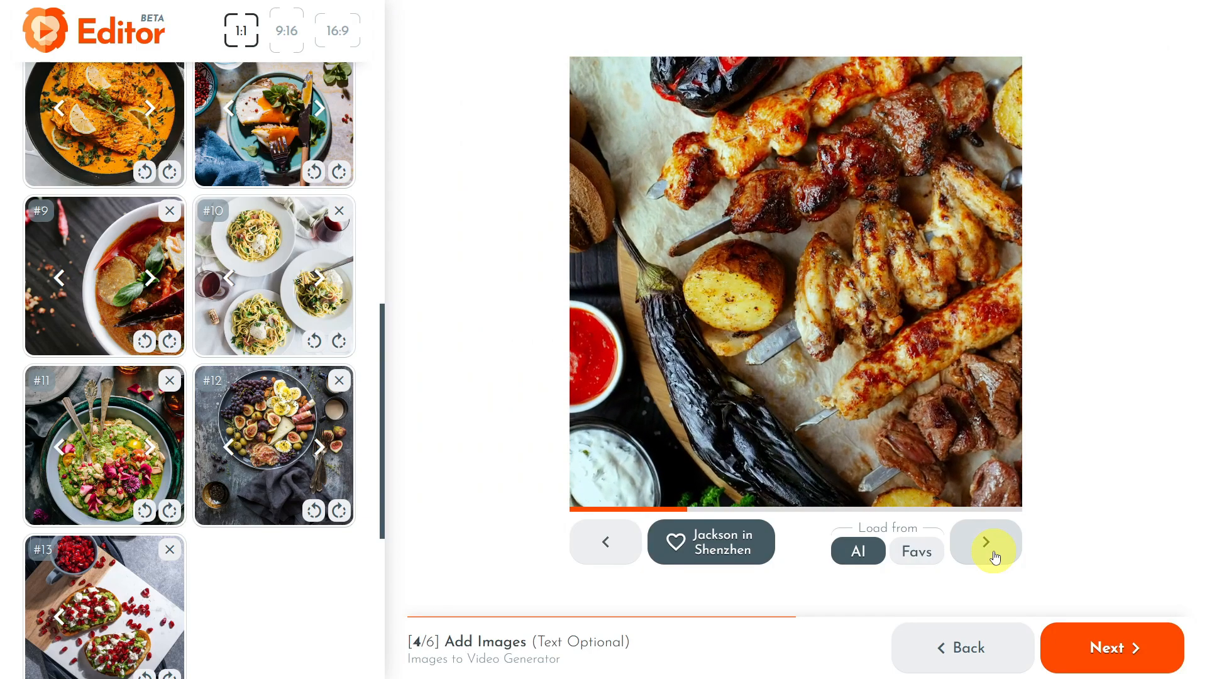
click(994, 553)
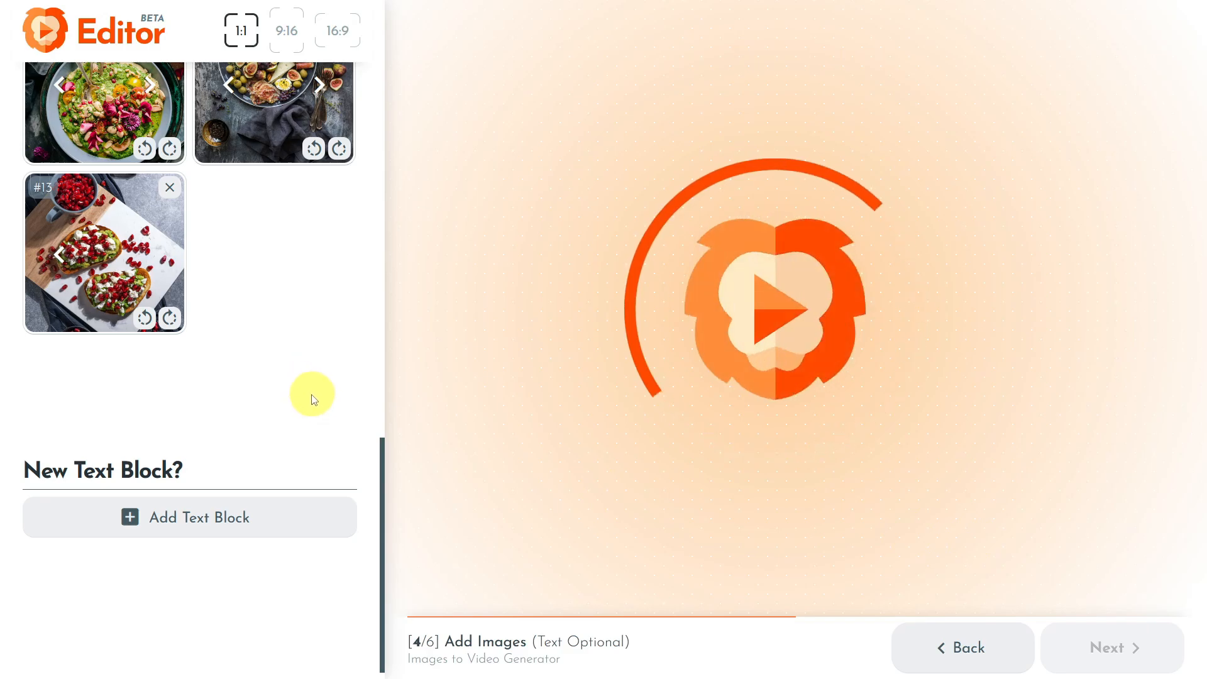
scroll(315, 399, up, 5)
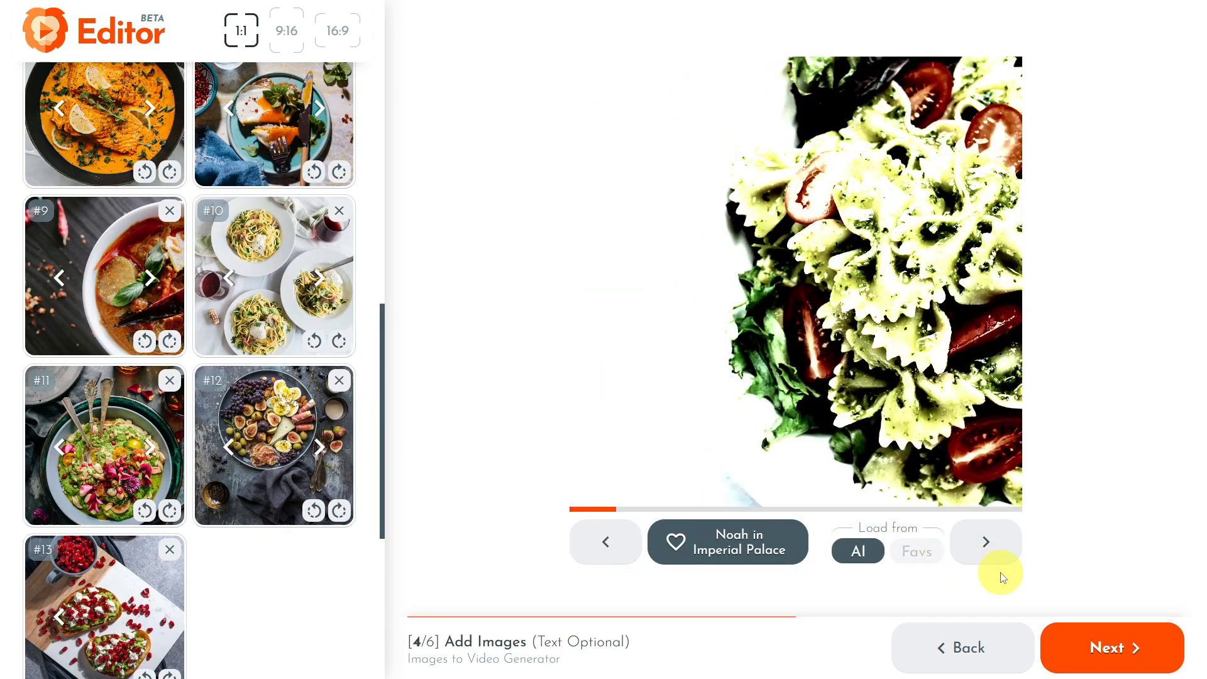
click(982, 546)
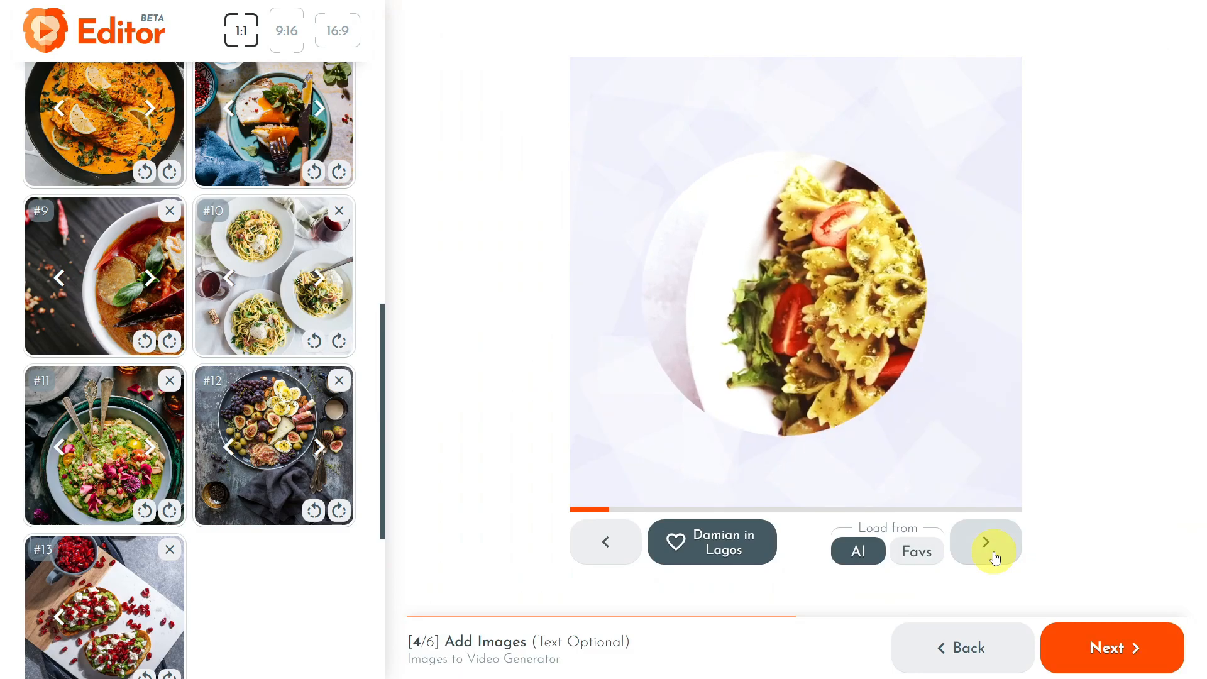
click(992, 554)
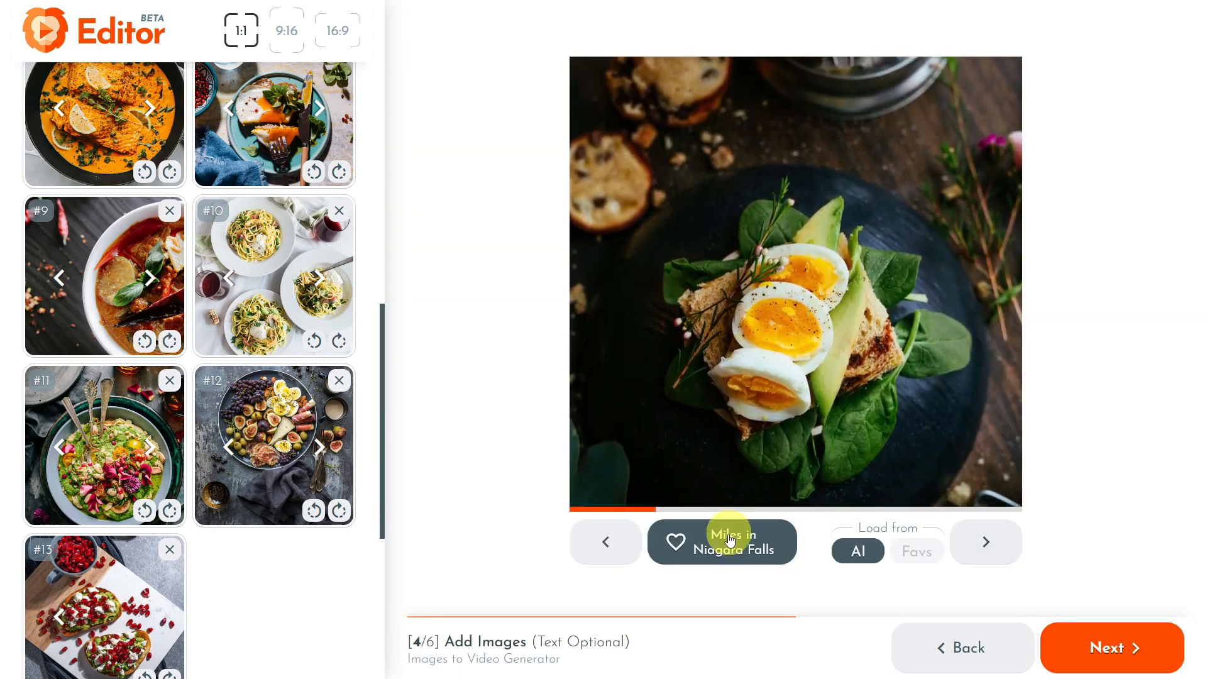
Step: Mark the Miles in Niagara Falls design as a favourite and load the design from the favourites
click(678, 550)
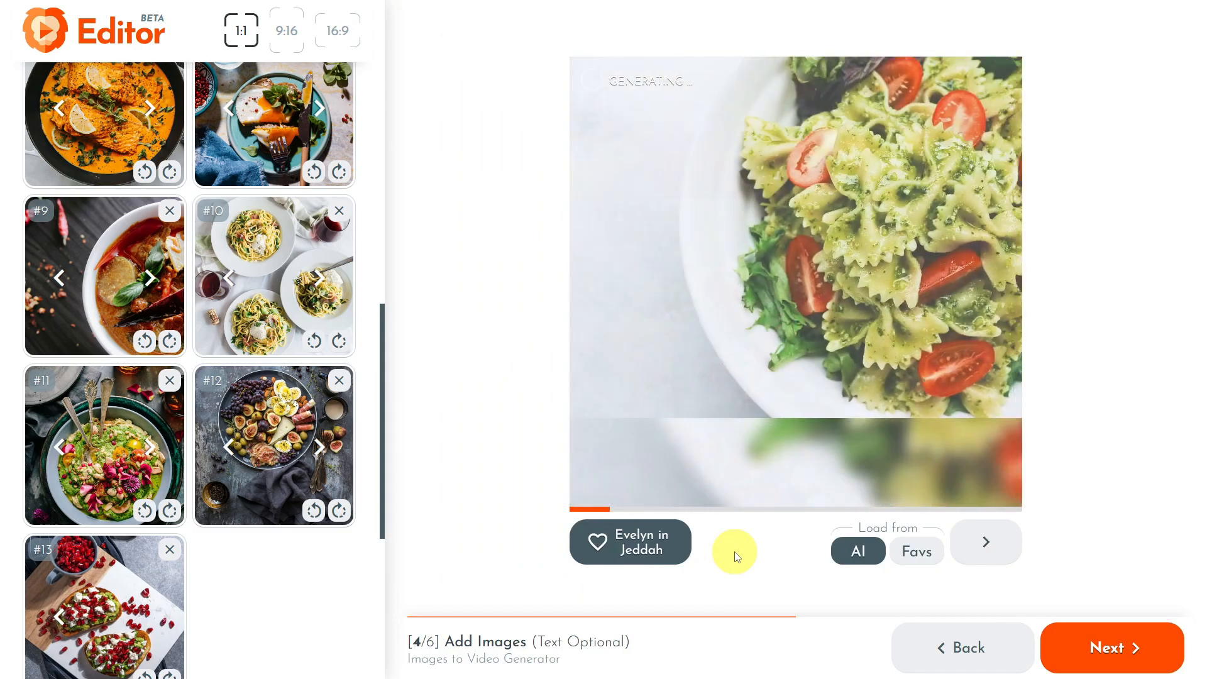
click(913, 553)
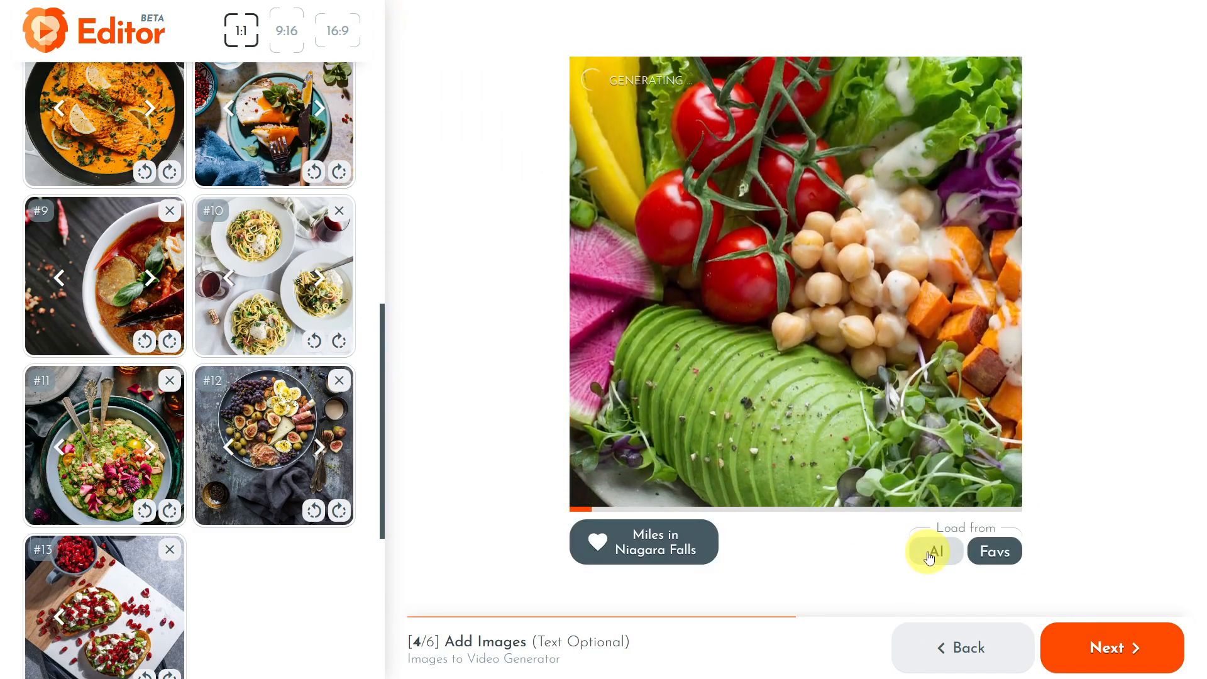
Step: Return to the AI suggestions, load the Abigail in CaboVerde design and continue to the outro setup
click(929, 554)
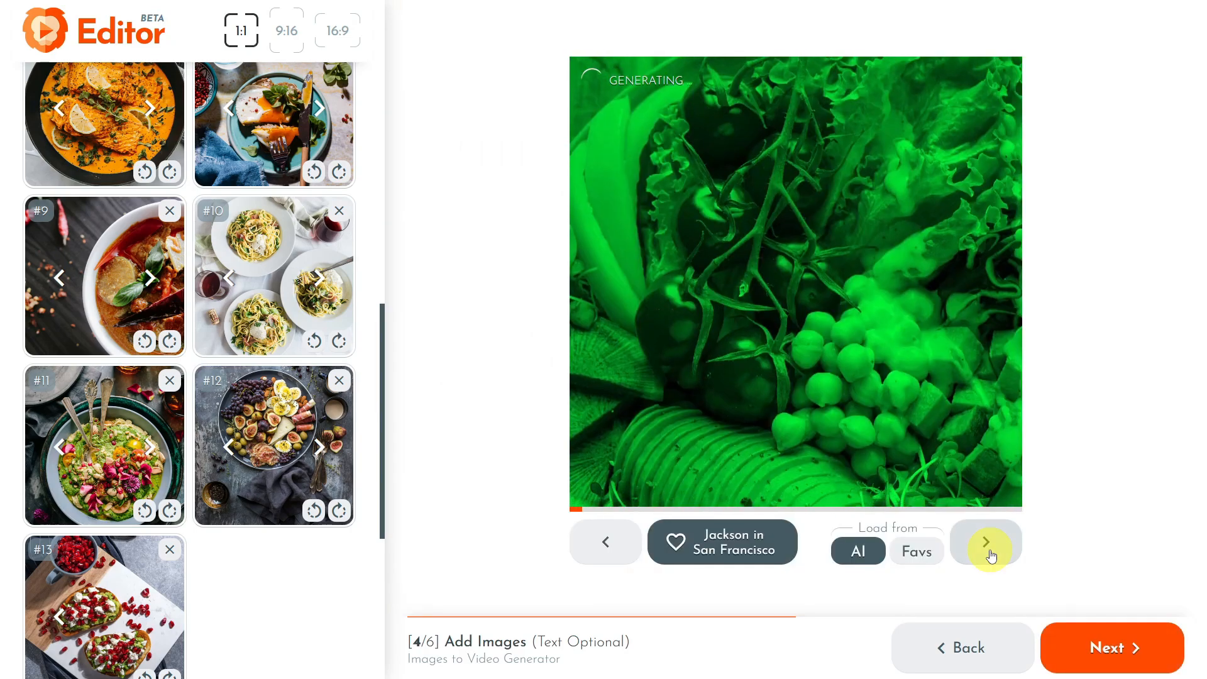
click(991, 554)
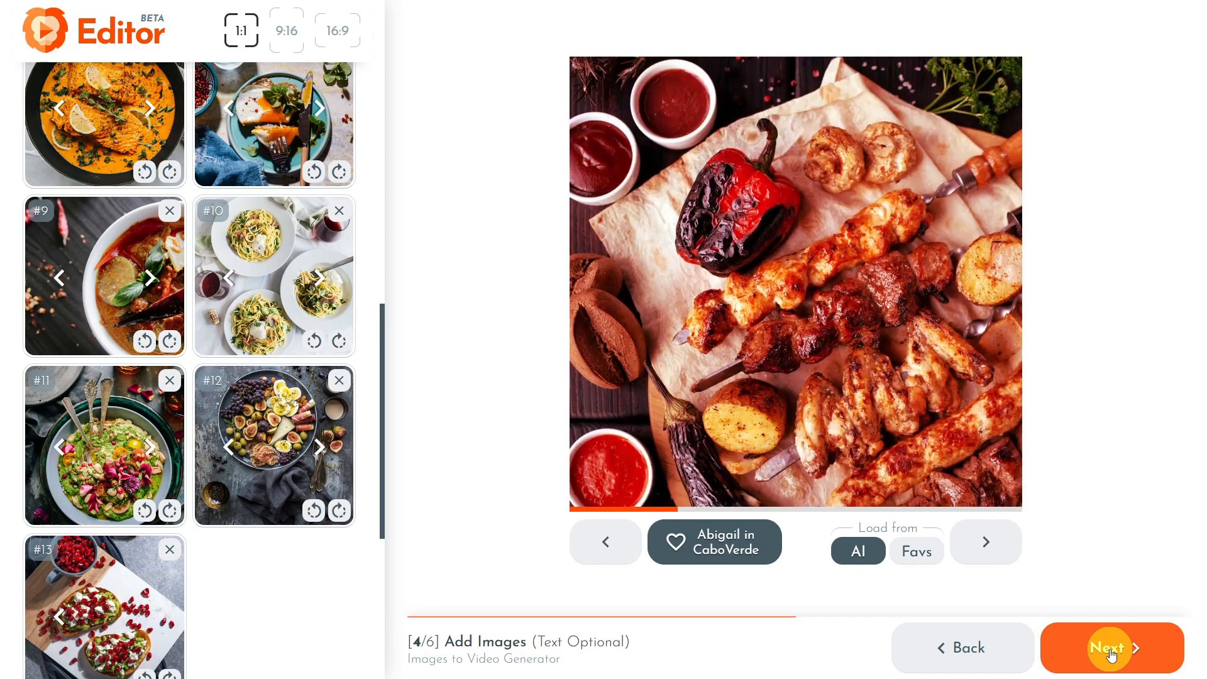
click(1111, 652)
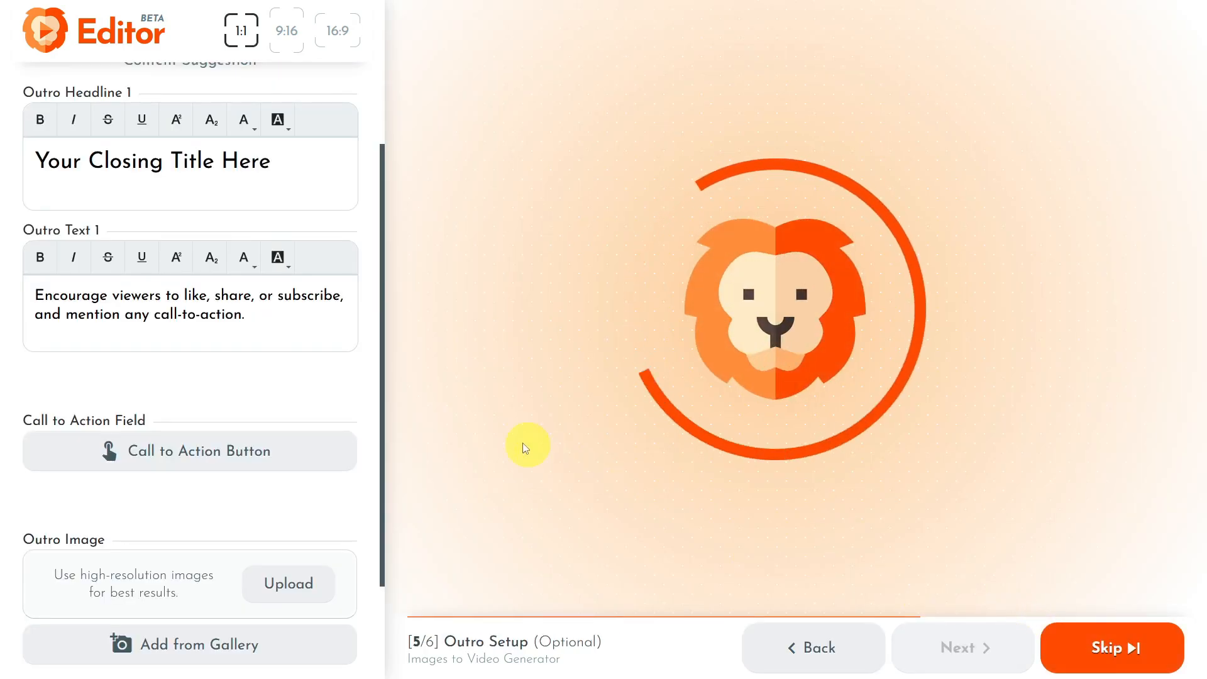
Step: Skip the optional outro setup and continue to the video settings
scroll(301, 393, up, 3)
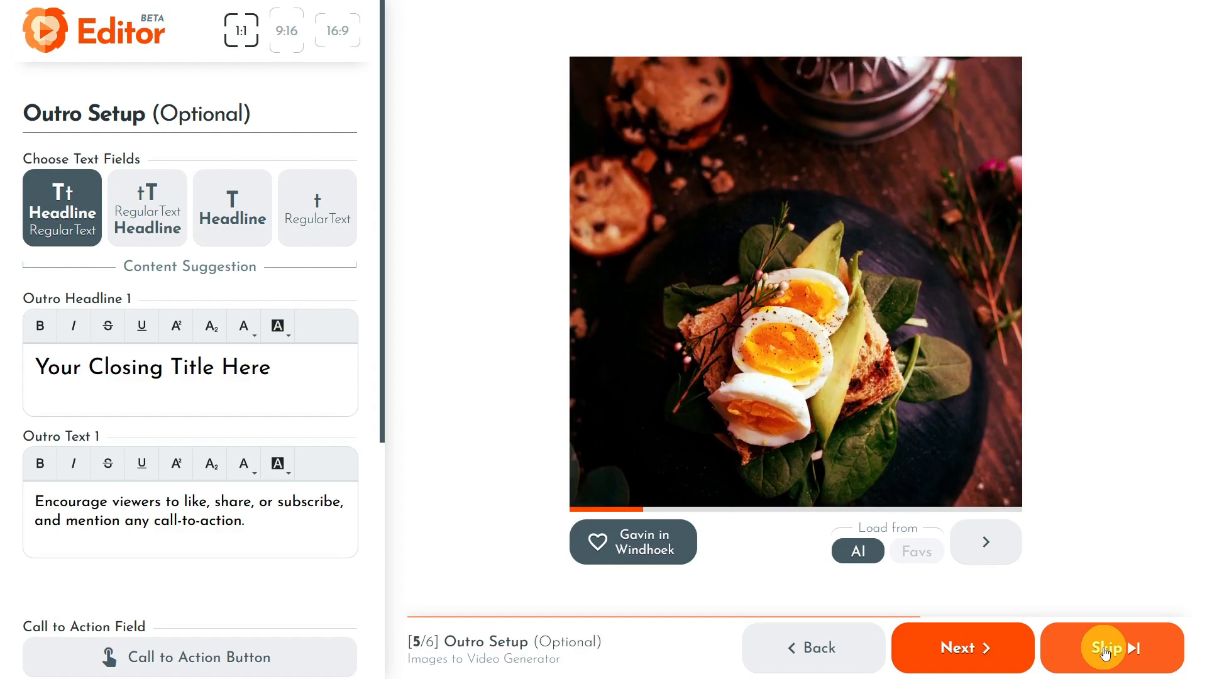
click(1105, 652)
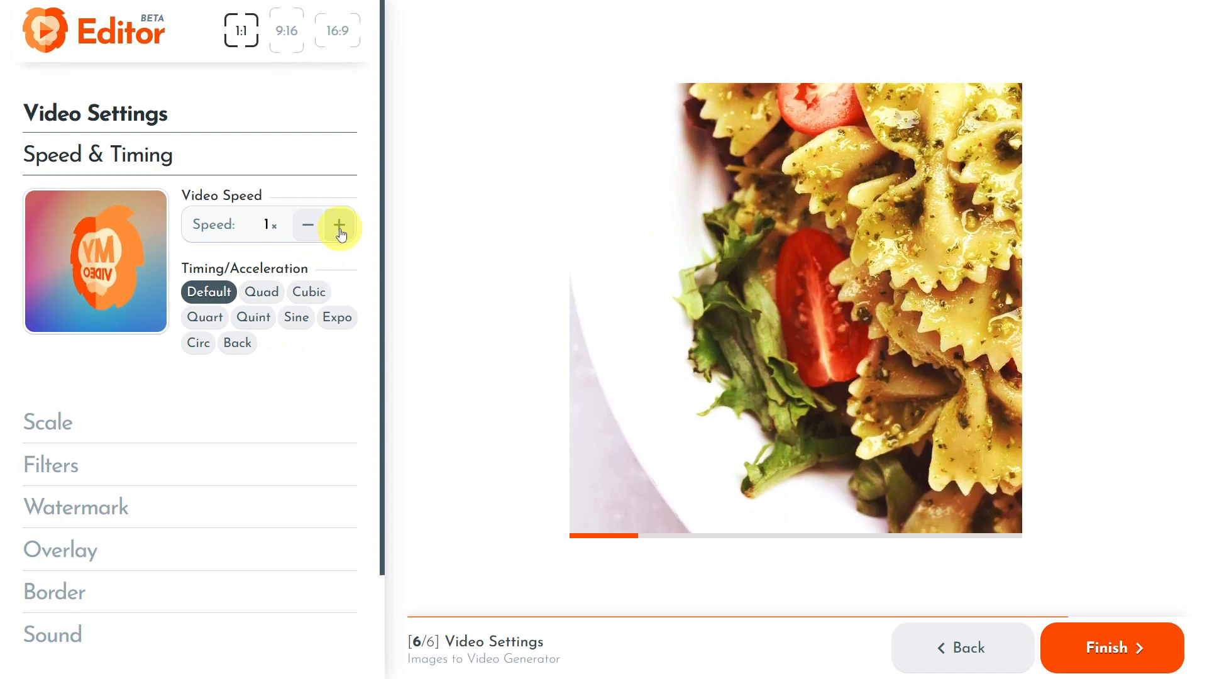
Step: Try raising the video speed to 2.5×, and return it to 1×
click(341, 234)
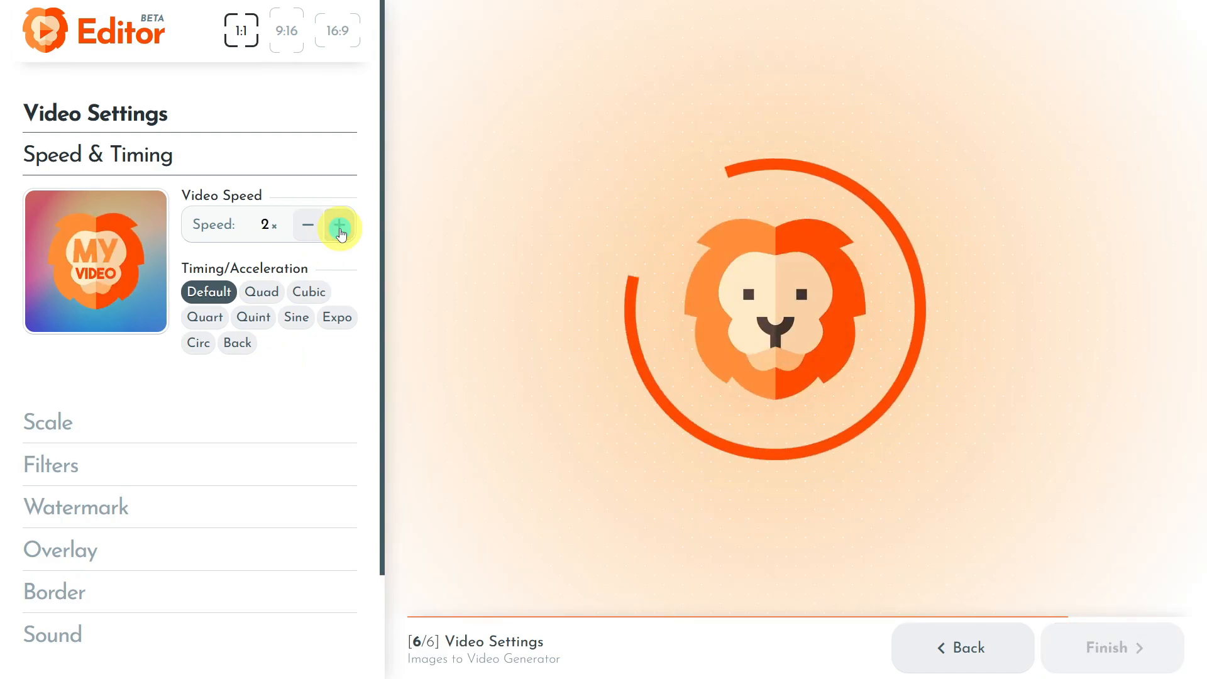
click(341, 234)
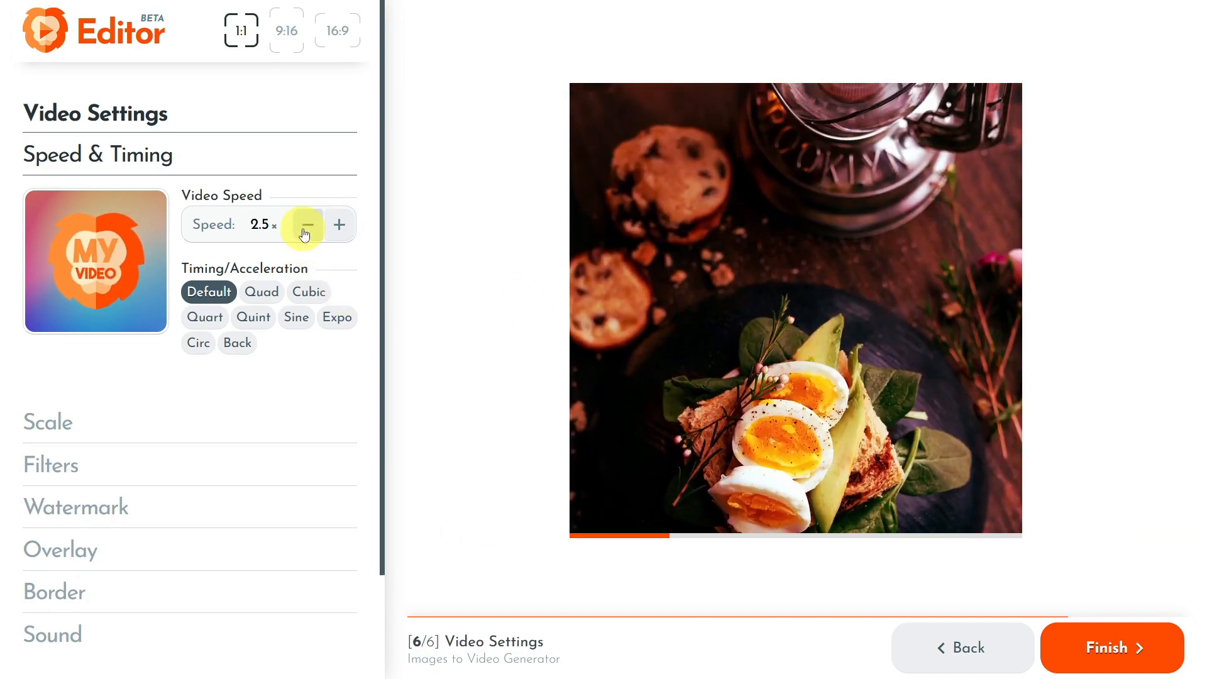
click(305, 232)
click(304, 232)
click(304, 231)
click(304, 231)
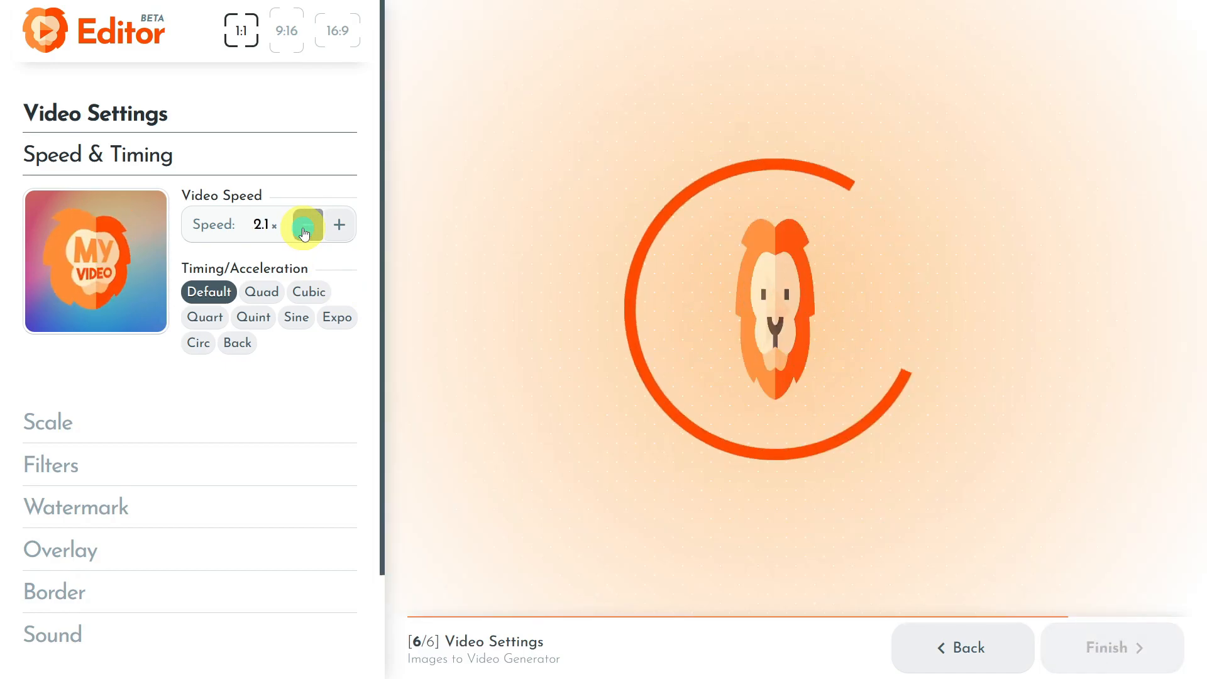
click(305, 232)
click(305, 231)
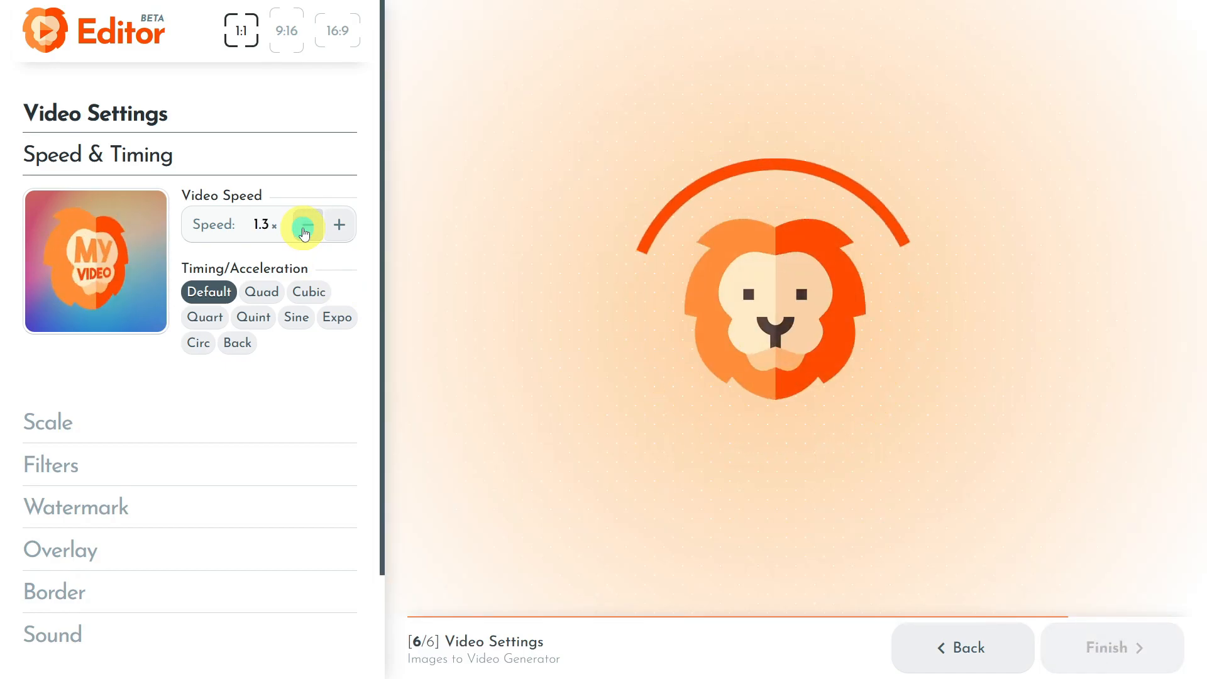
click(304, 231)
click(305, 232)
click(304, 232)
Step: Try the Quad timing, switch the acceleration to Back, and preview the slideshow at three points of the timeline
click(261, 292)
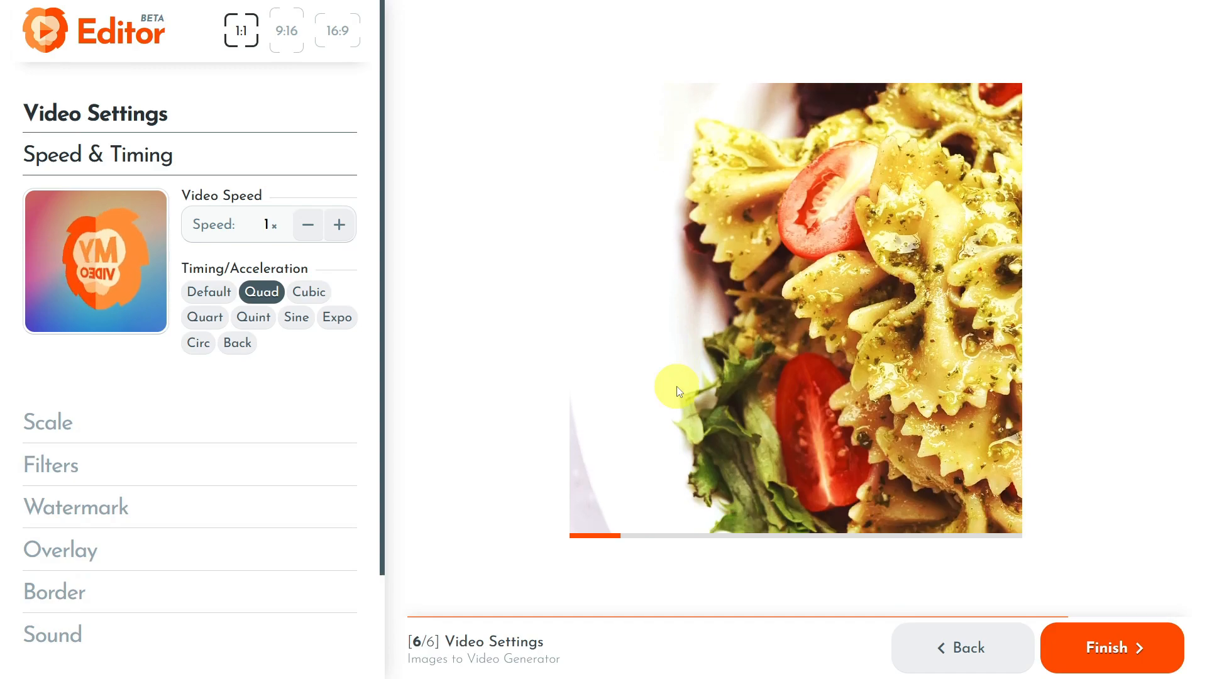
click(237, 343)
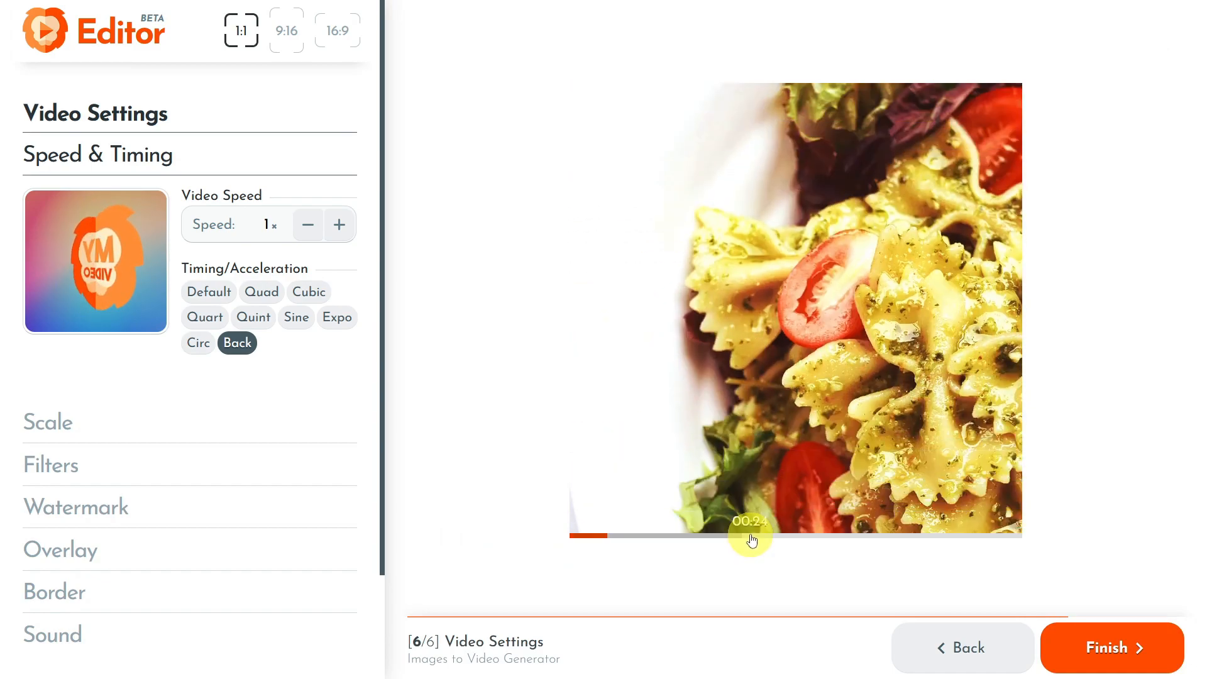
click(751, 536)
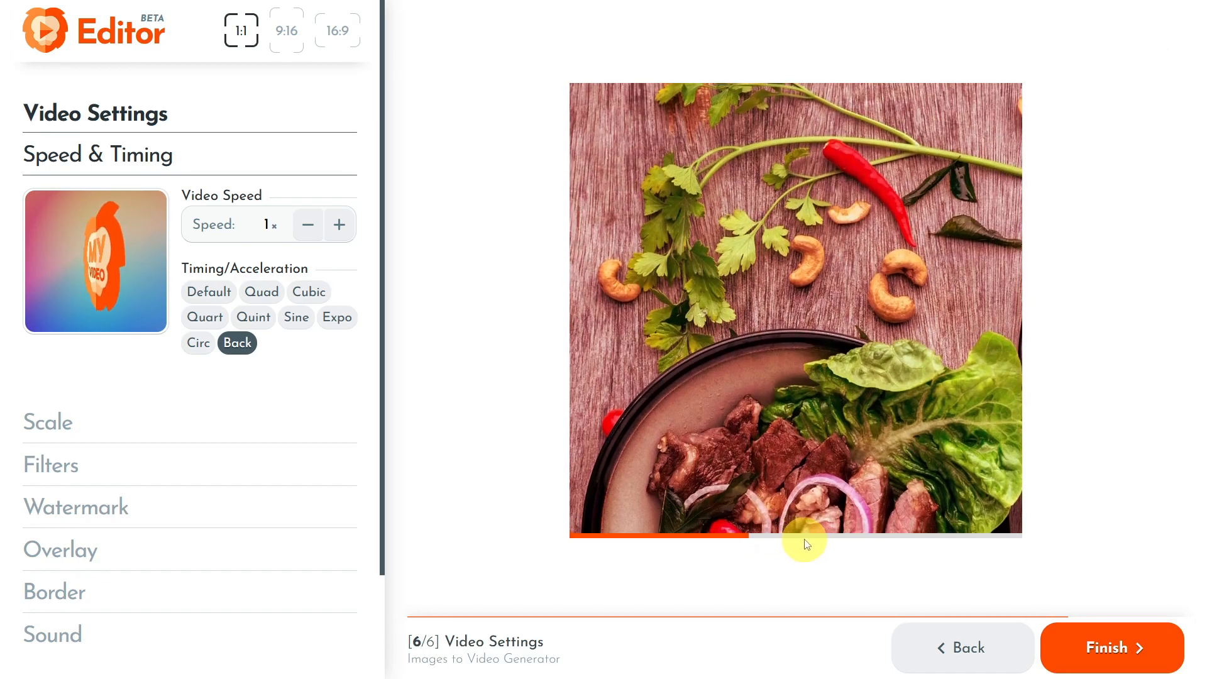
click(809, 537)
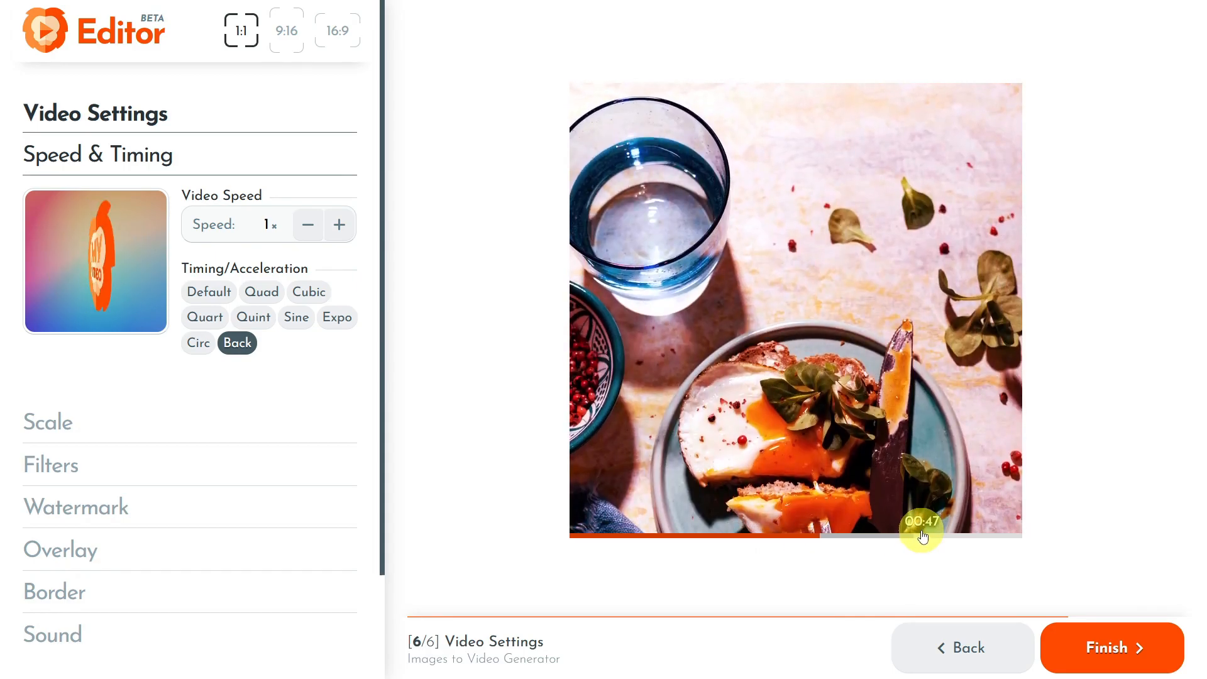
click(923, 537)
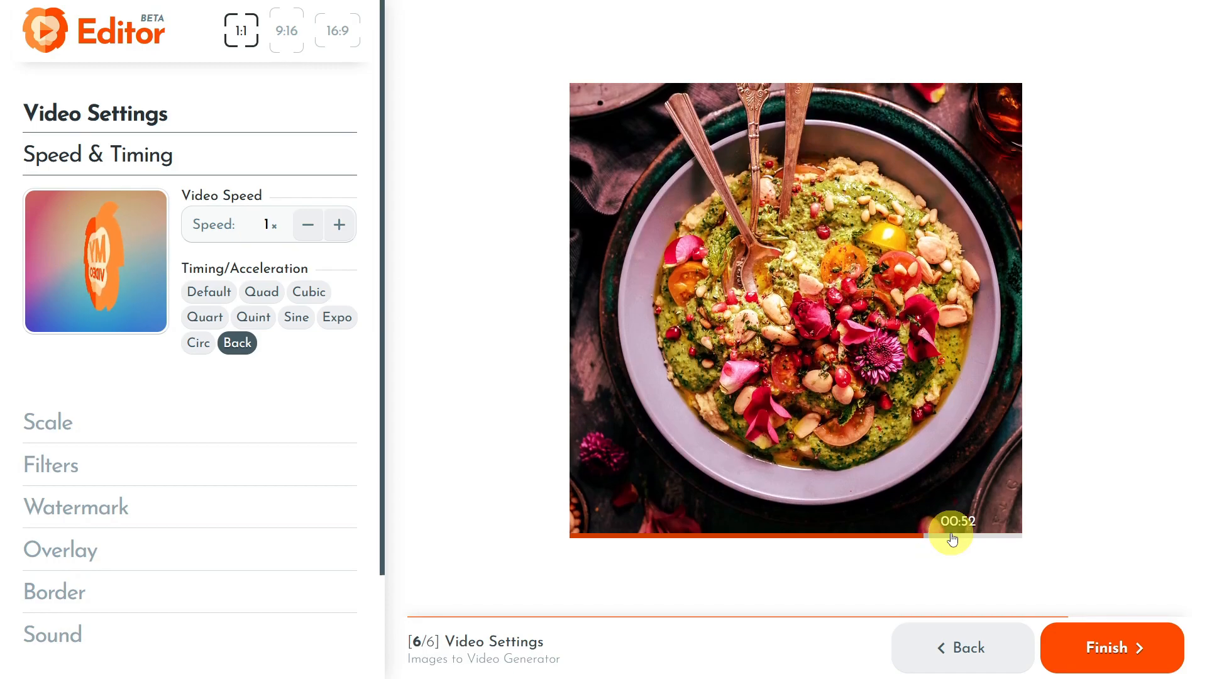
Step: Try reducing the vertical scaling to 60% and 30%, and restore it to 100%
click(145, 427)
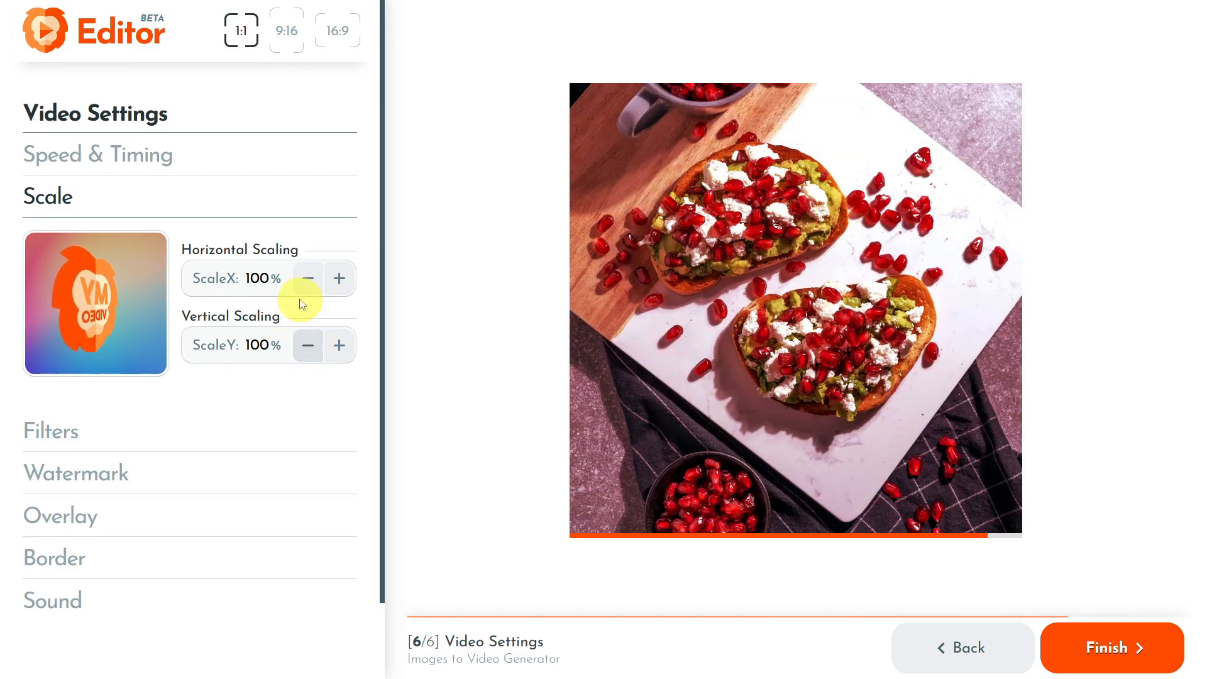
click(308, 345)
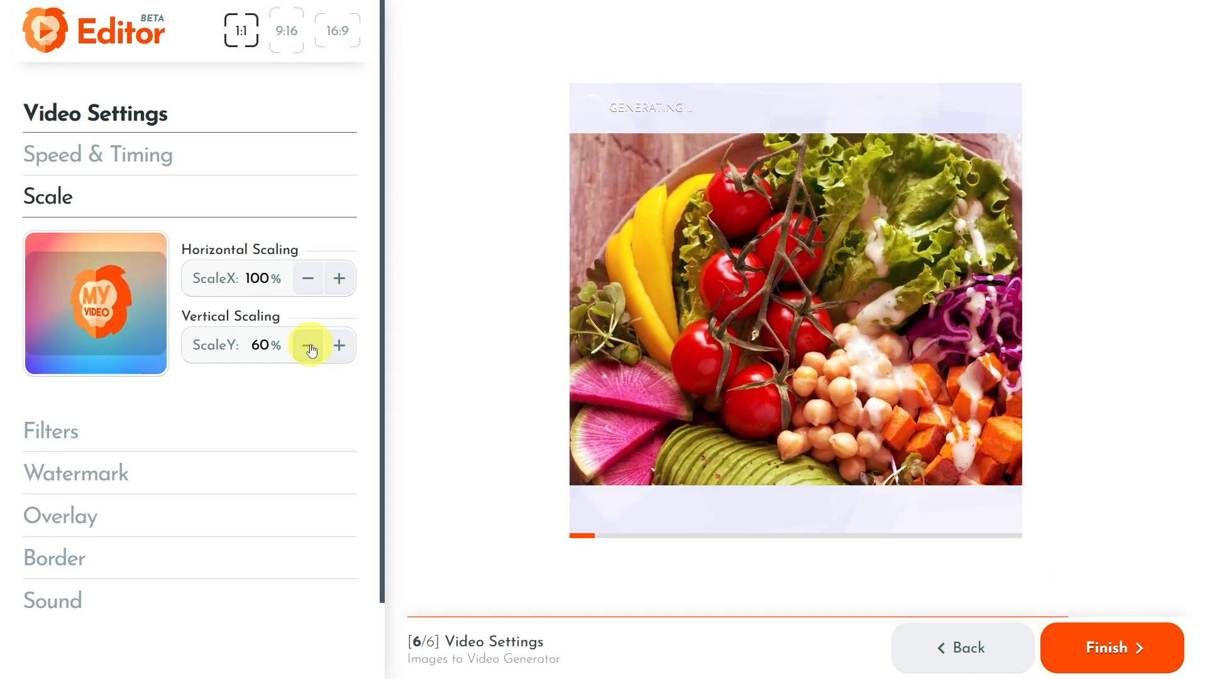
click(308, 345)
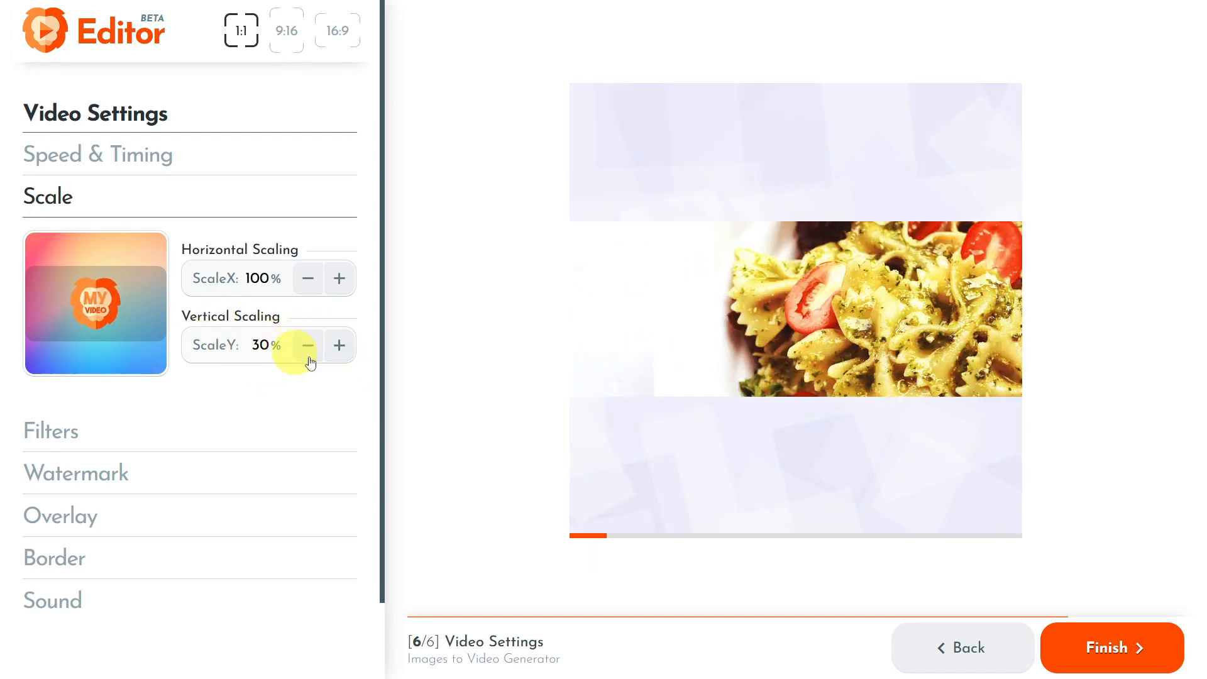
click(338, 349)
click(338, 350)
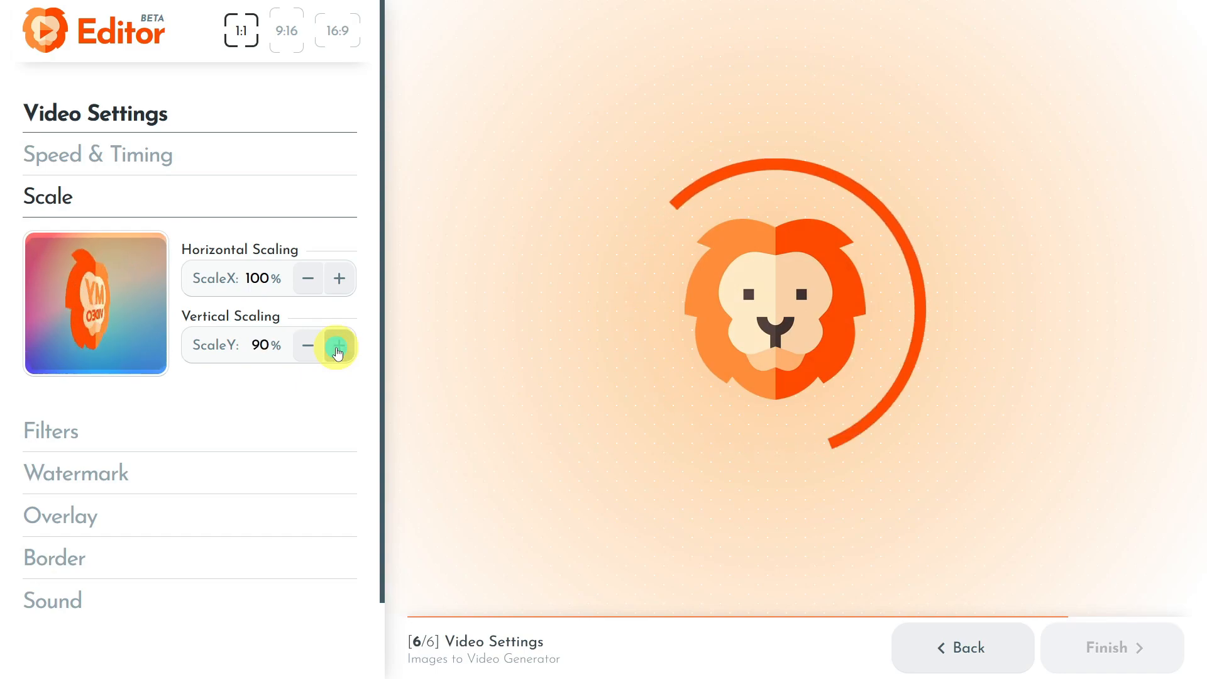
click(337, 350)
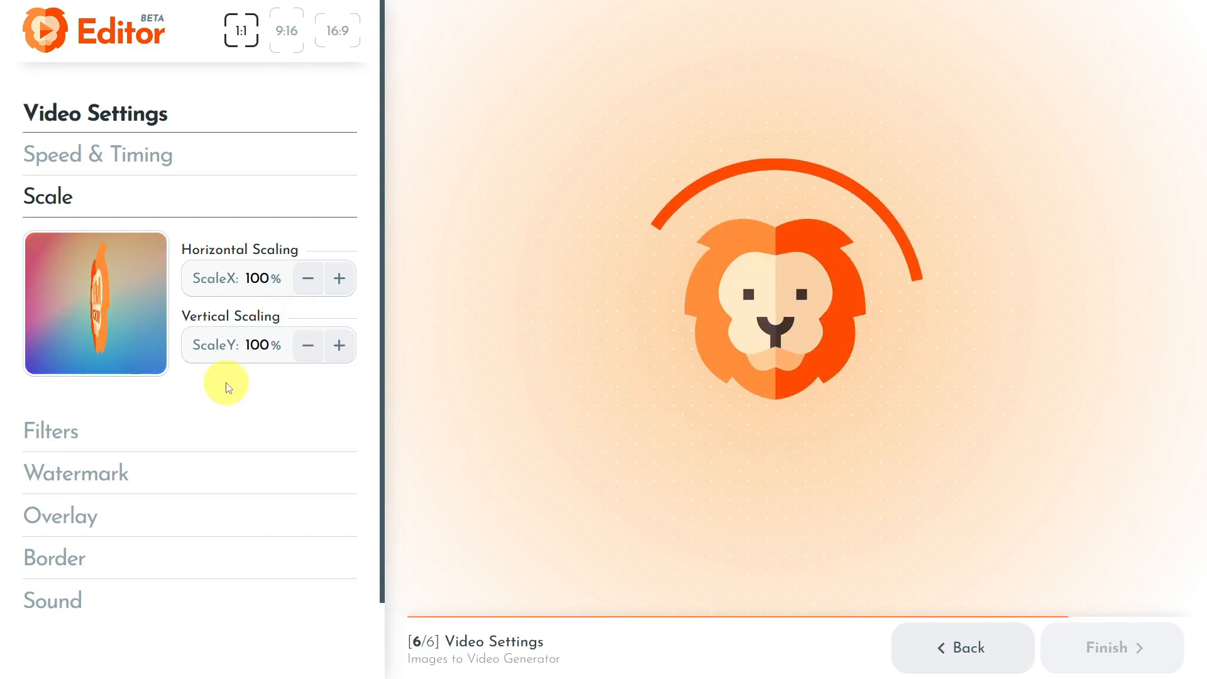
Step: Try the contrast filter at 120% and 300%, and settle it at 130%
click(130, 440)
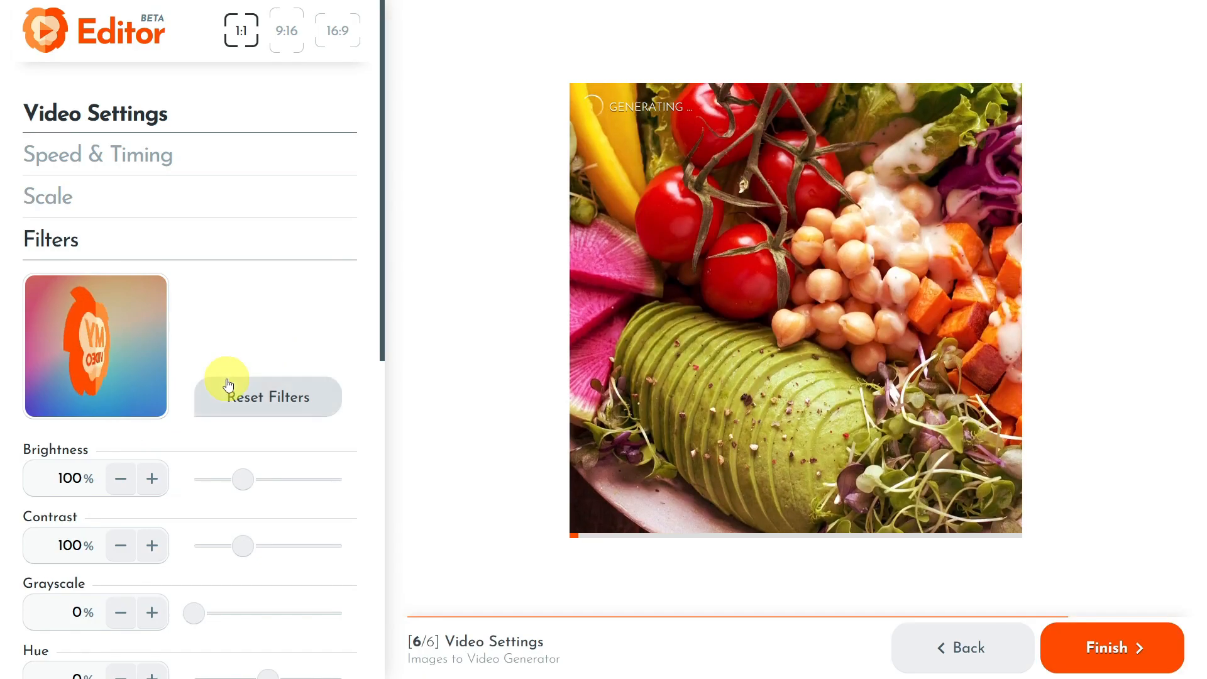
scroll(228, 380, down, 2)
scroll(283, 345, down, 2)
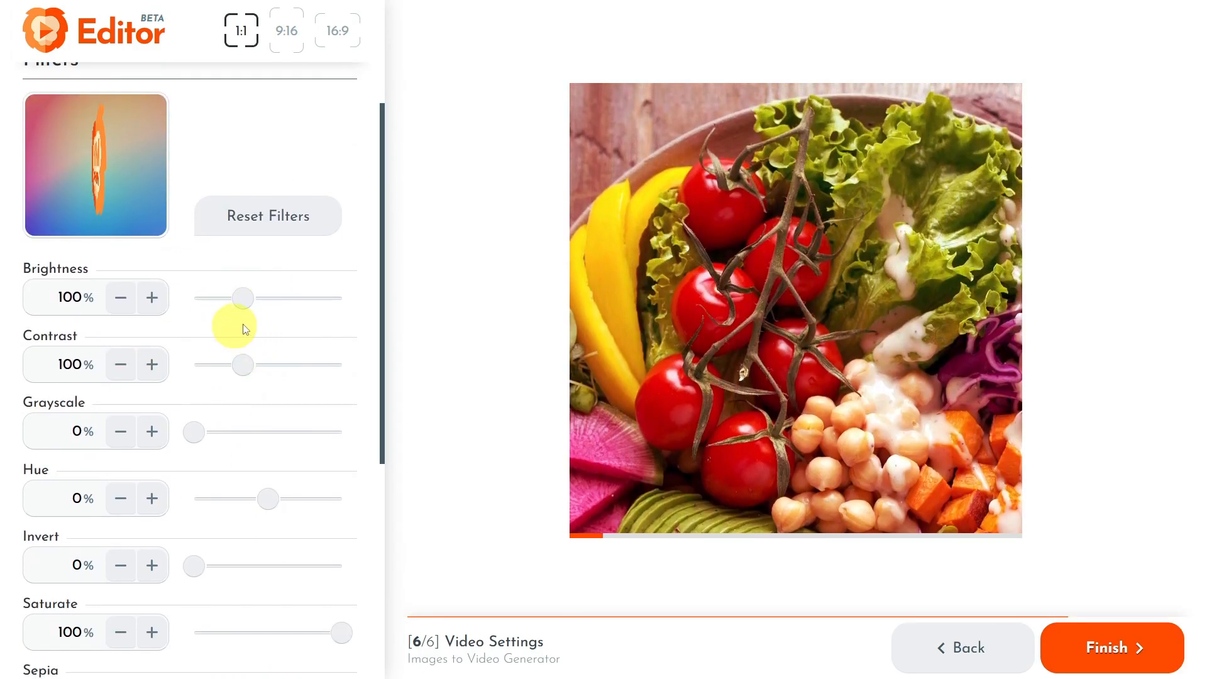
click(153, 363)
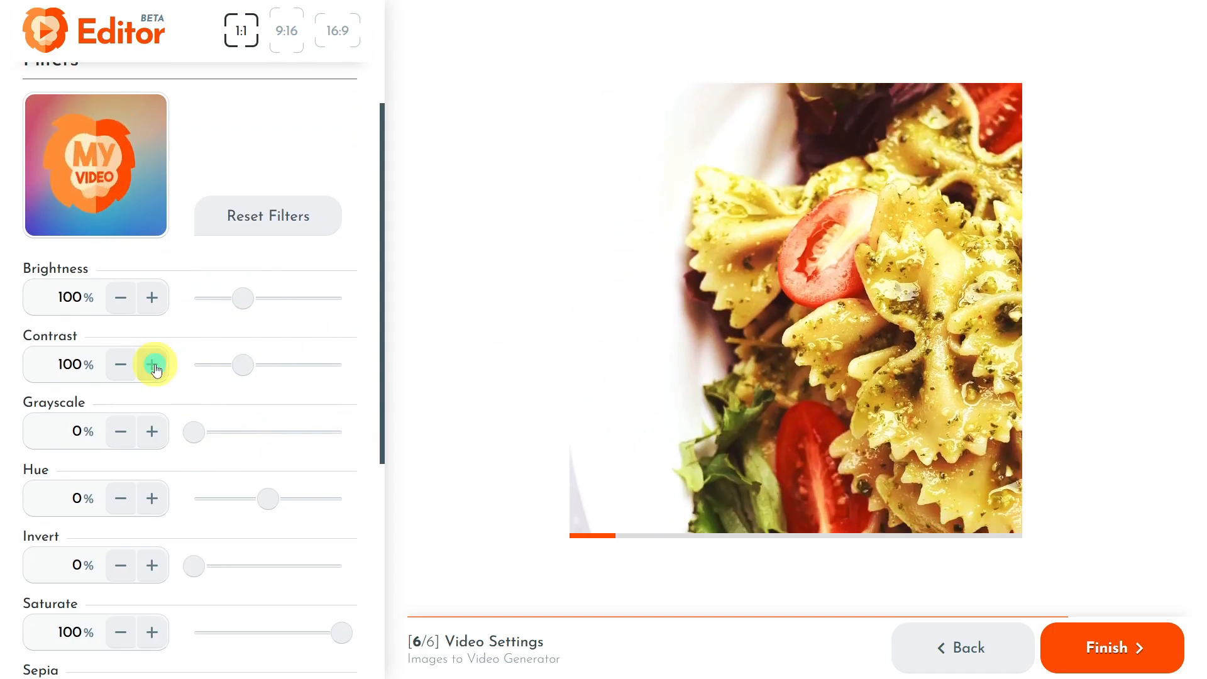
click(153, 365)
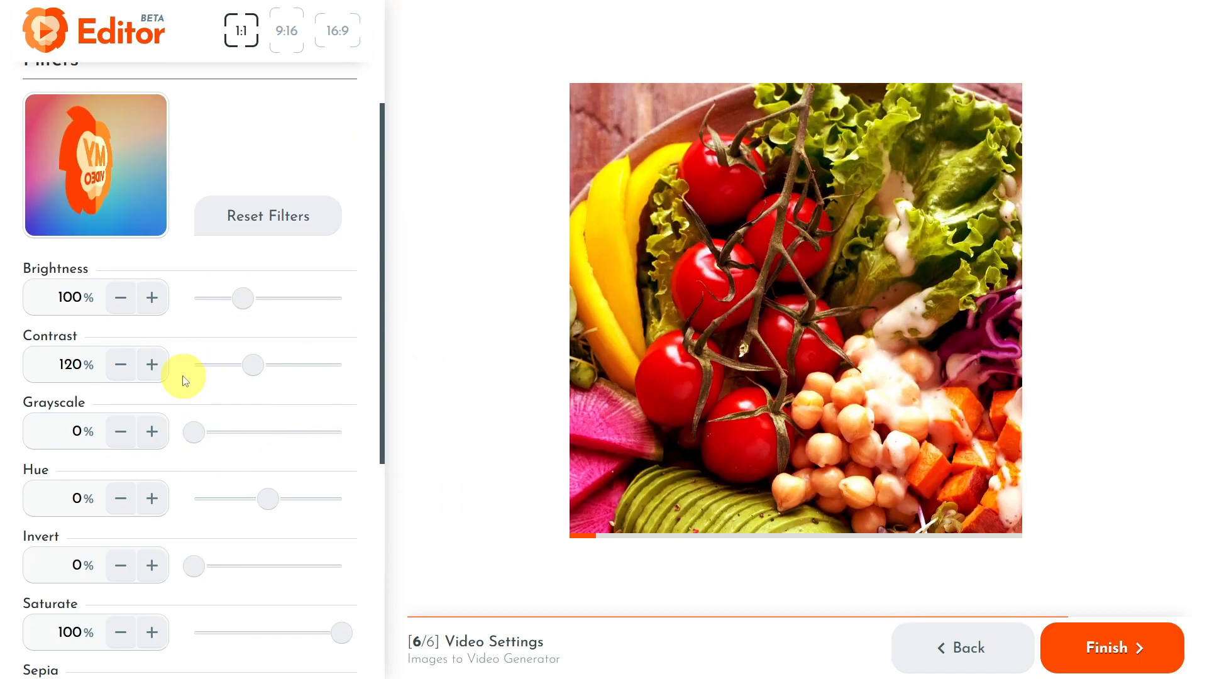
drag(252, 364, 348, 380)
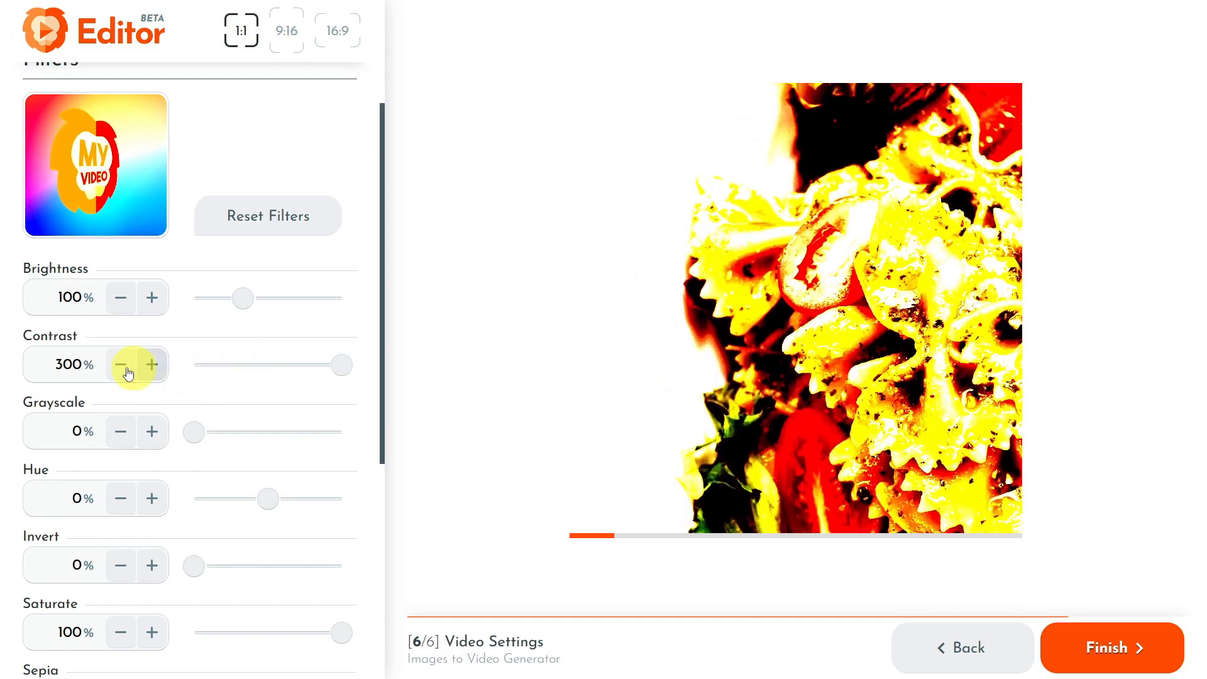
click(122, 366)
click(123, 369)
click(124, 369)
click(124, 370)
click(124, 371)
click(125, 371)
click(125, 371)
click(125, 371)
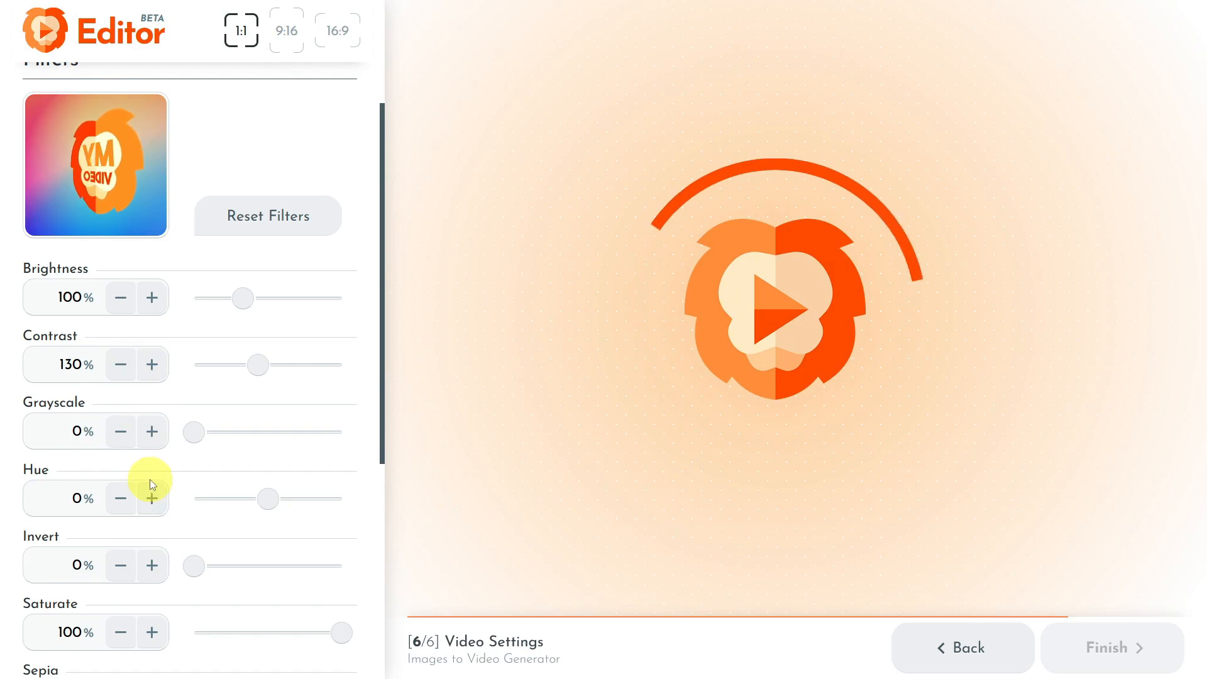
Step: Open the watermark settings and enable the watermark on the video
scroll(153, 463, down, 2)
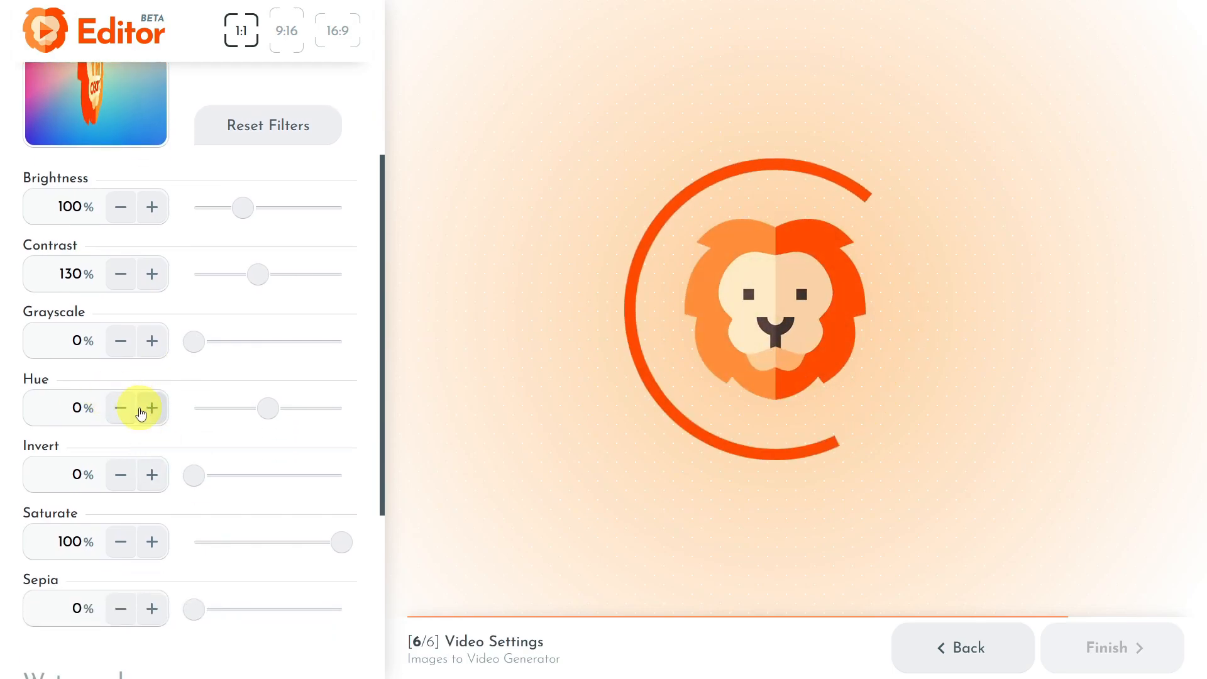
scroll(205, 472, down, 4)
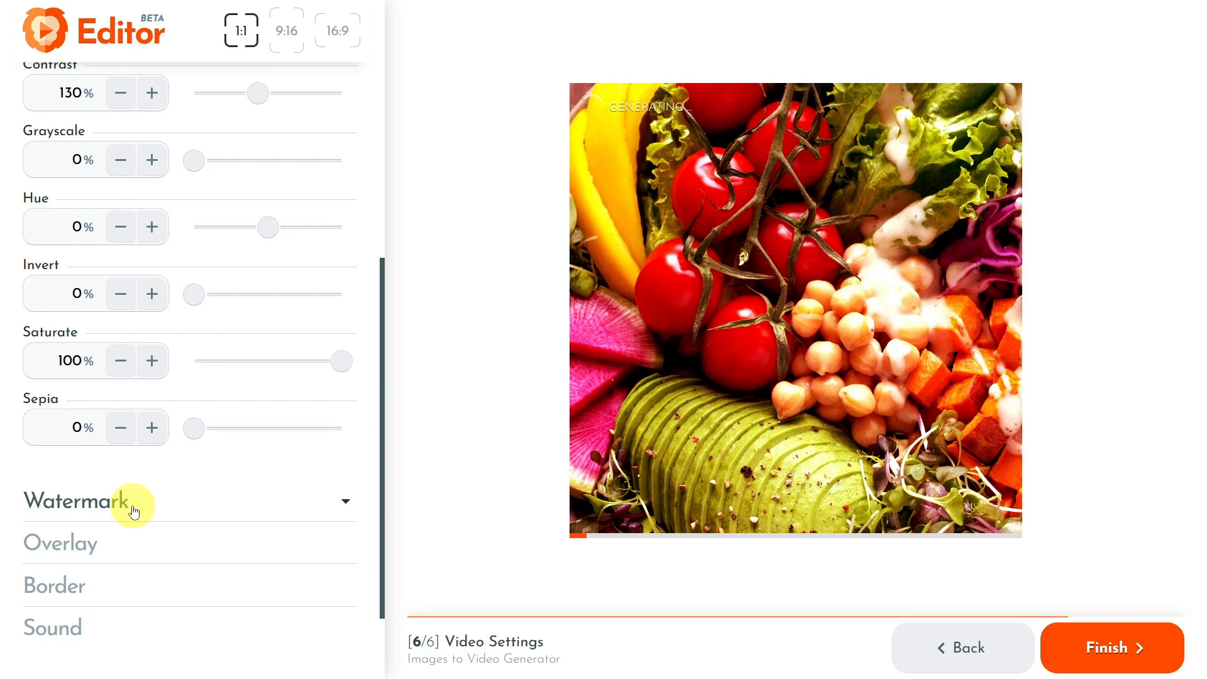
click(134, 512)
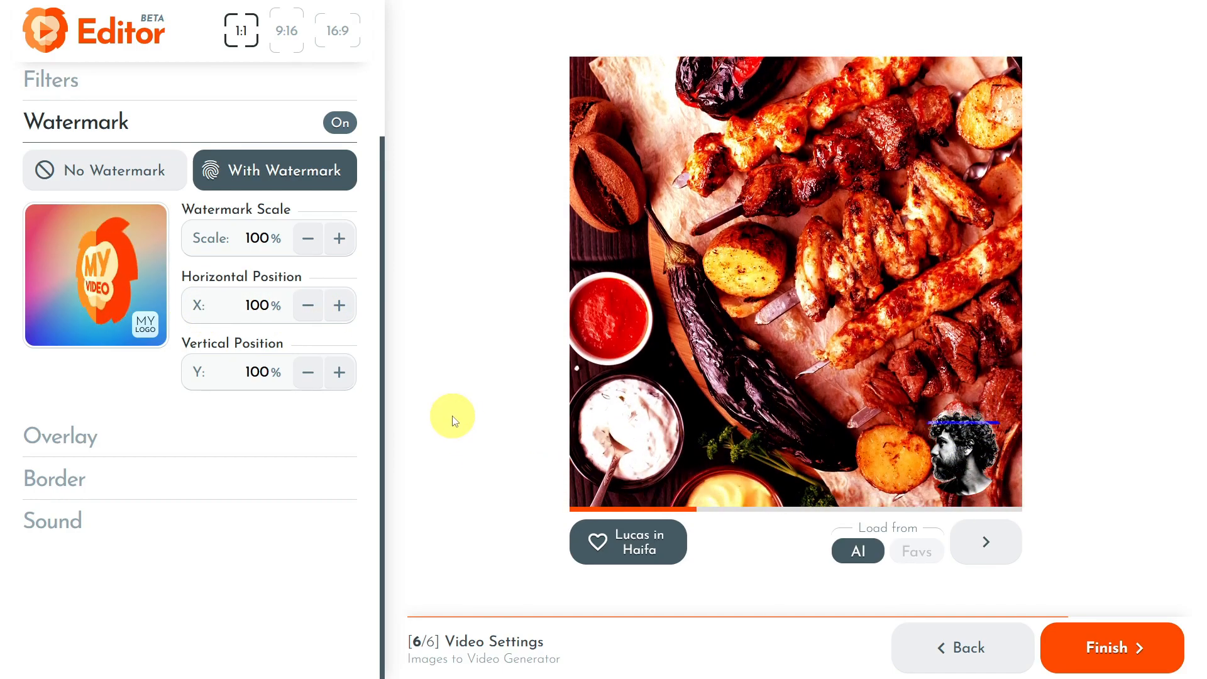
Step: Try the watermark at a horizontal position of 0%, and return it to 100%
click(307, 305)
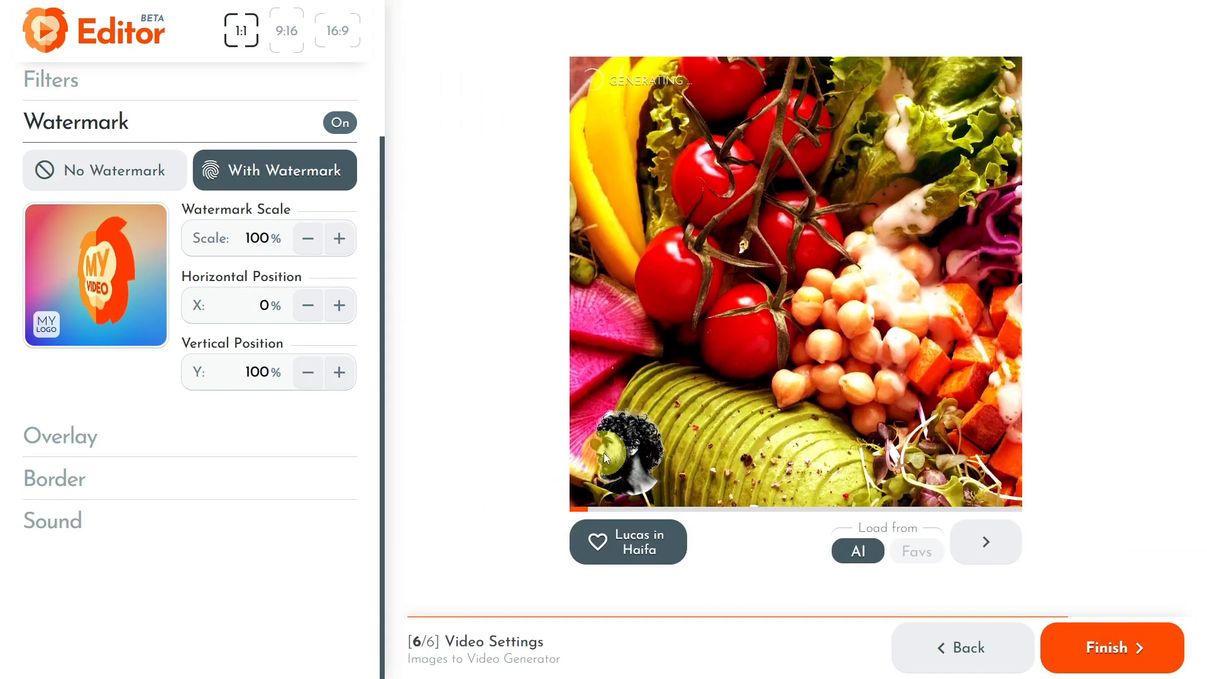
click(264, 305)
text(100)
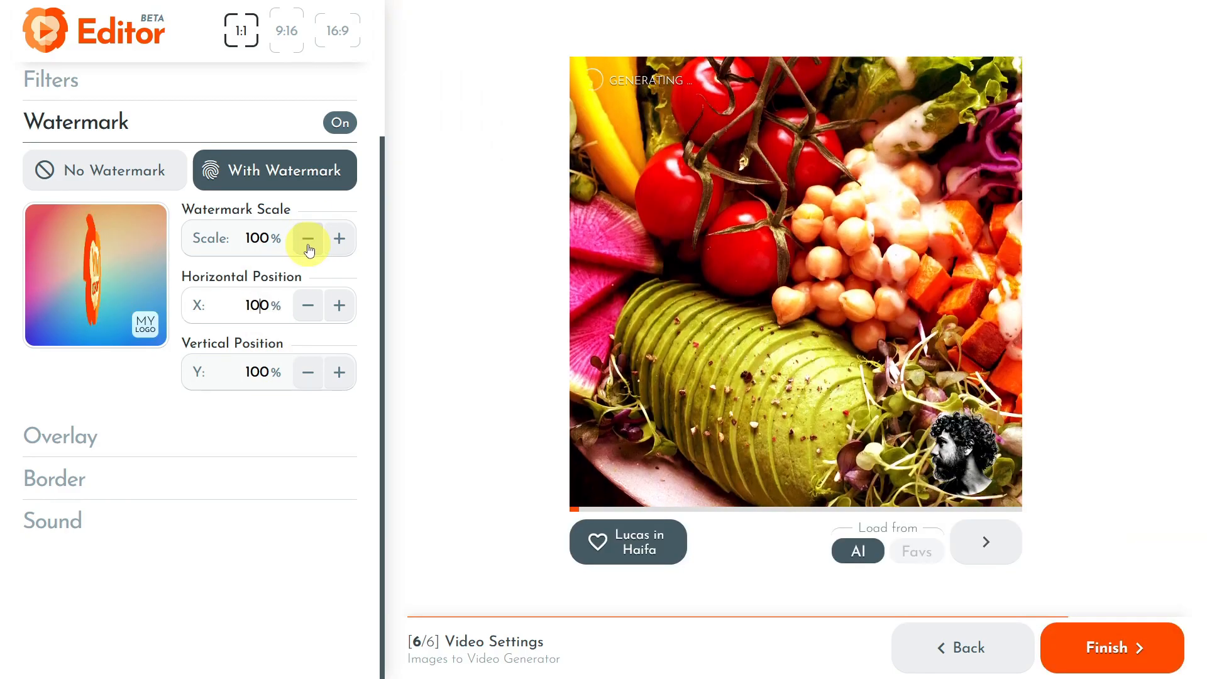
Step: Try the watermark scale at 50%, and set it to 80%
click(309, 239)
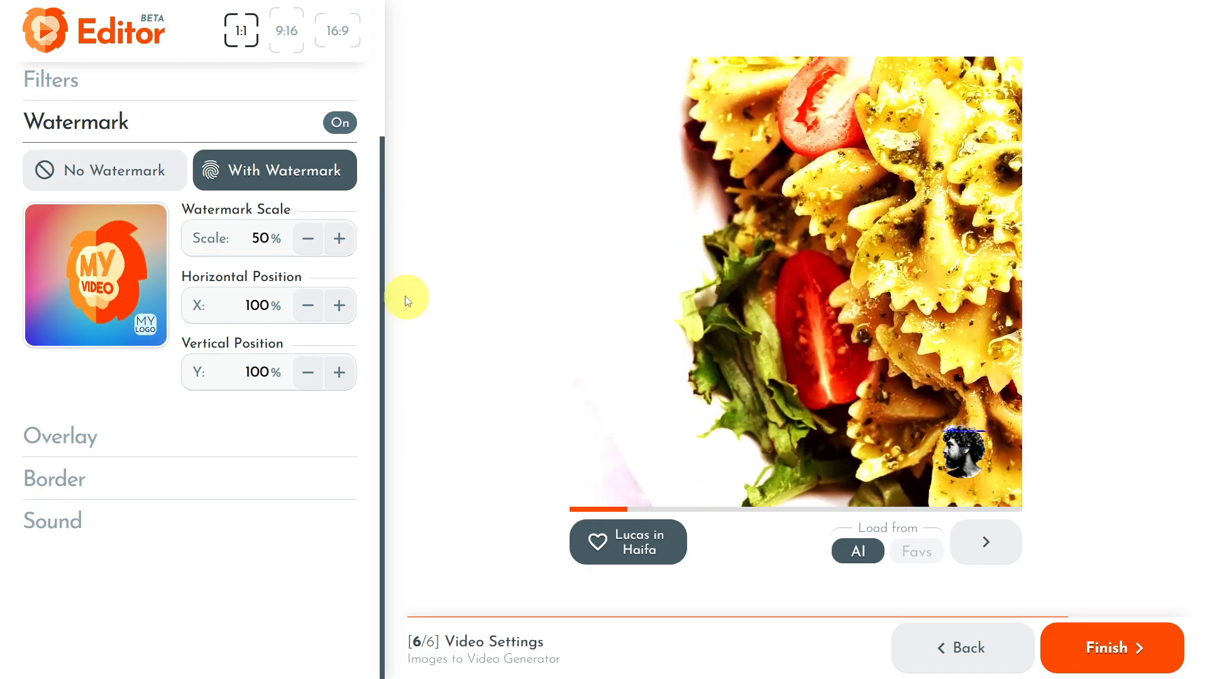
click(340, 239)
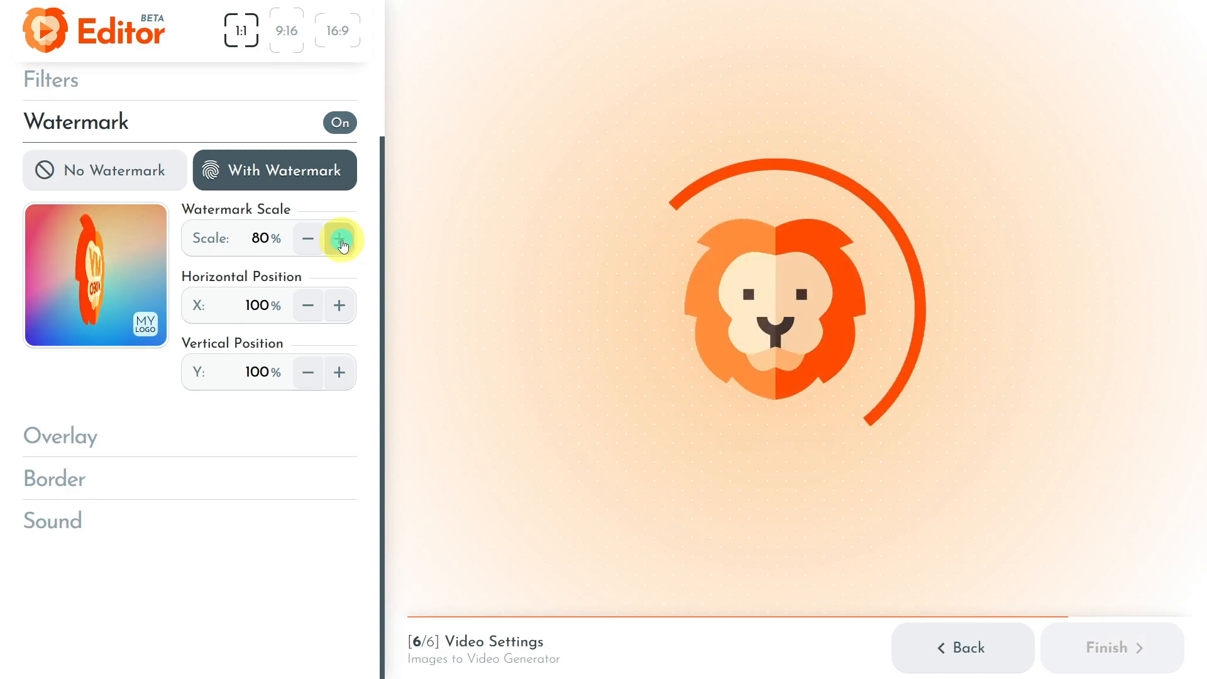
click(339, 238)
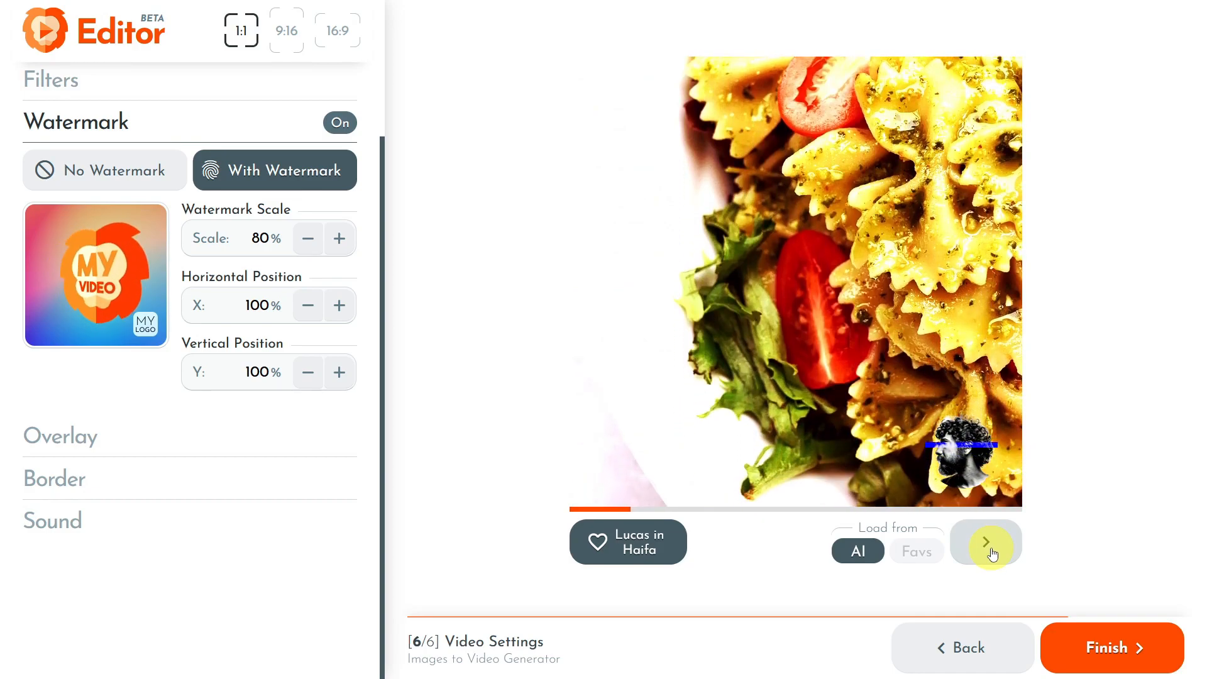
Step: Browse the AI watermark designs to Jose in Rialto Bridge and preview it further along the timeline
click(986, 542)
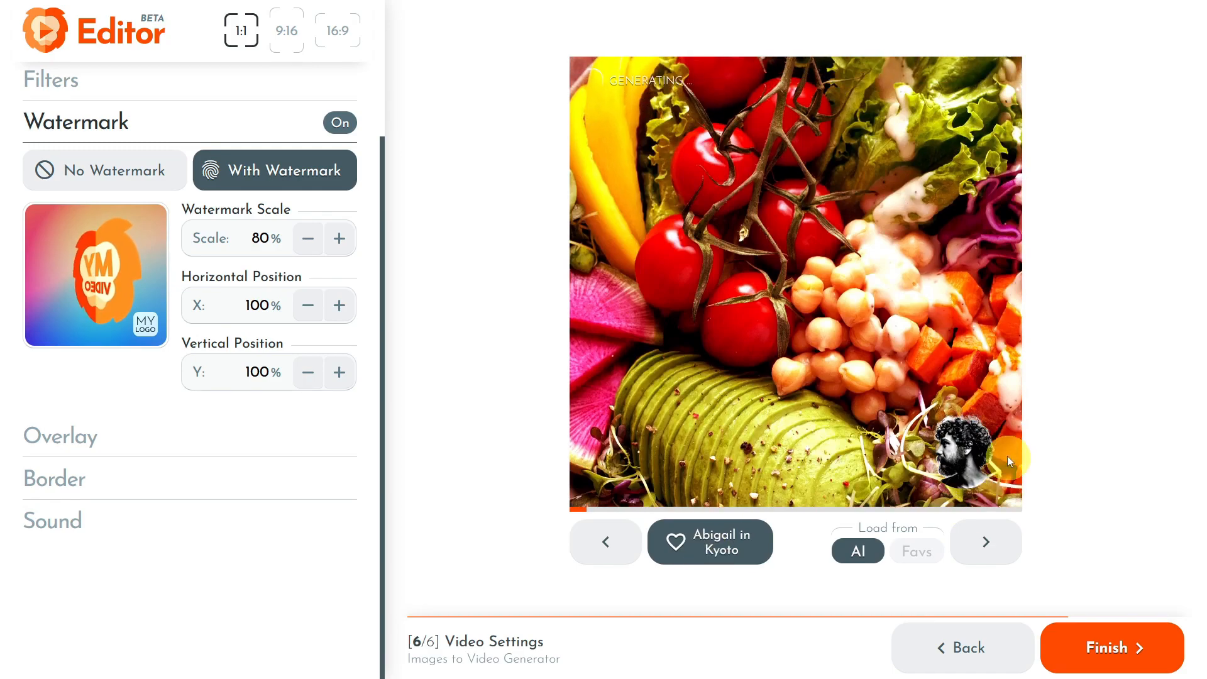
click(987, 545)
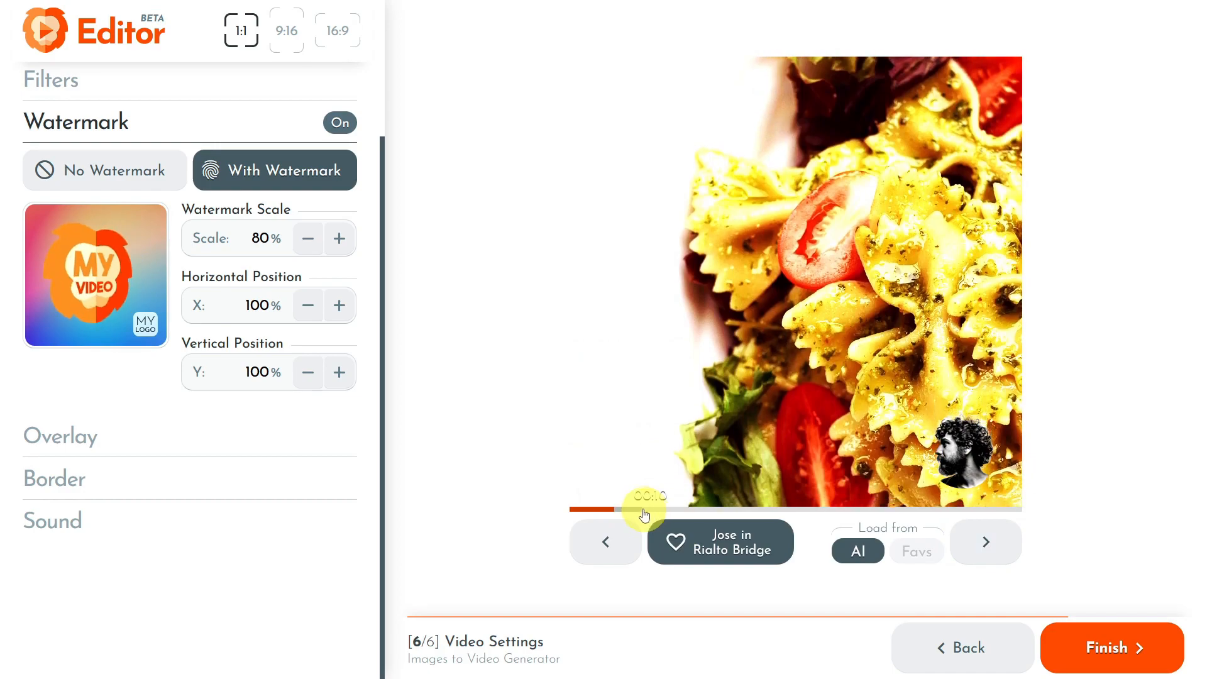
drag(668, 516, 695, 515)
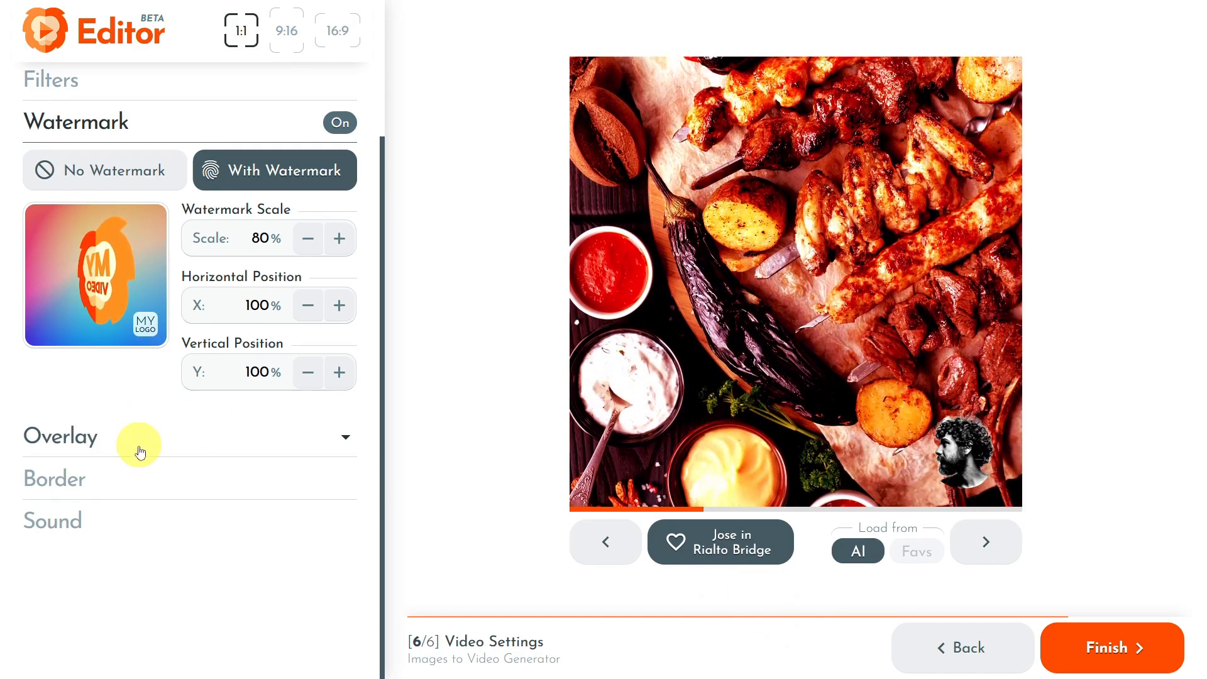
Step: Enable the overlay on the video and lower its opacity to 25%
click(144, 447)
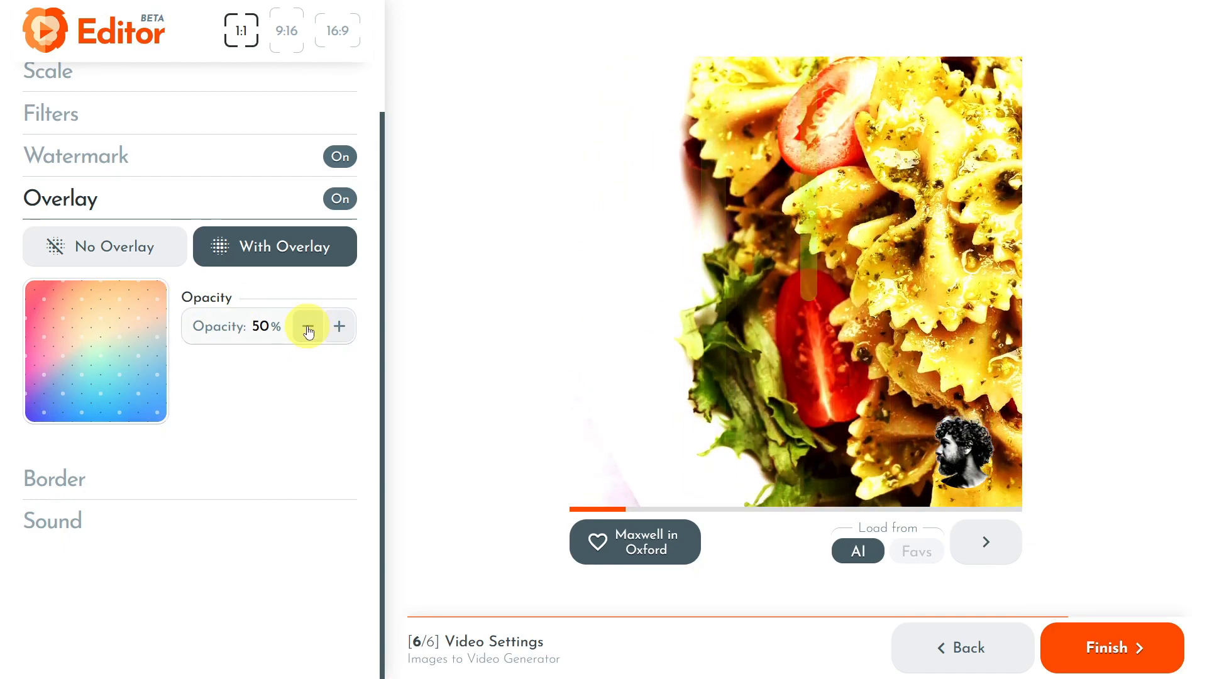
click(309, 327)
click(308, 327)
click(308, 327)
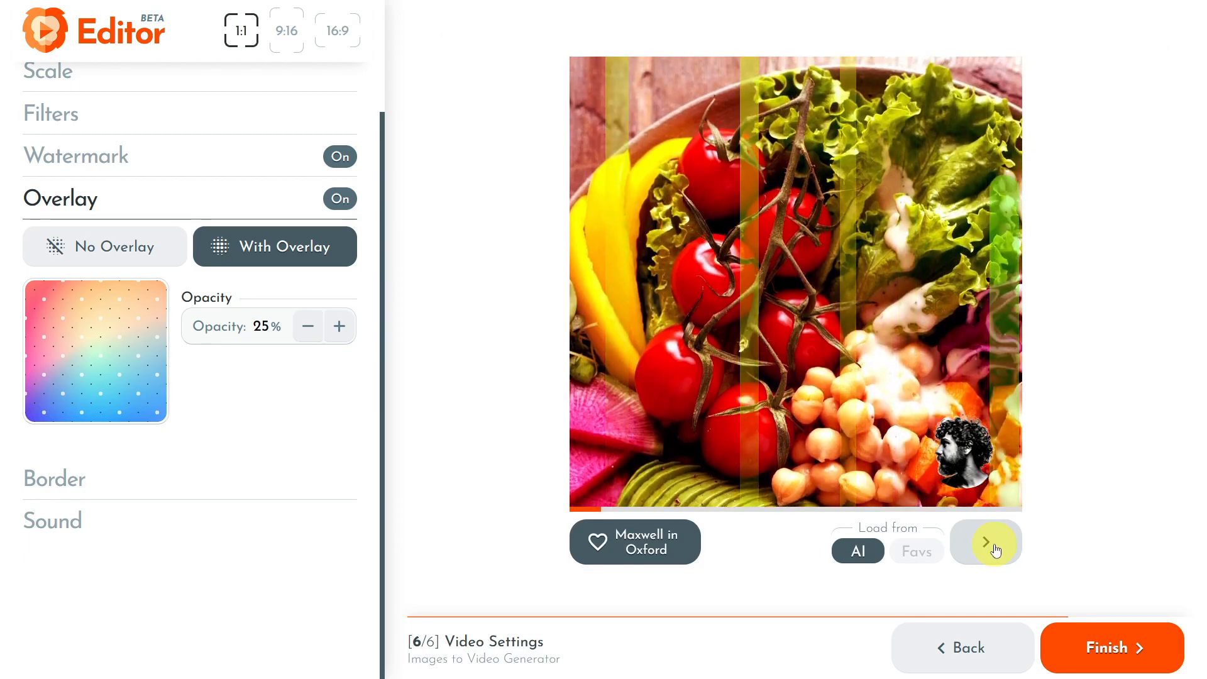
Step: Browse the AI overlay designs to Alex in Cluj Napoca, and set the overlay opacity to 50%
click(995, 547)
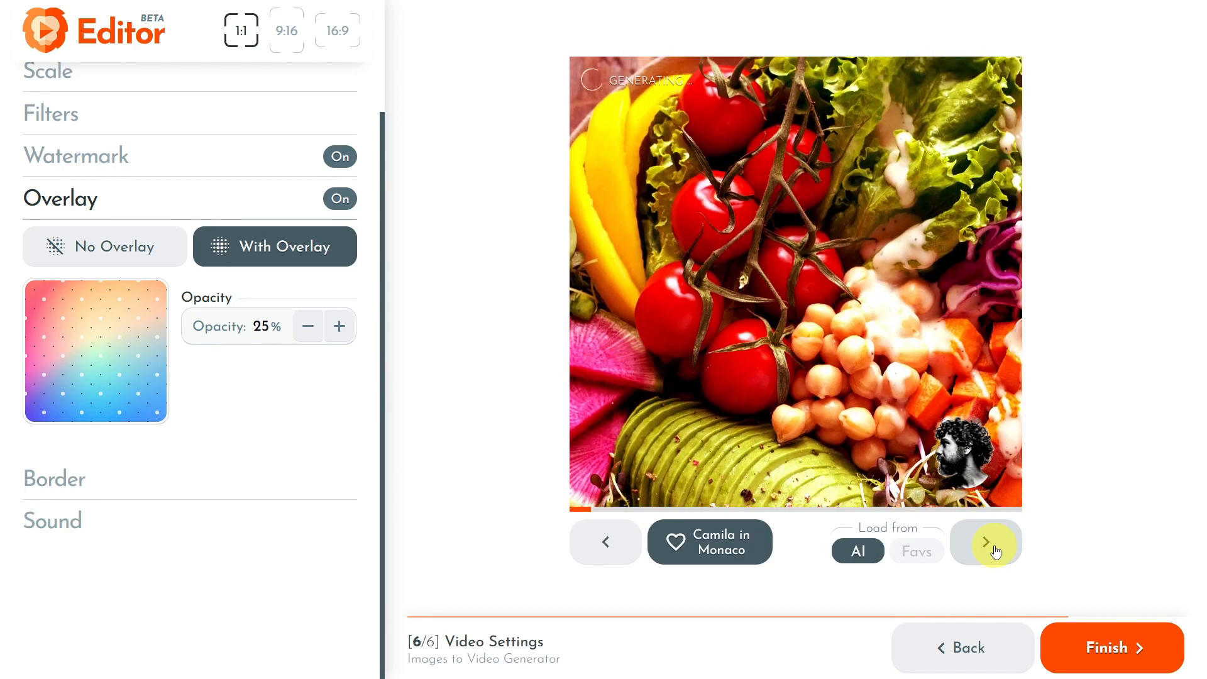
click(996, 547)
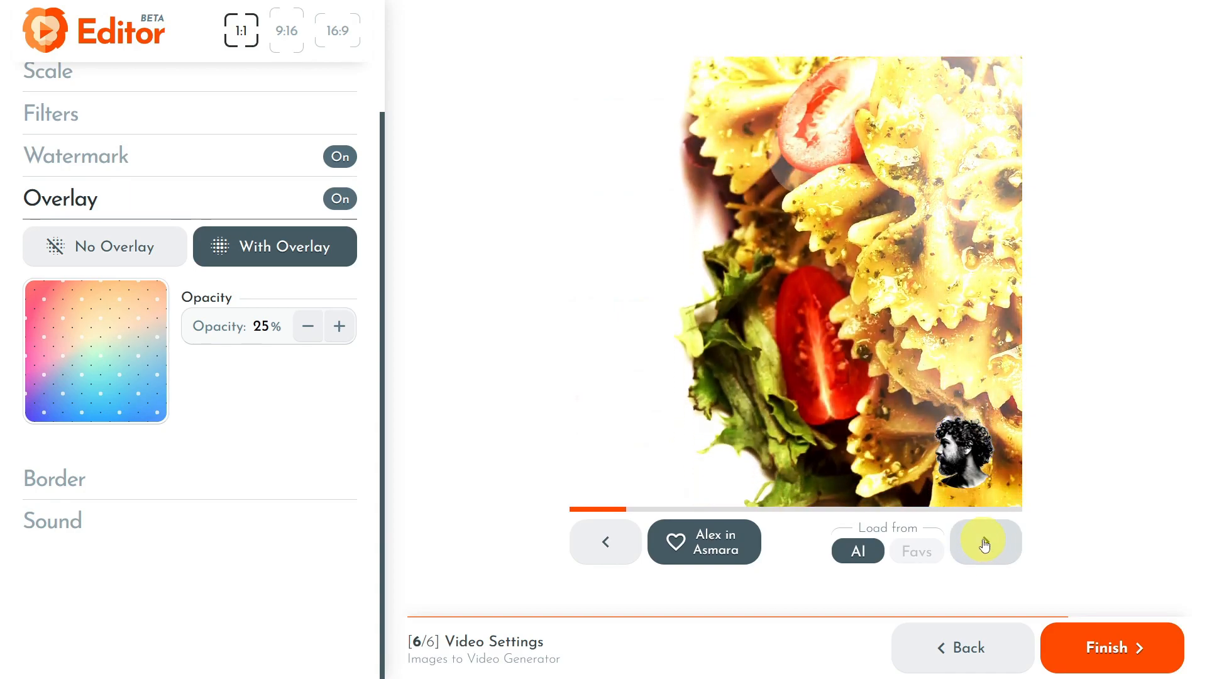
click(980, 541)
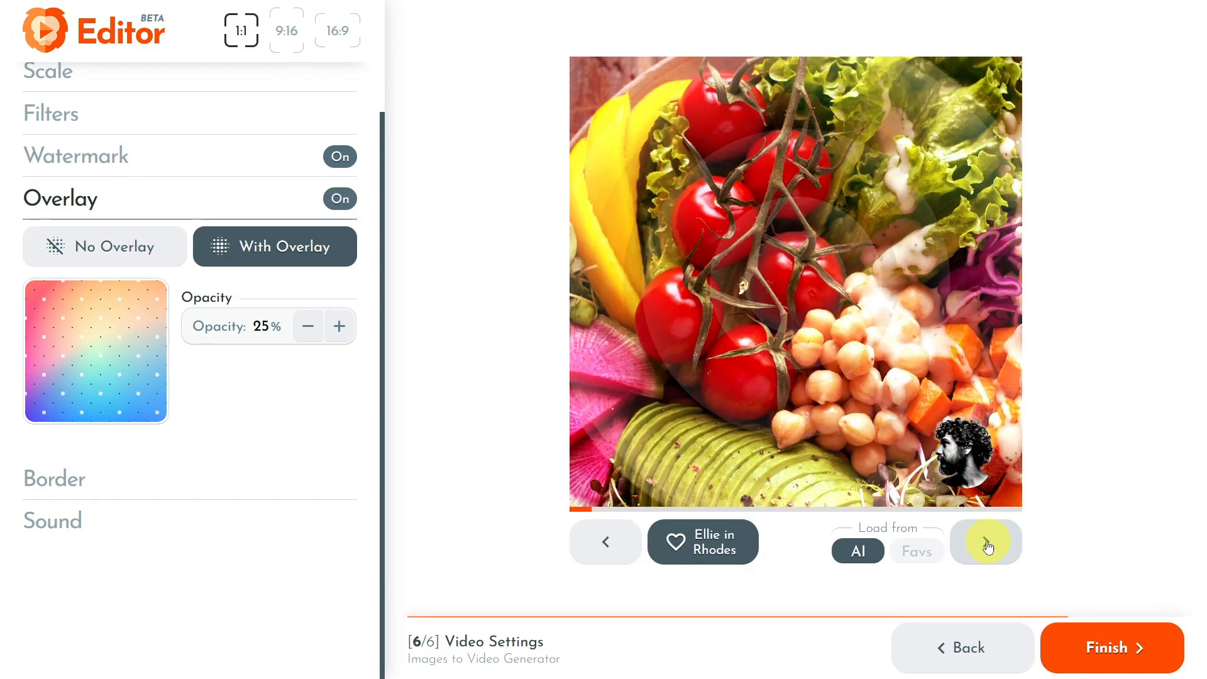
click(985, 539)
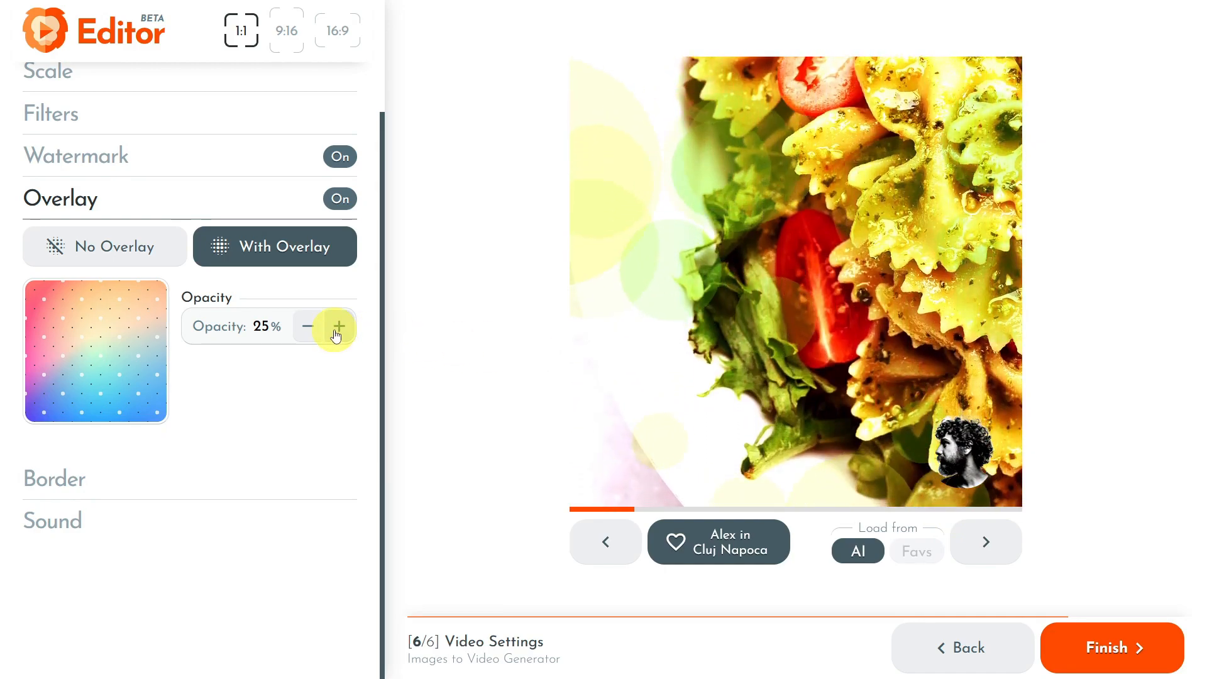
click(339, 333)
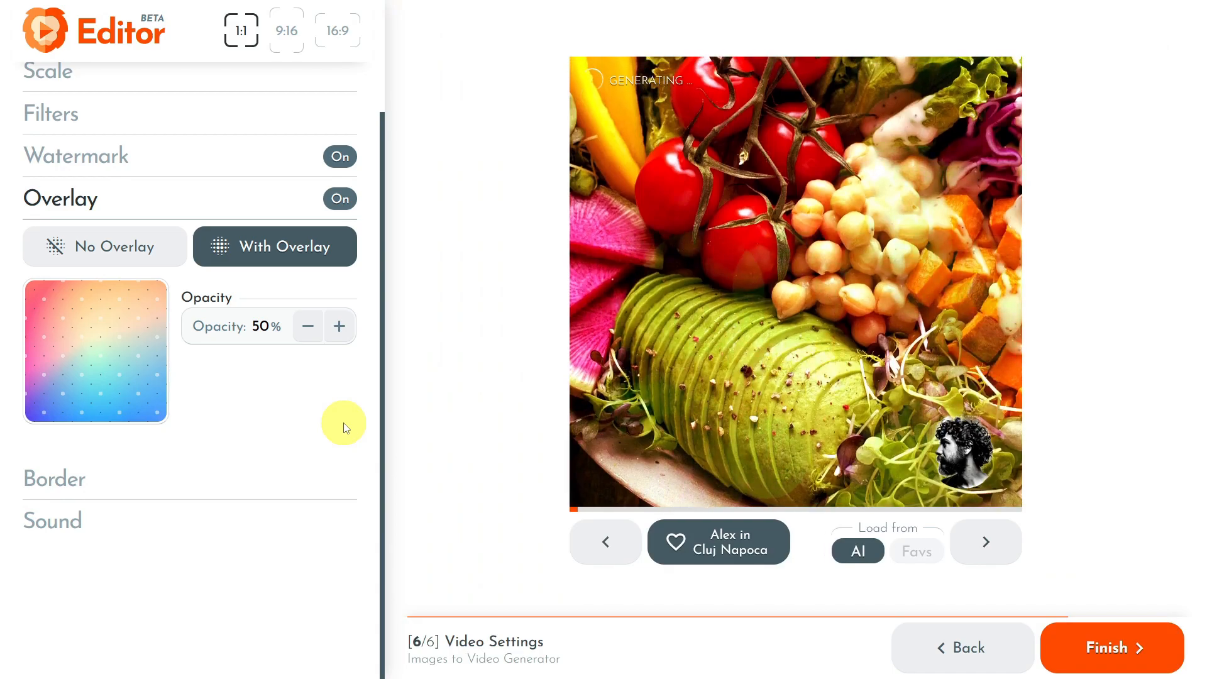
Step: Enable a border on the video with a size of 50 px and a border radius of 12%
click(74, 484)
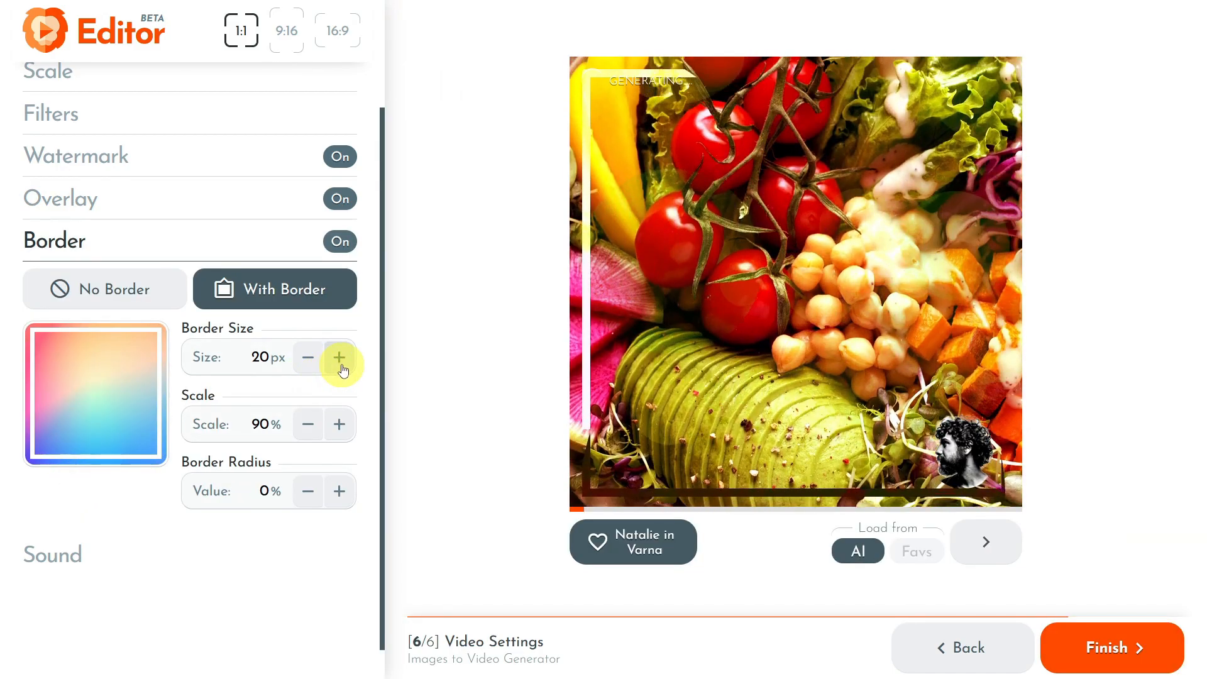
click(340, 359)
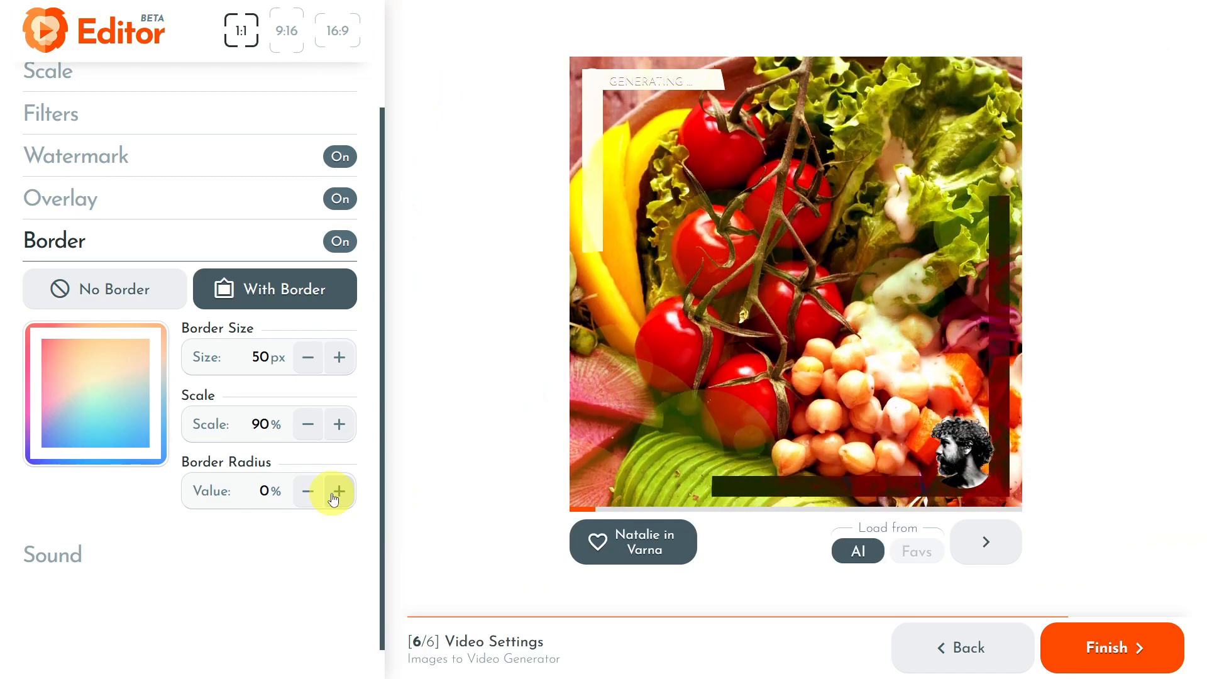
click(337, 496)
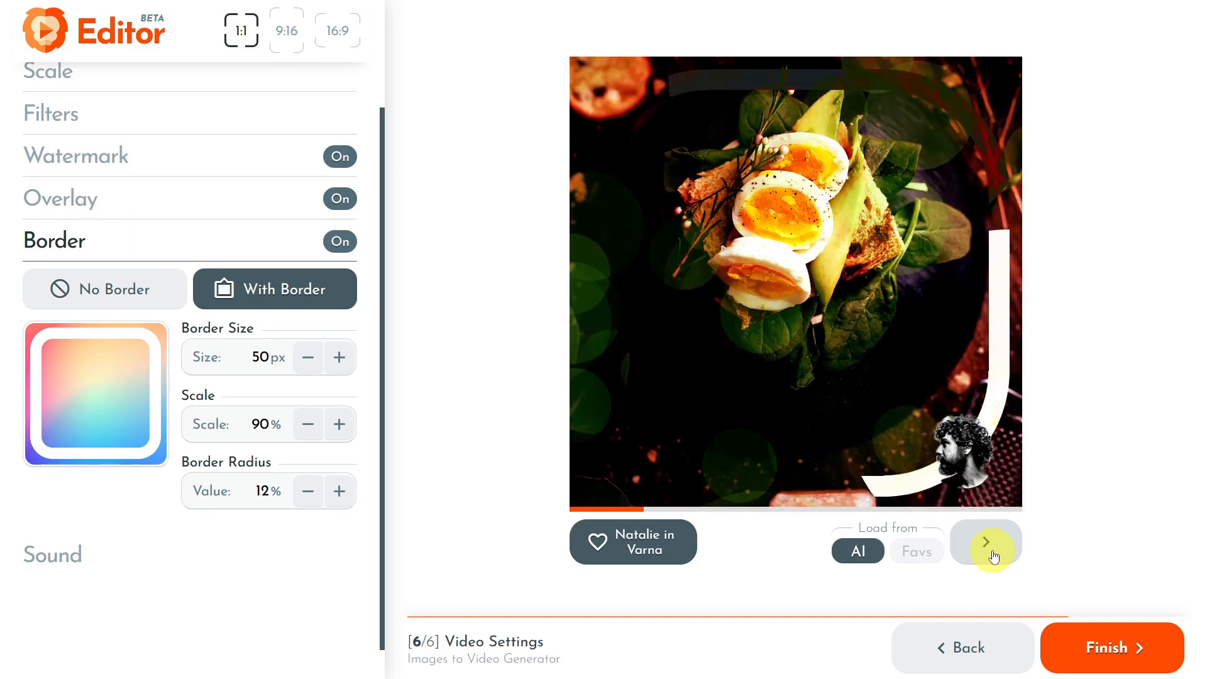
Step: Browse the AI border designs to Daniel in Salvador
click(994, 556)
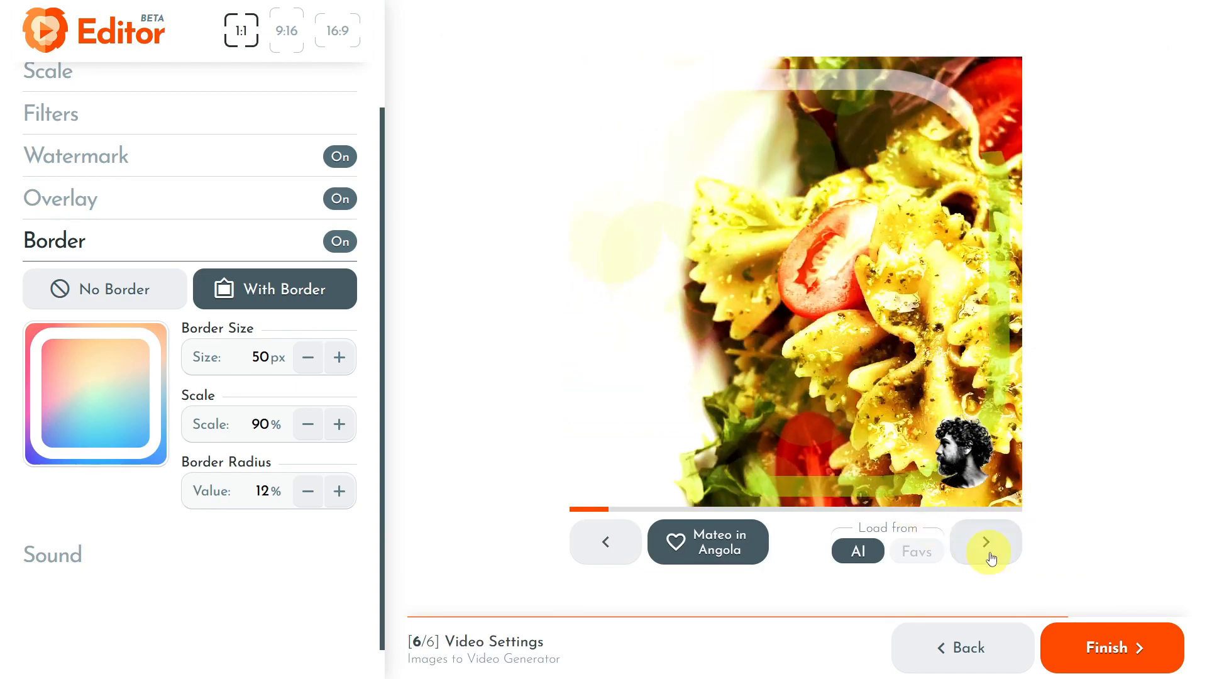
click(994, 548)
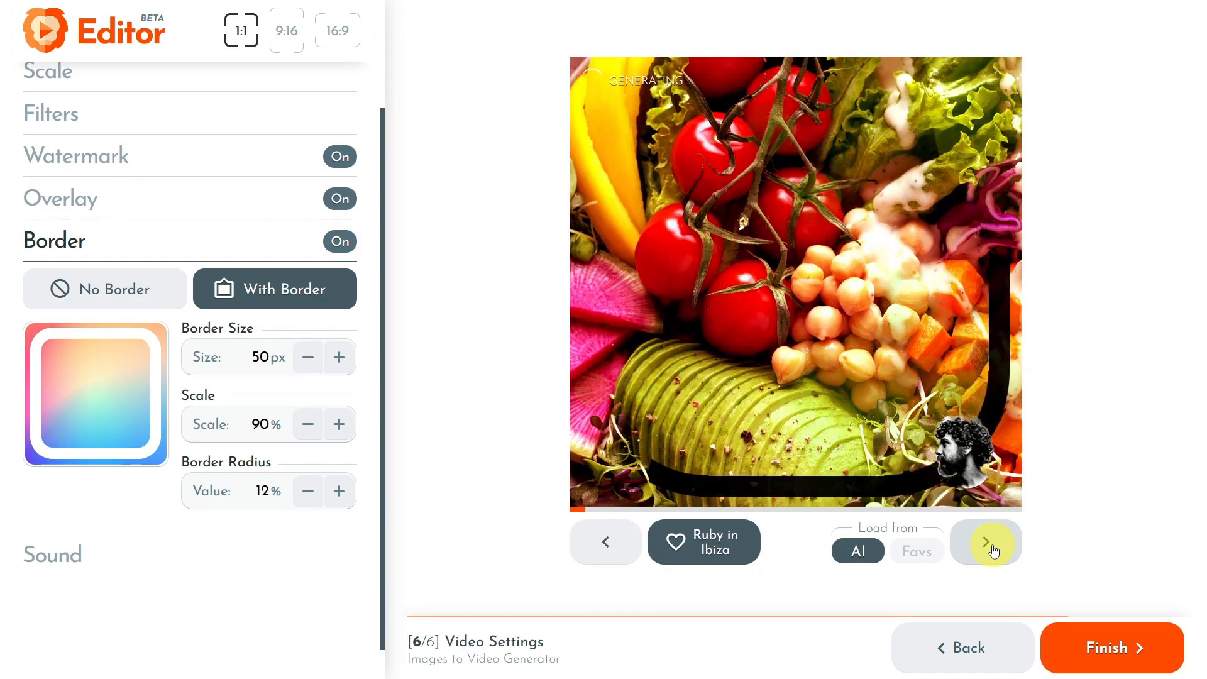
click(993, 548)
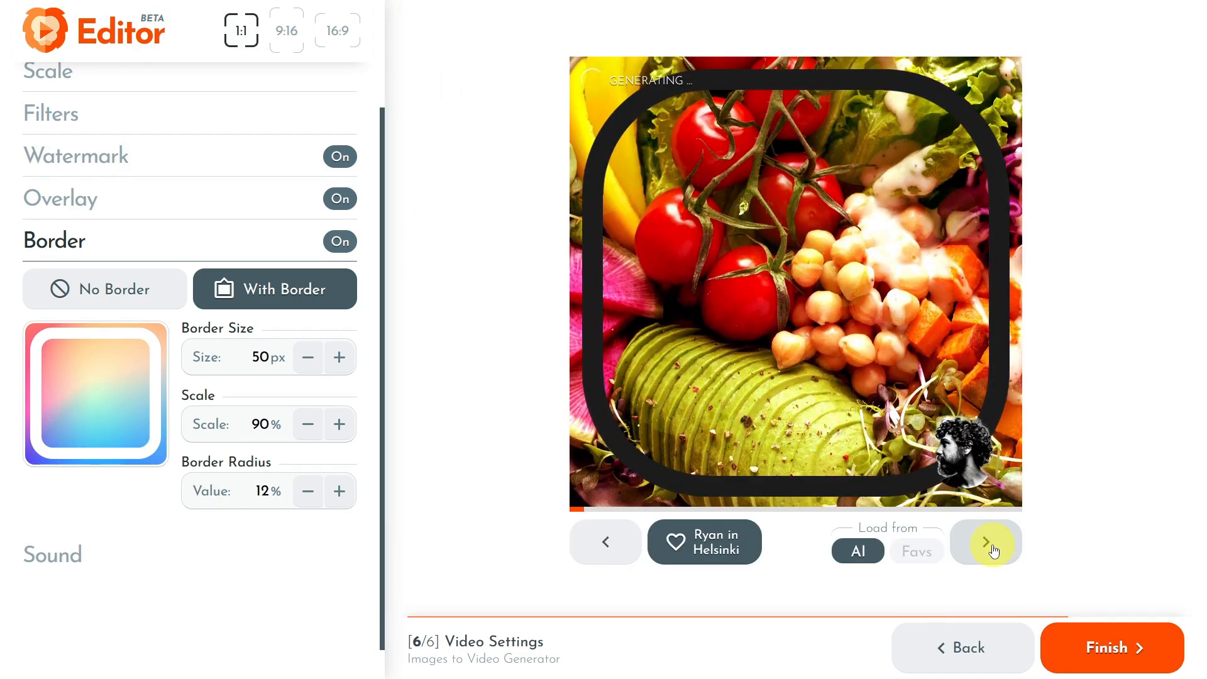
click(994, 548)
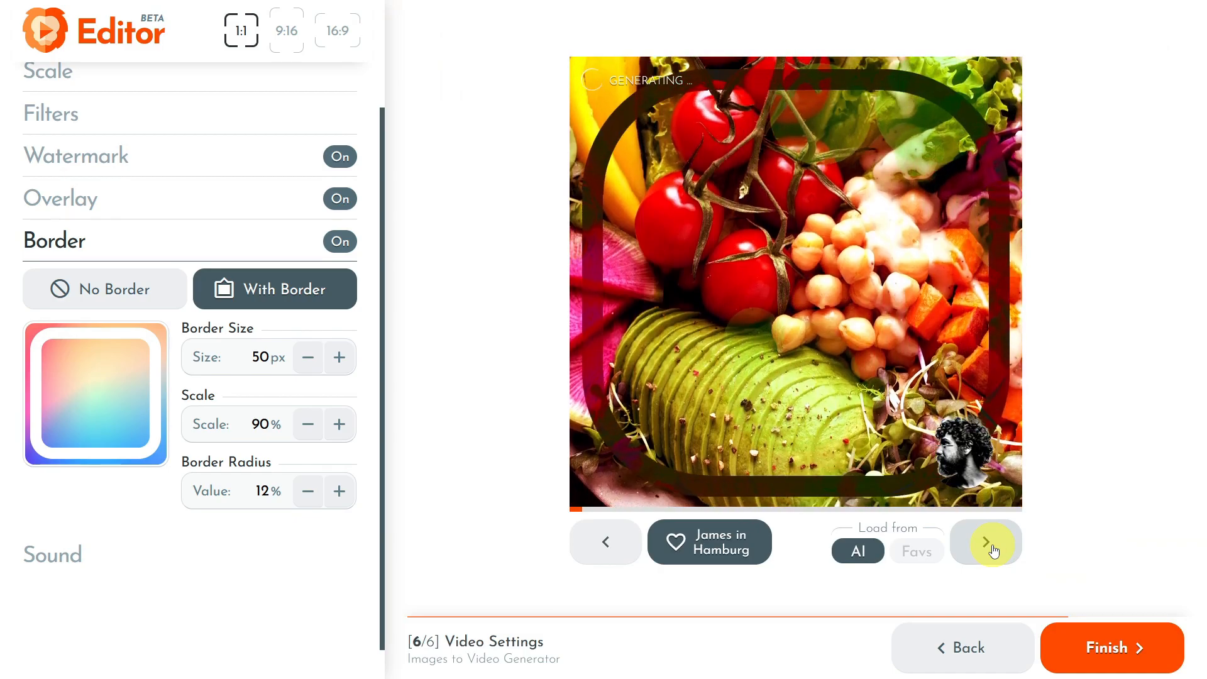
click(994, 548)
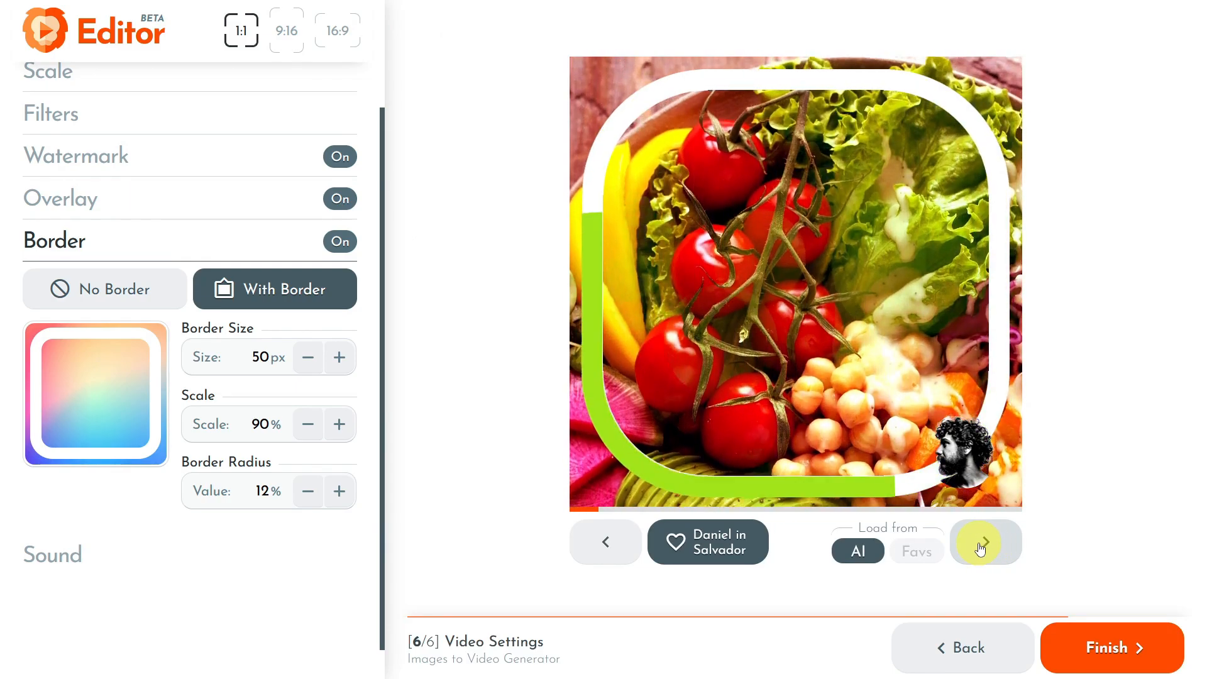
Step: Reduce the border size to 40 px
click(309, 359)
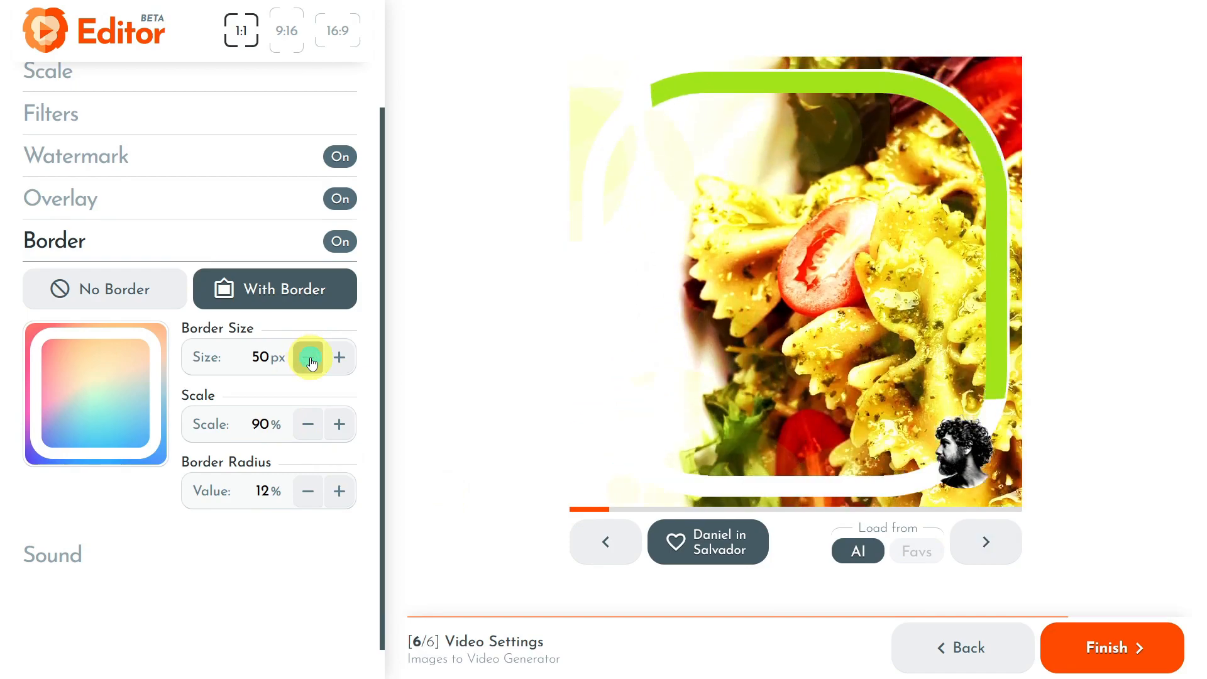
click(310, 360)
click(311, 361)
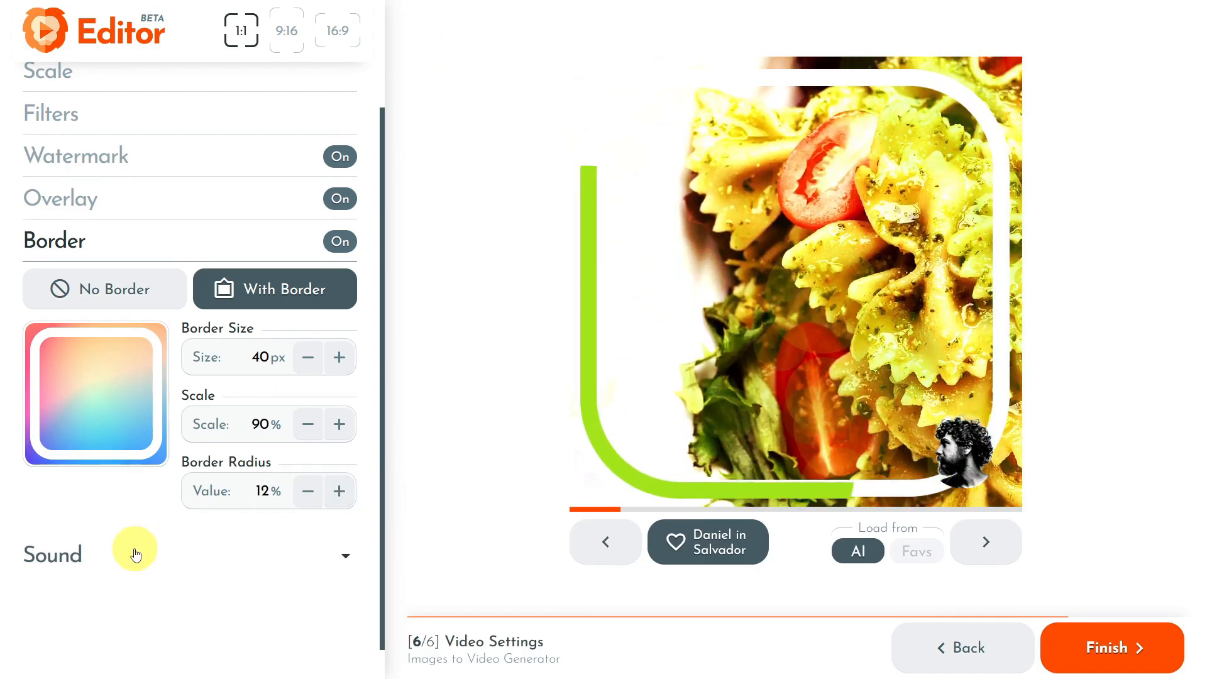
Step: Add background sound from the Ambient music gallery, sampling several tracks and selecting Black Swan
click(110, 564)
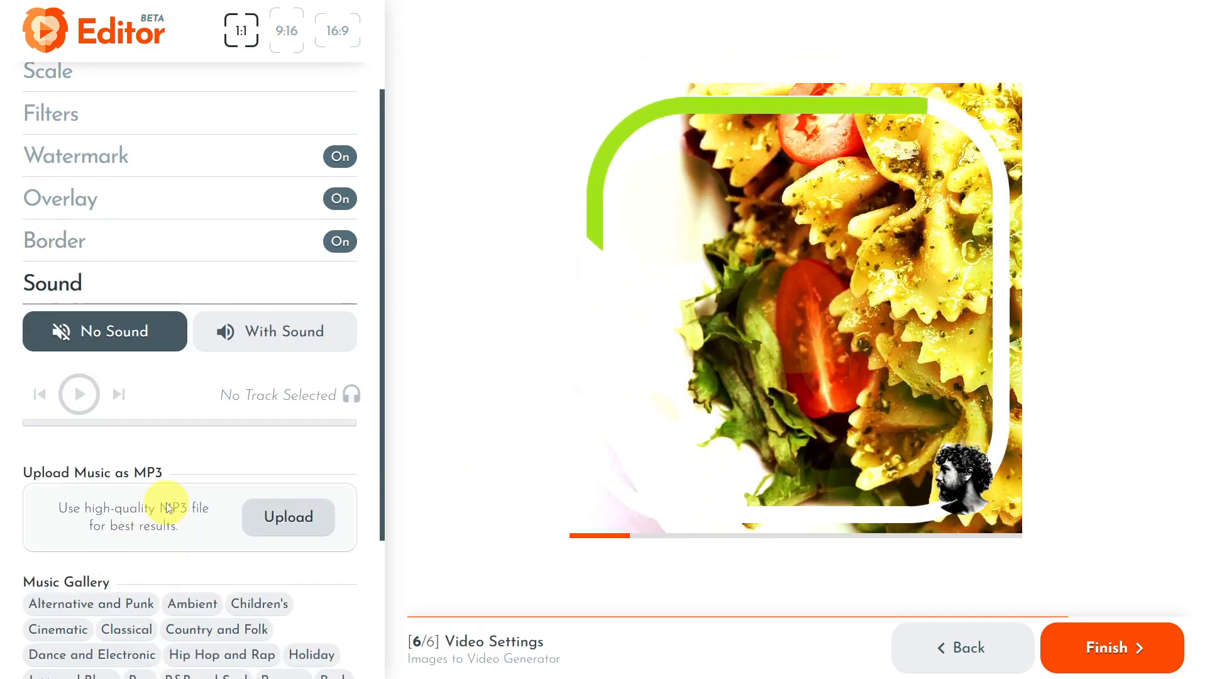
scroll(168, 507, down, 1)
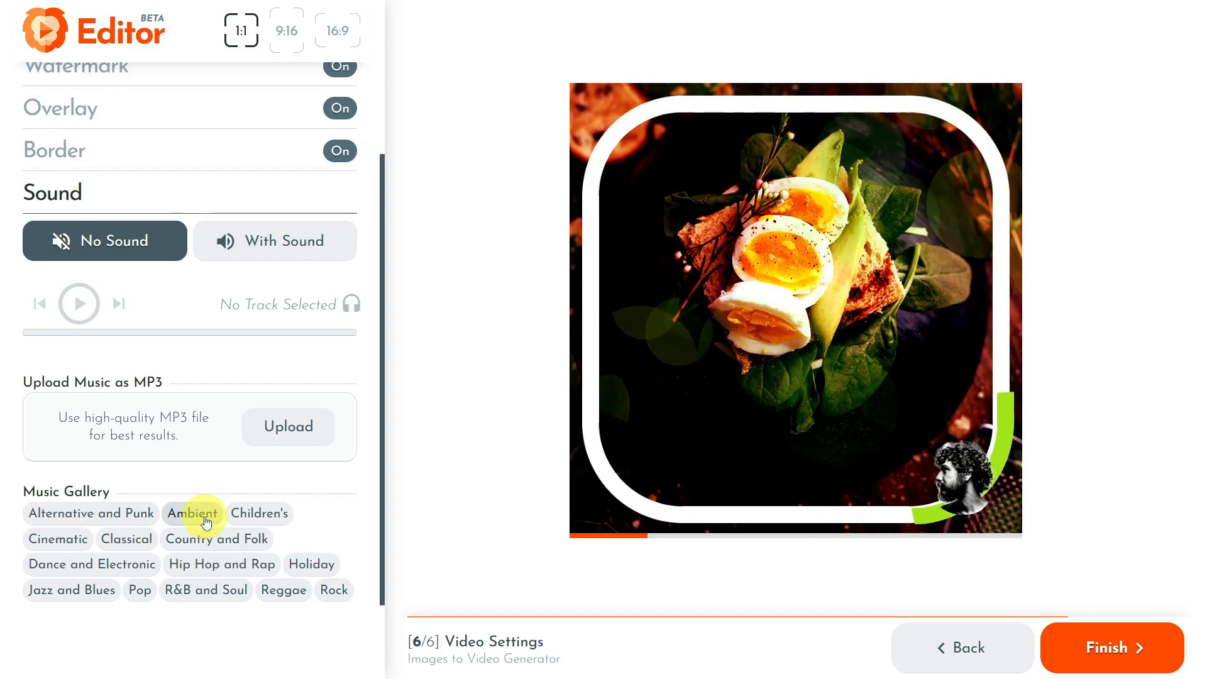
click(207, 522)
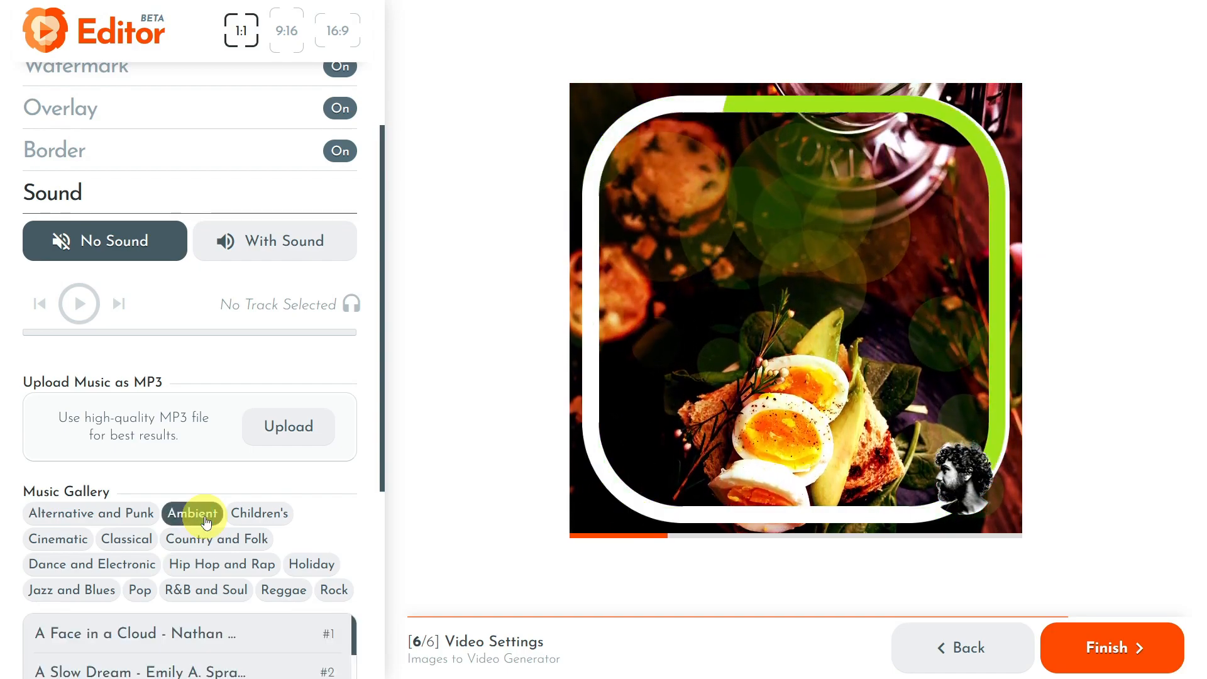
scroll(207, 522, down, 2)
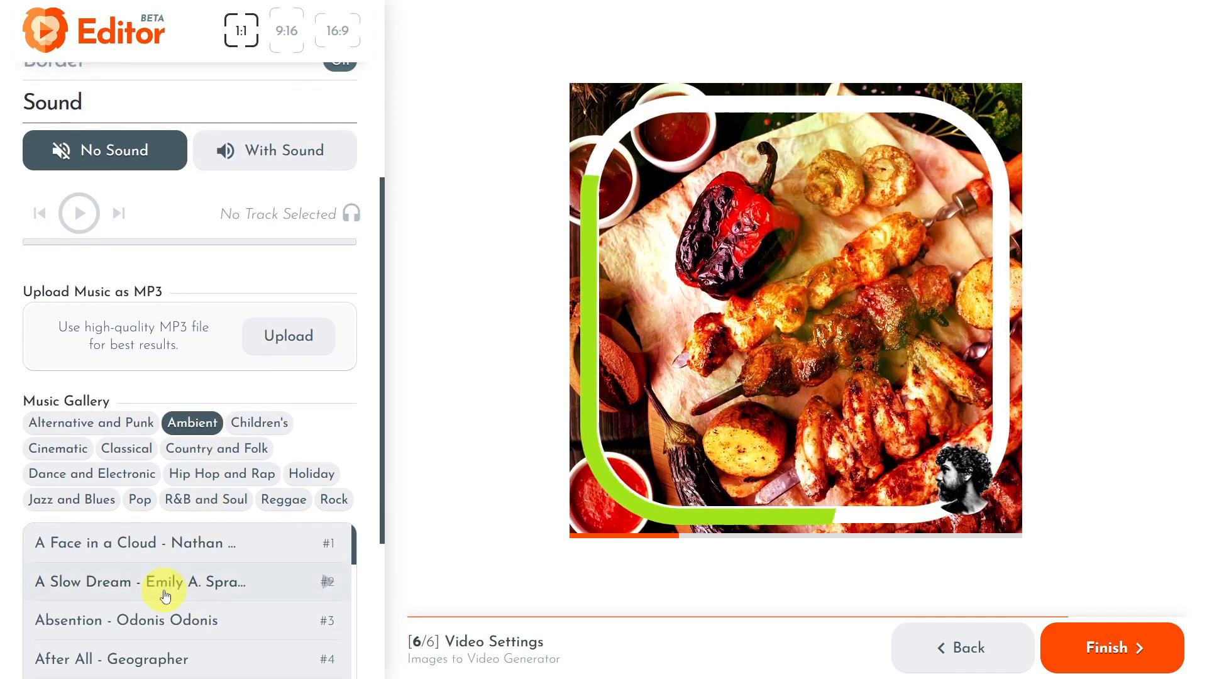
scroll(164, 585, down, 2)
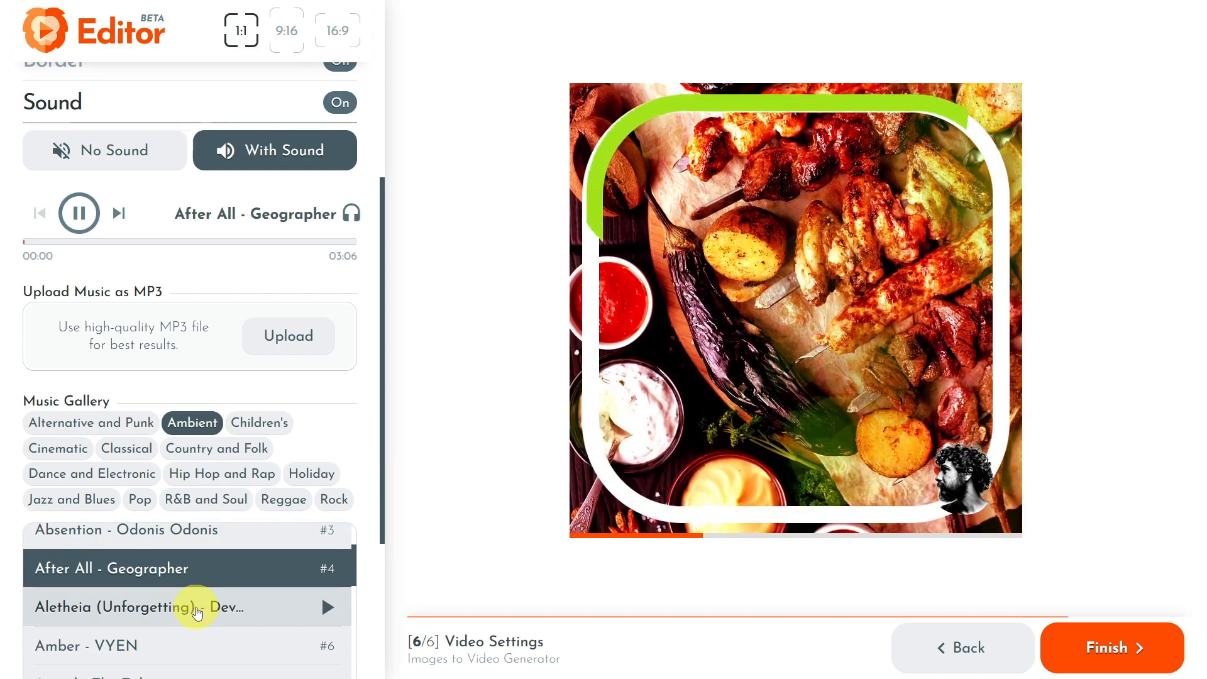
scroll(196, 611, down, 2)
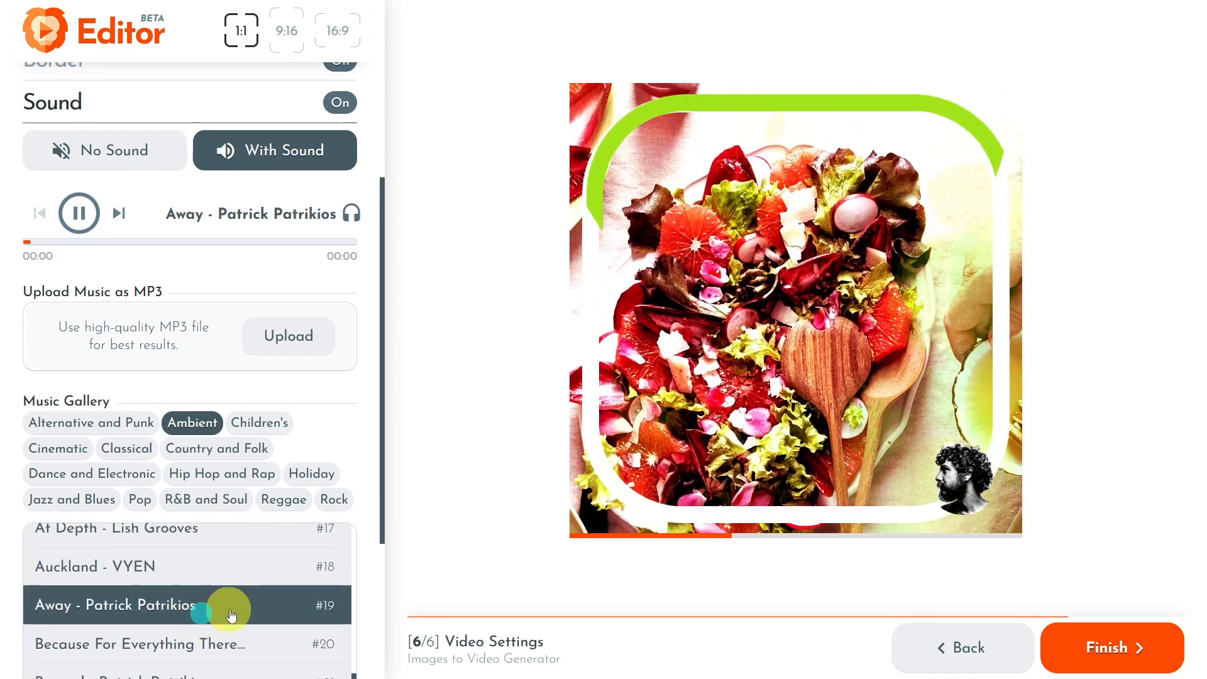
scroll(336, 503, down, 4)
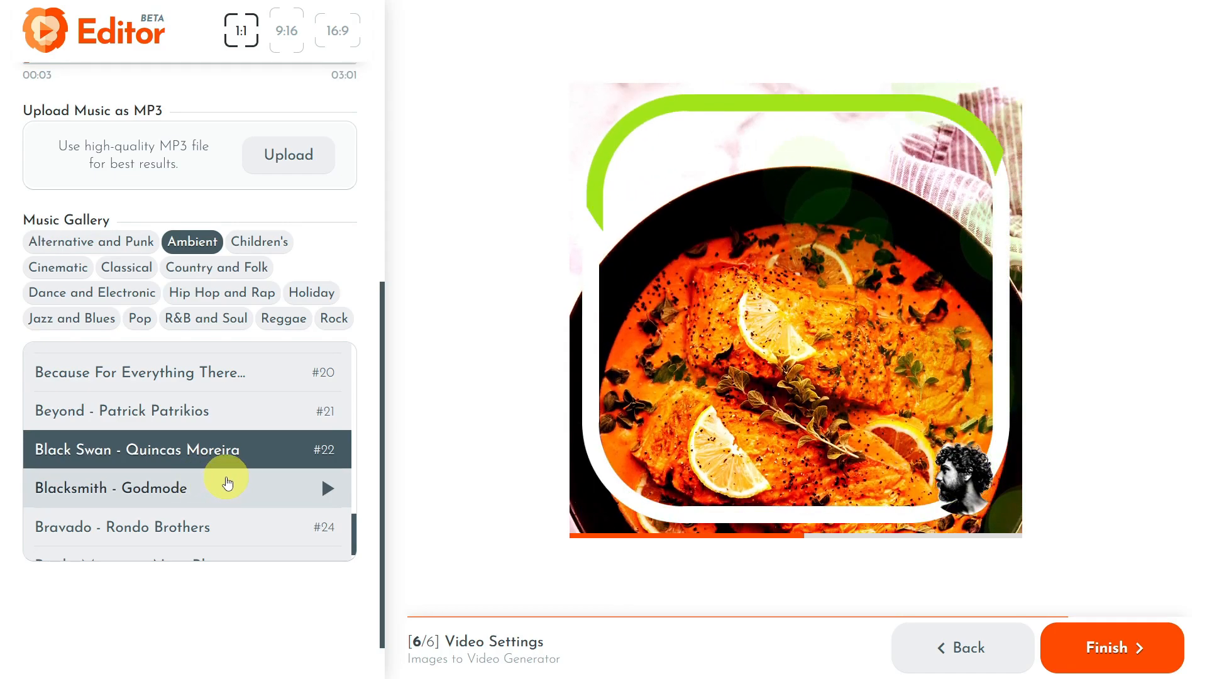
scroll(318, 430, up, 10)
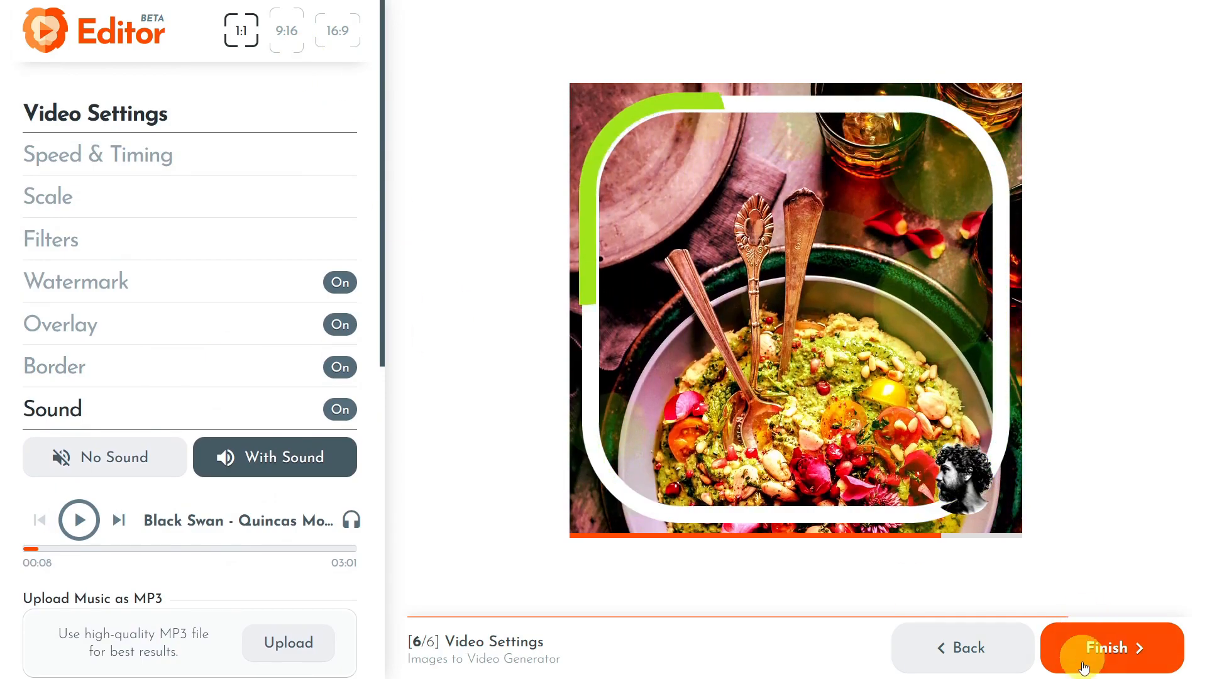
Step: Preview the video in the 9:16 and 16:9 formats, and return it to 1:1
click(285, 40)
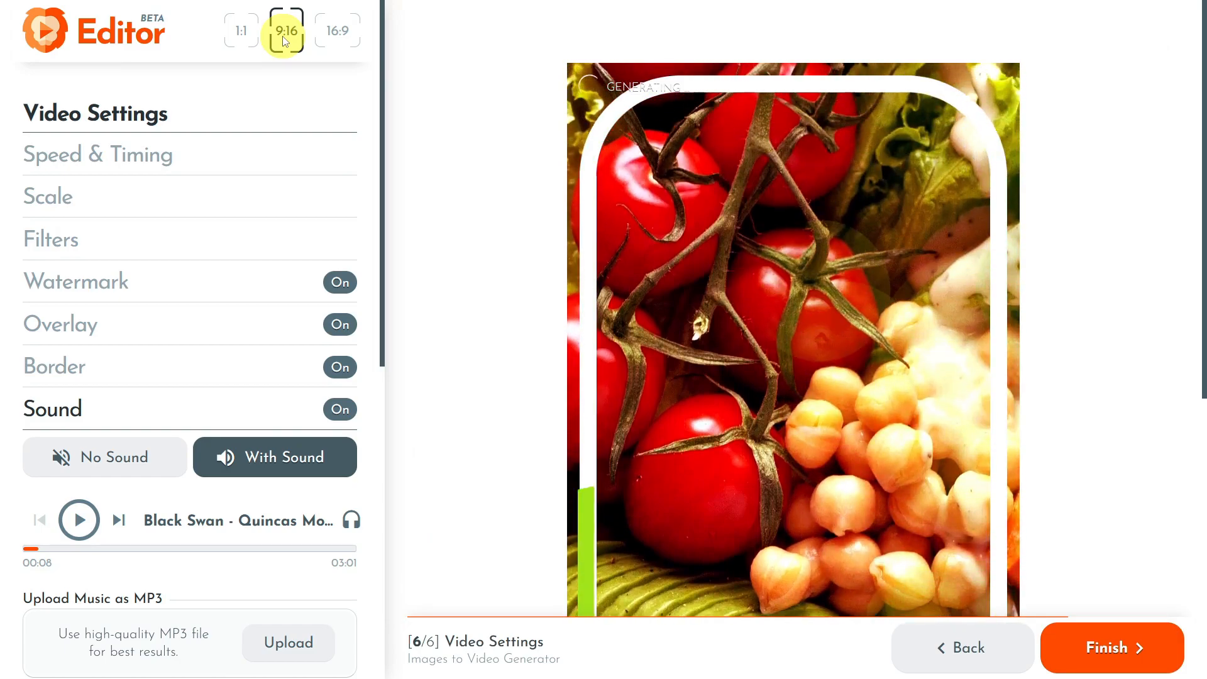
scroll(881, 232, down, 3)
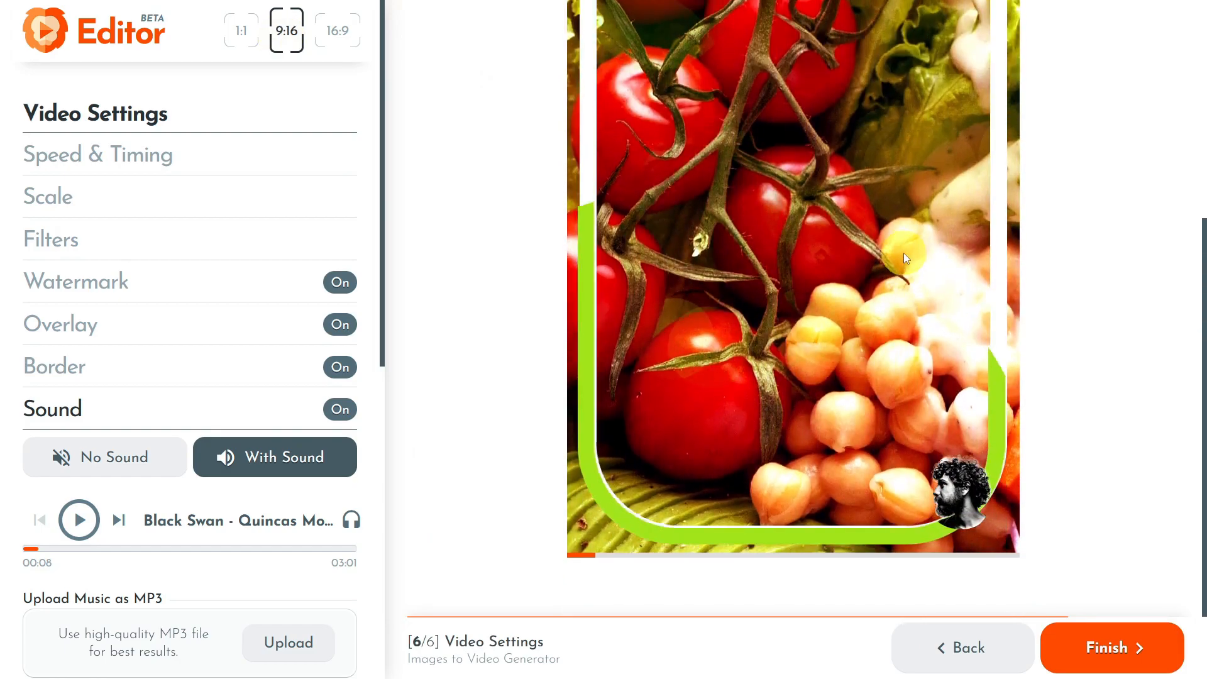
scroll(904, 253, up, 3)
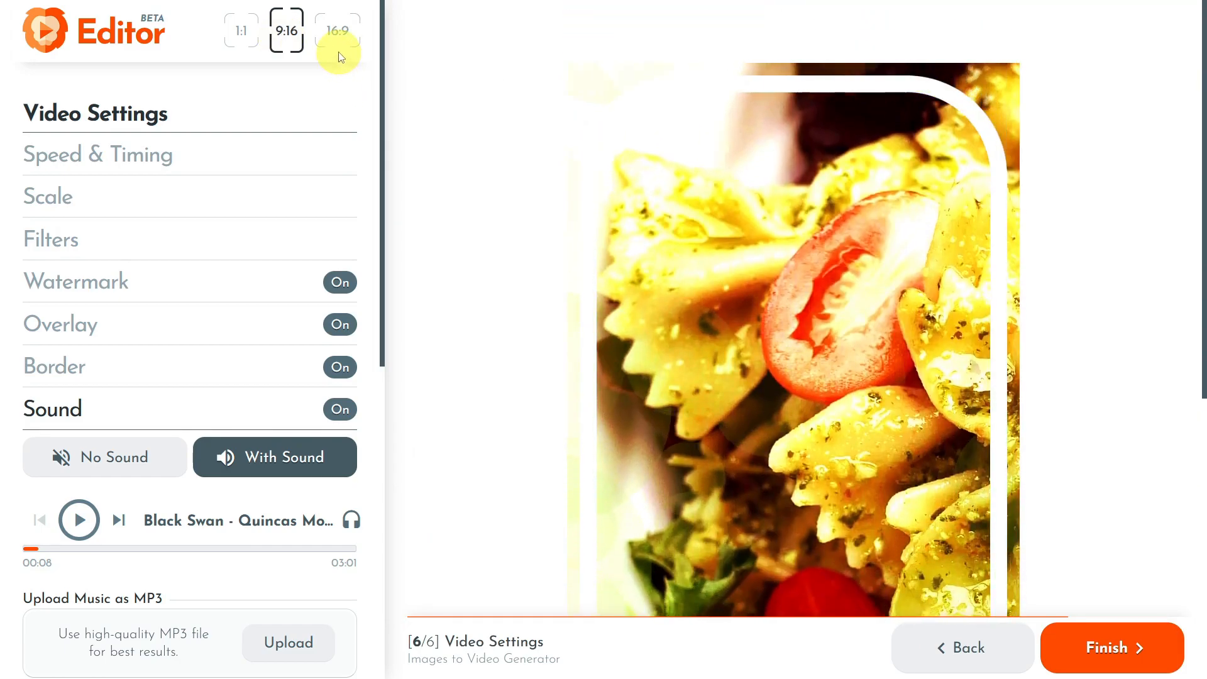
click(340, 41)
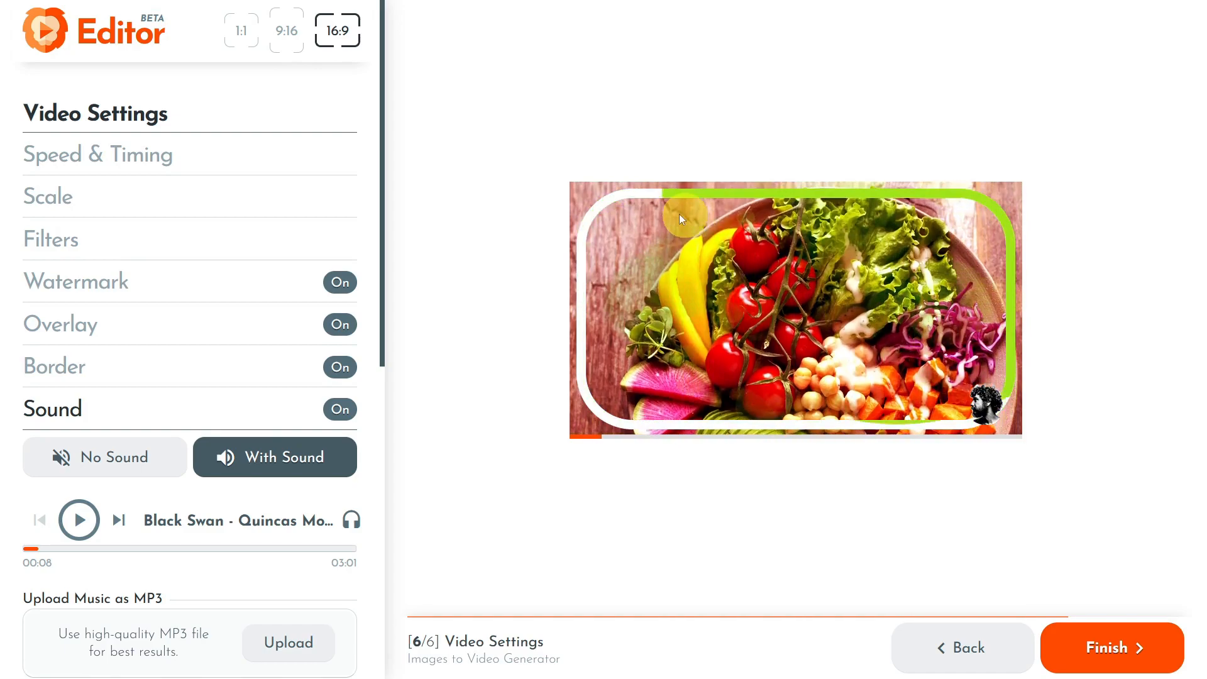
click(254, 40)
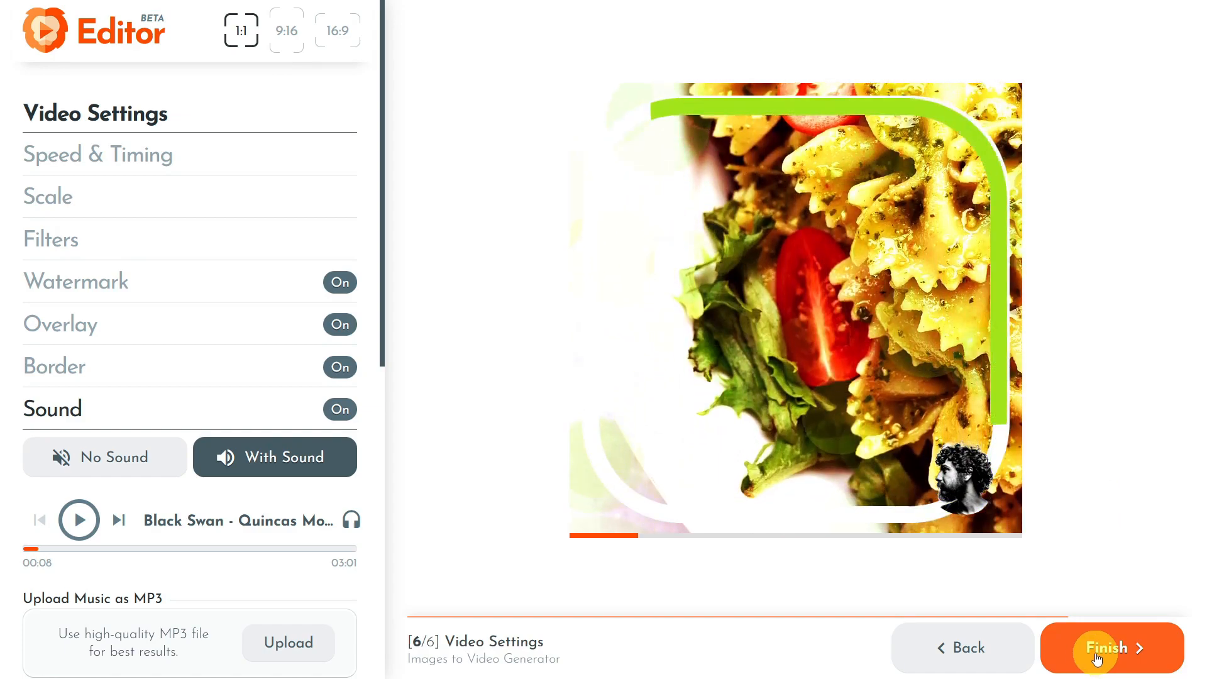
Step: Finish the video settings and look over the generated video's page
click(1097, 657)
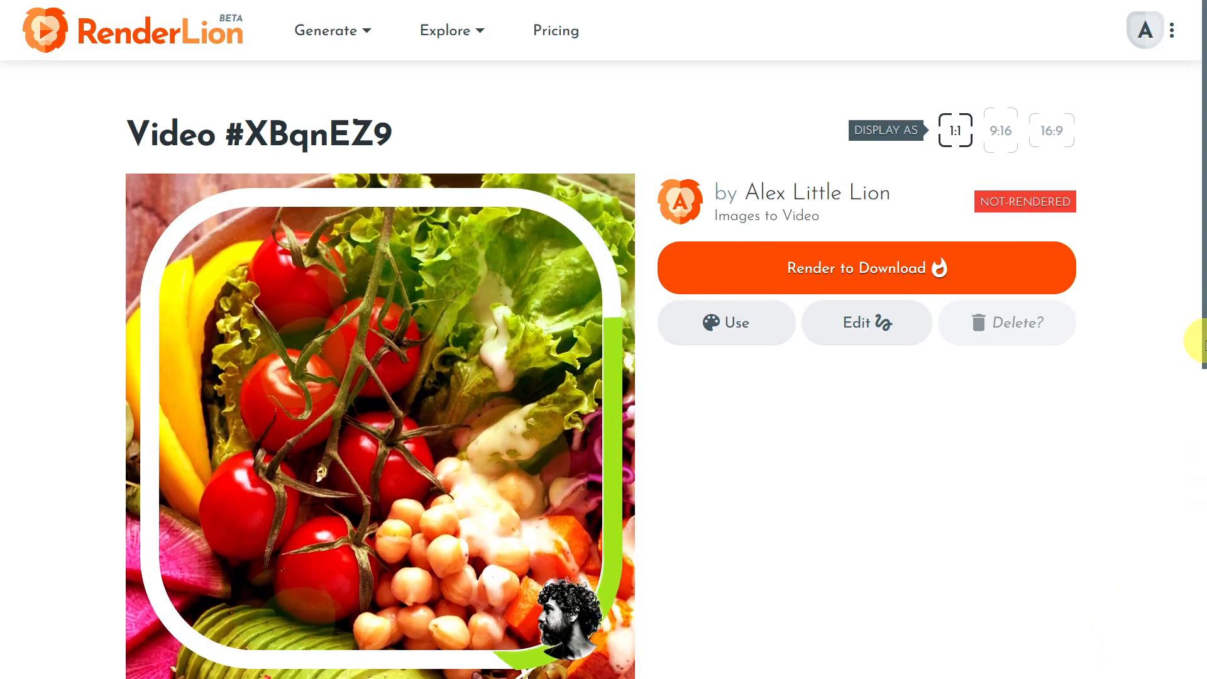
drag(1205, 343, 1206, 380)
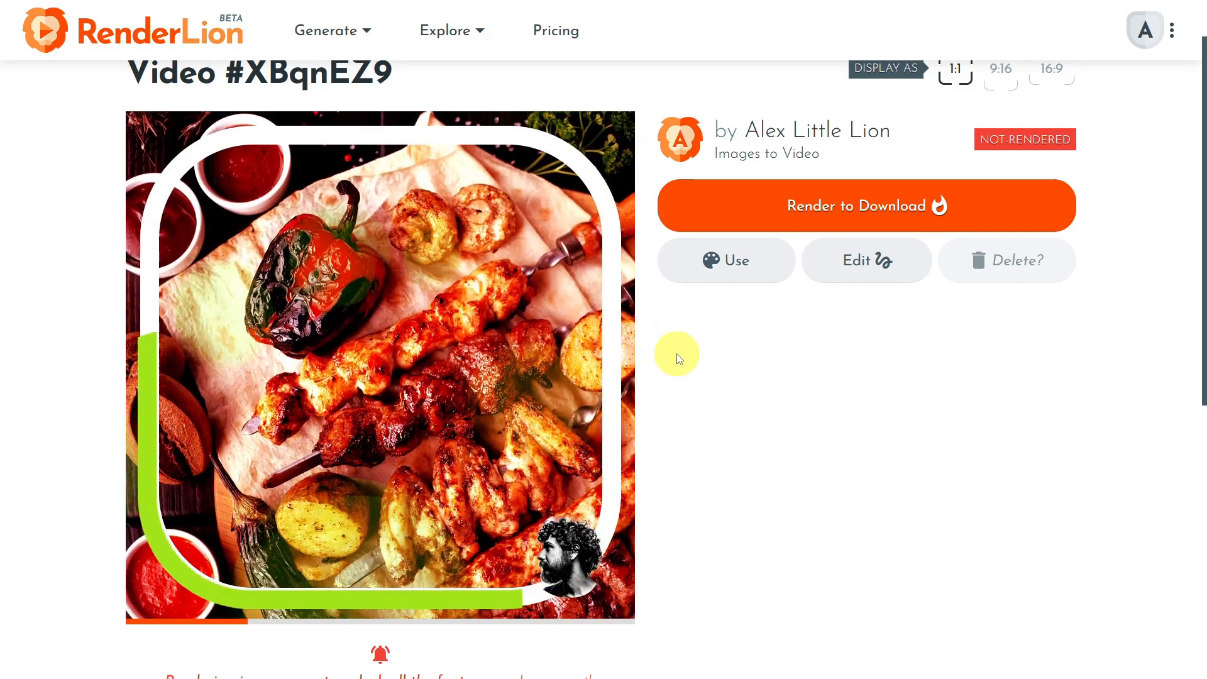
scroll(678, 355, up, 1)
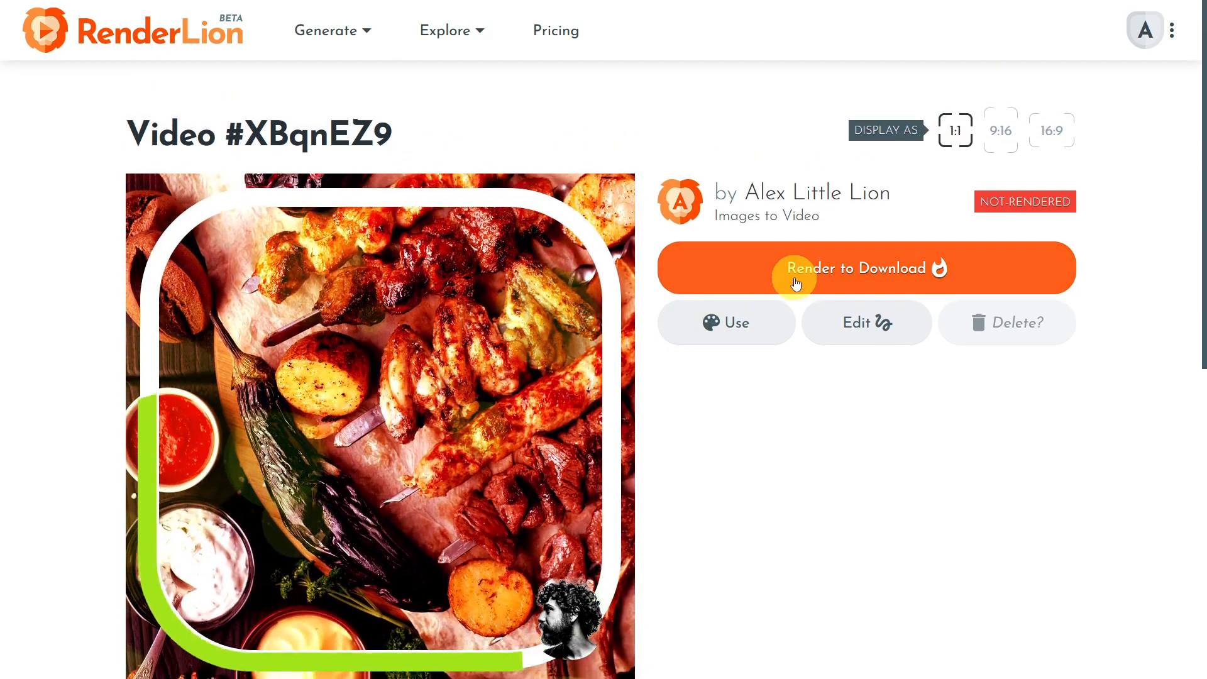
Step: Start rendering the 1:1, 9:16 and 16:9 versions of the video for download
click(796, 282)
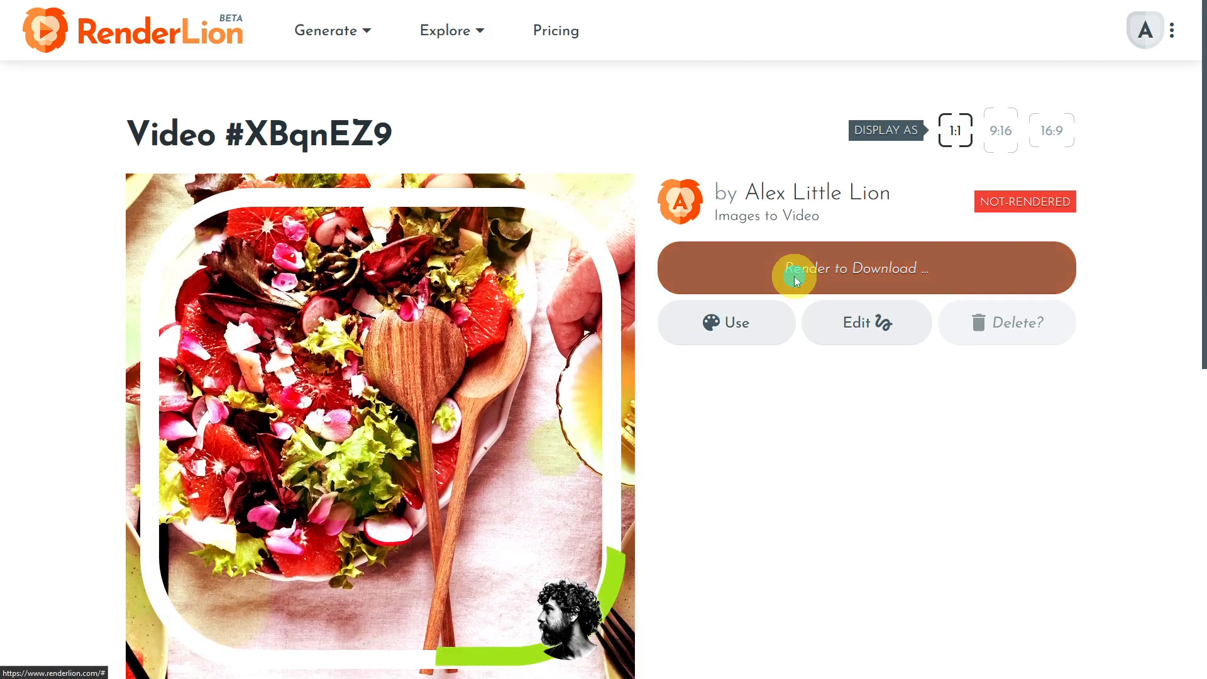
click(995, 149)
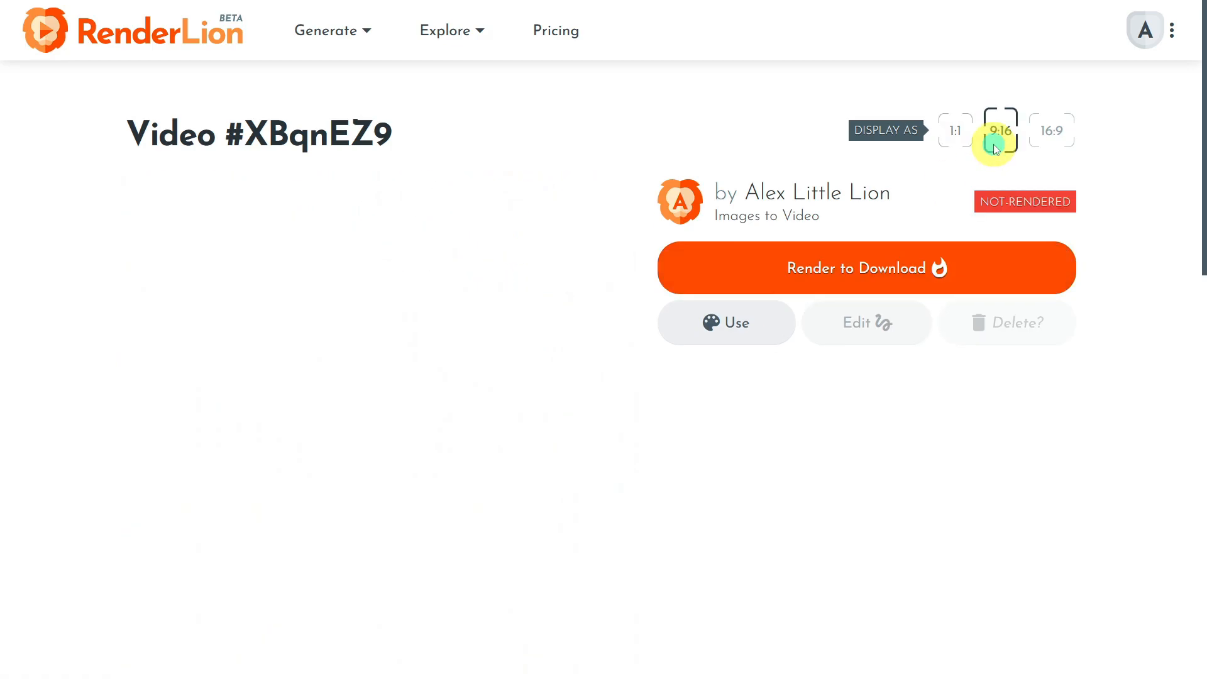
click(752, 282)
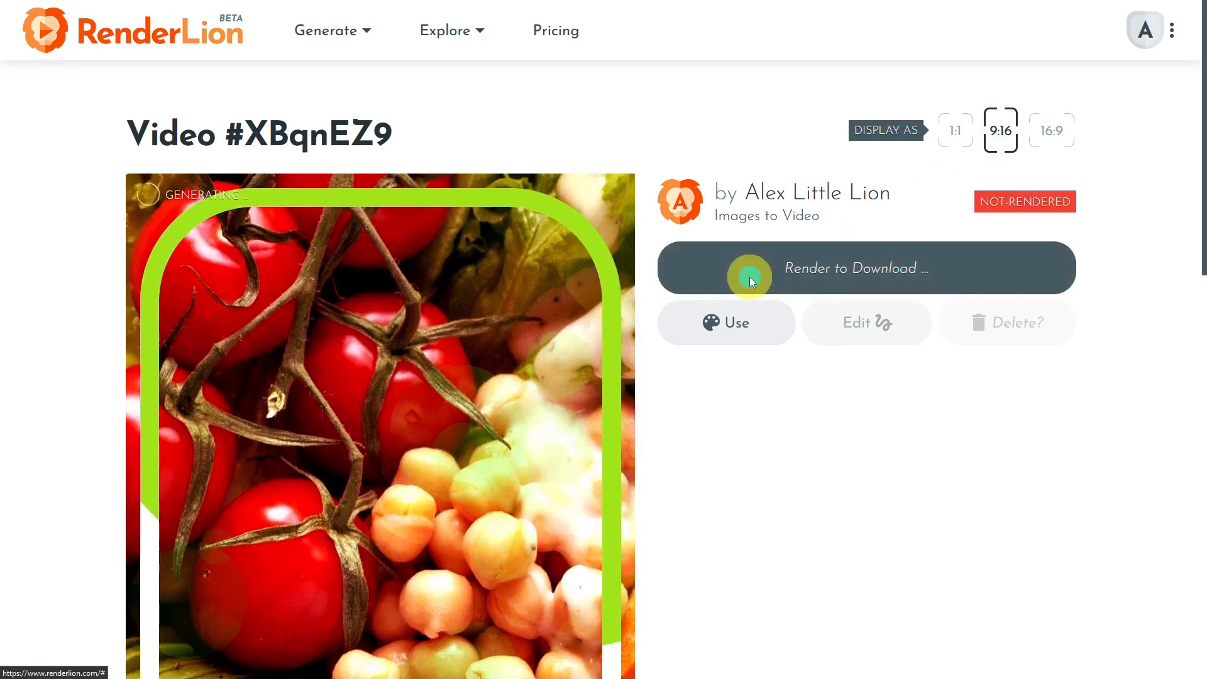
click(1059, 140)
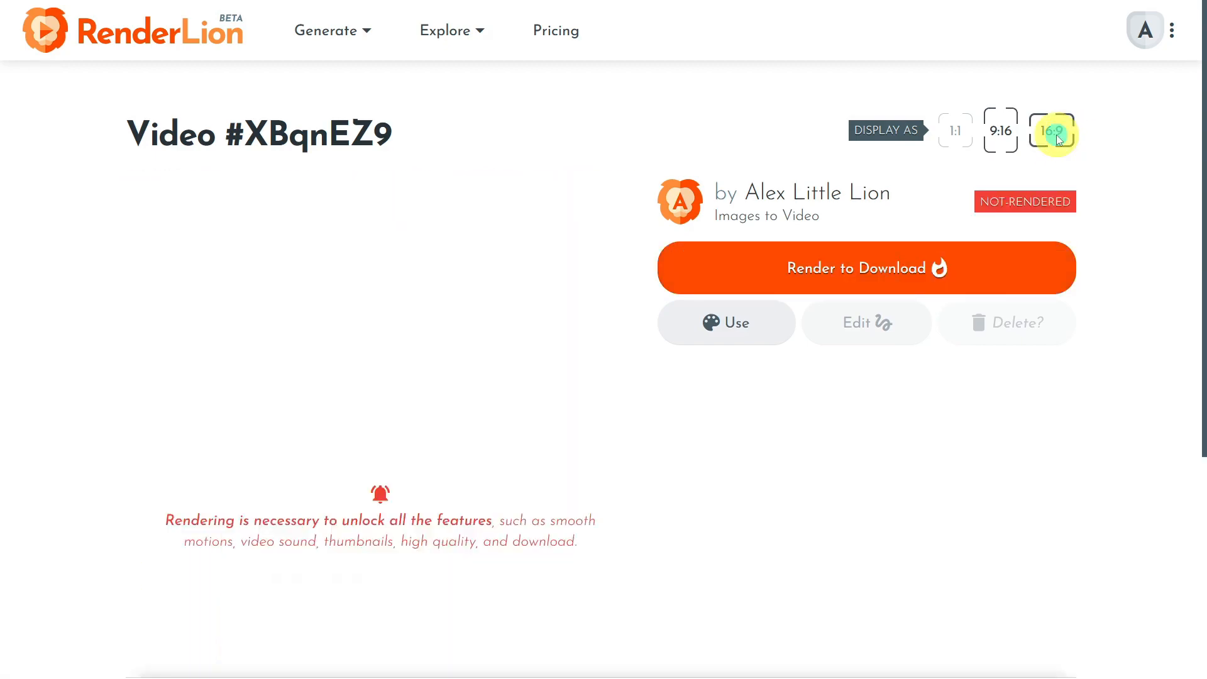
click(776, 280)
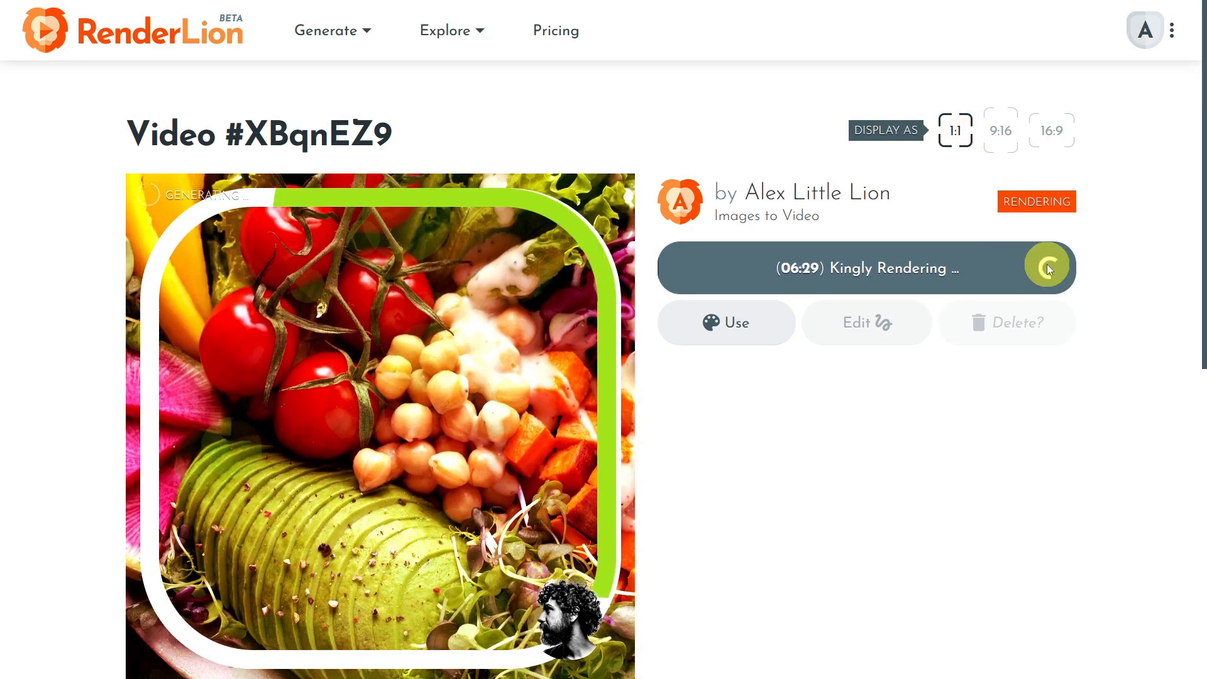
Step: Check the rendered square video on its page and bring up its playback controls
scroll(1048, 271, down, 2)
drag(1205, 342, 1204, 335)
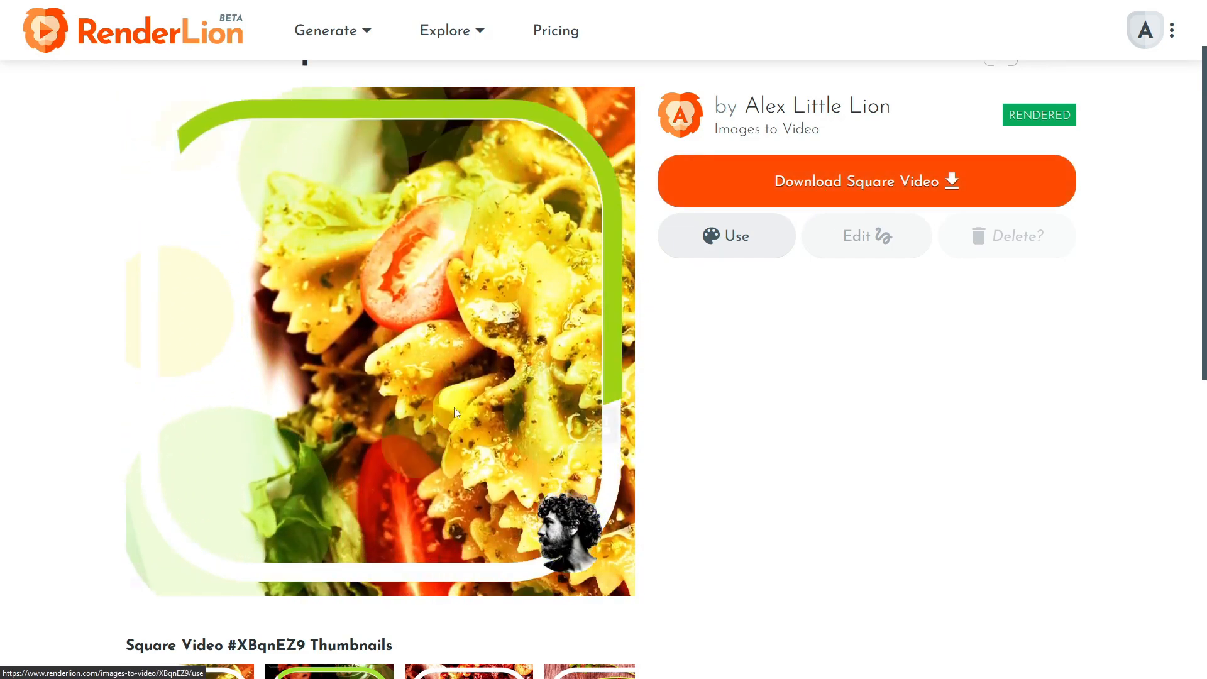
mouse_move(398, 429)
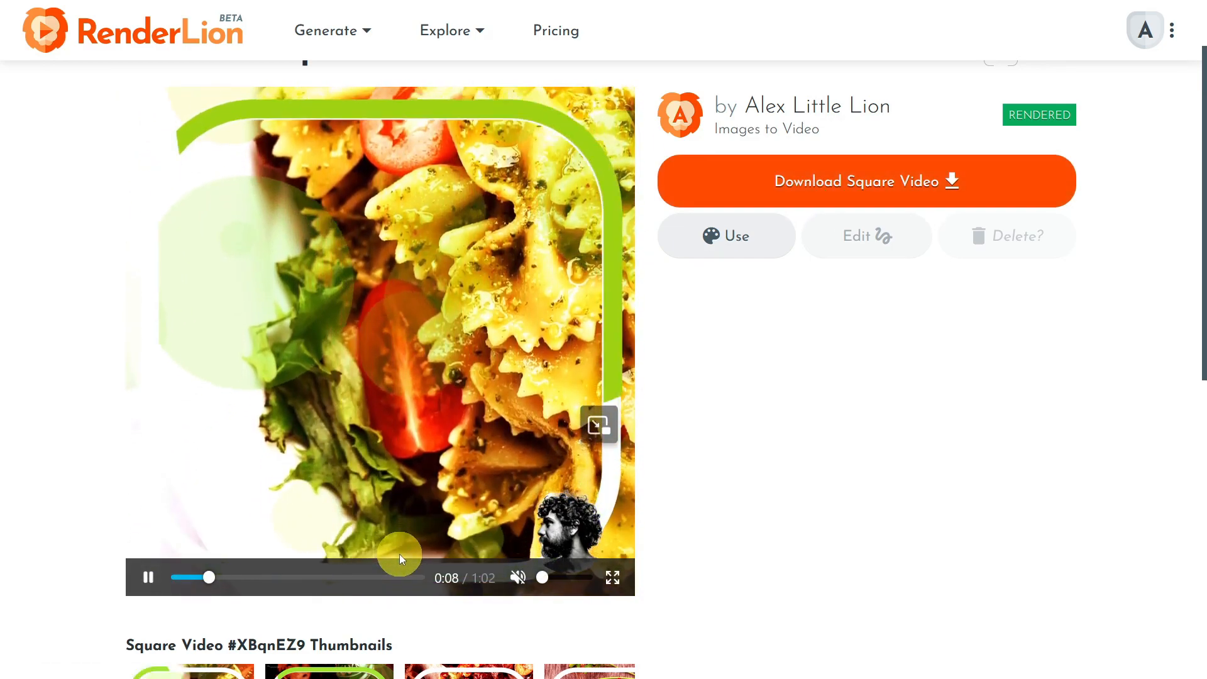